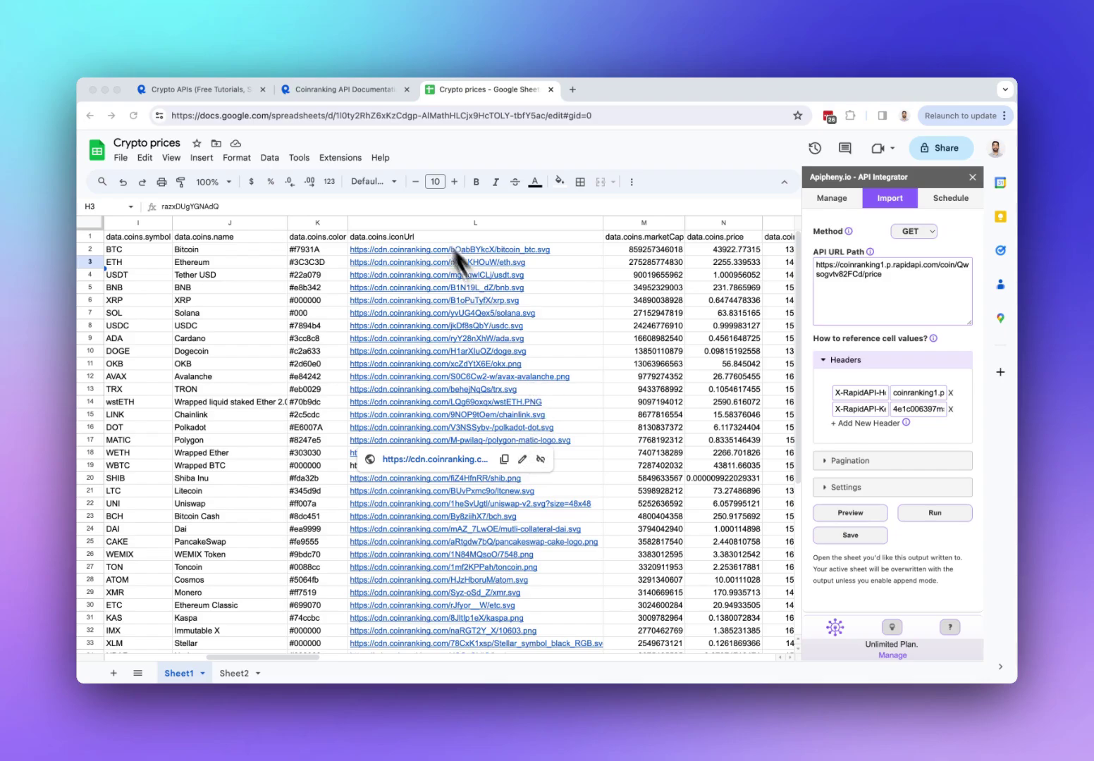
Show RapidAPI's 'crypto' search results and browse the API cards, including Coinranking rated 9.9.
click(204, 95)
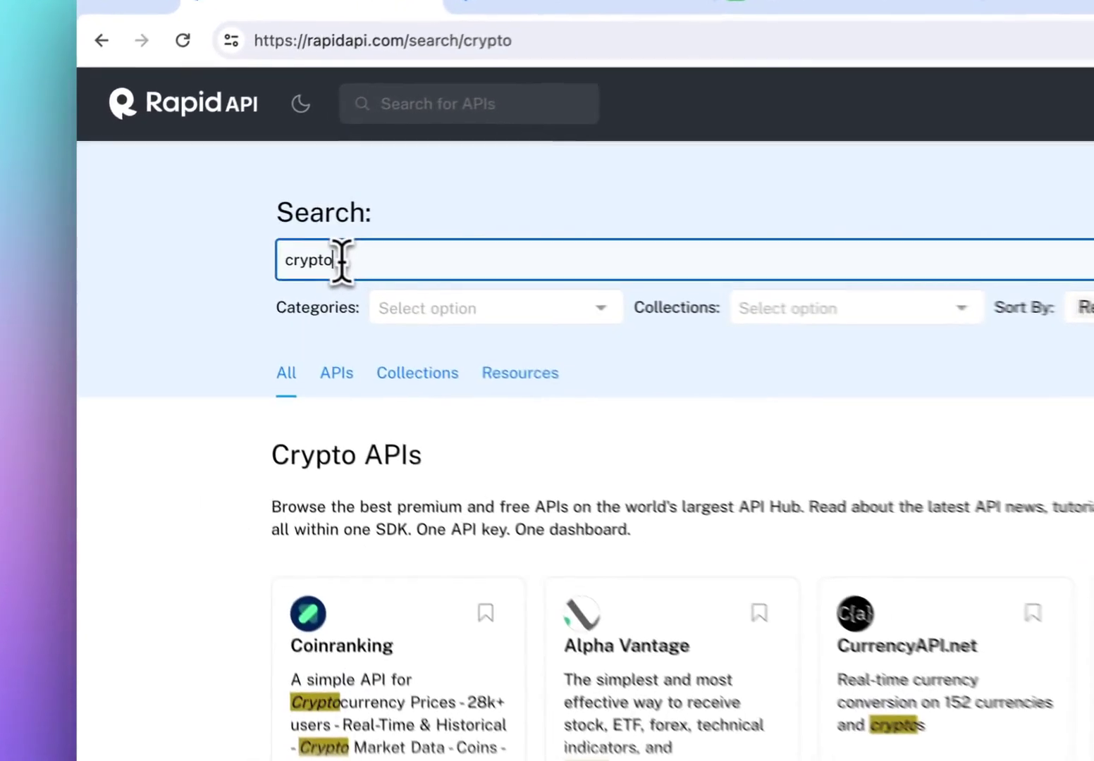
drag(223, 234, 190, 234)
click(237, 500)
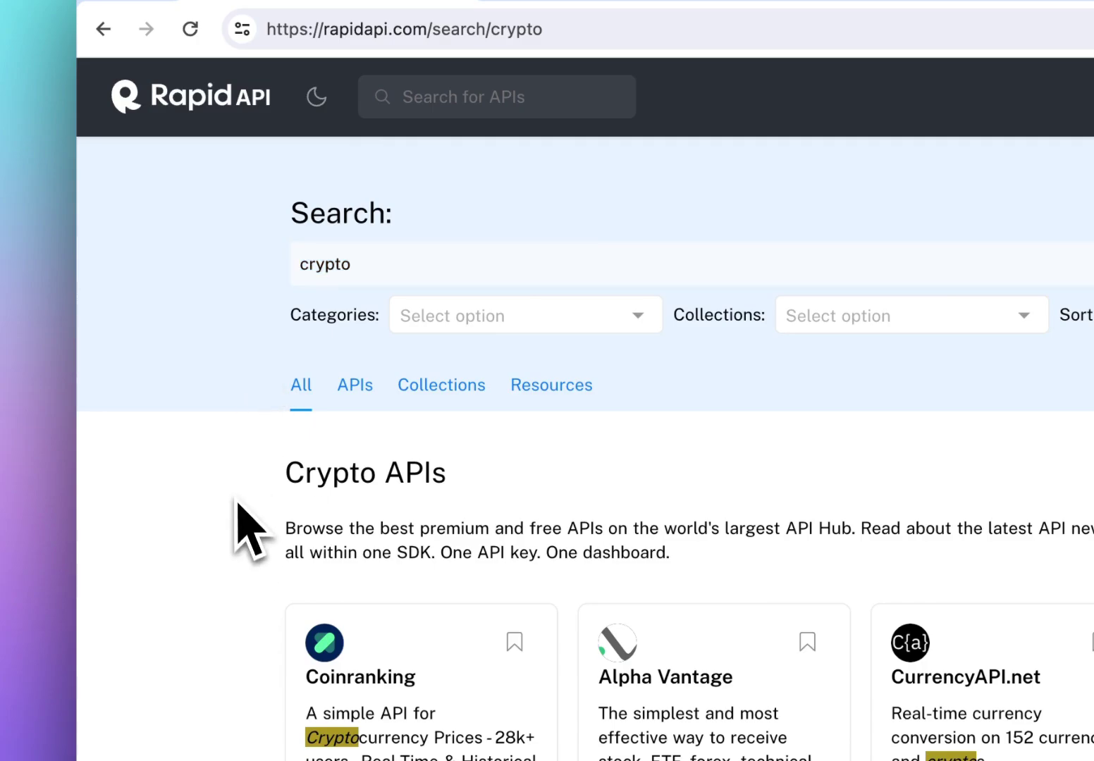
scroll(237, 500, down, 5)
scroll(237, 500, down, 2)
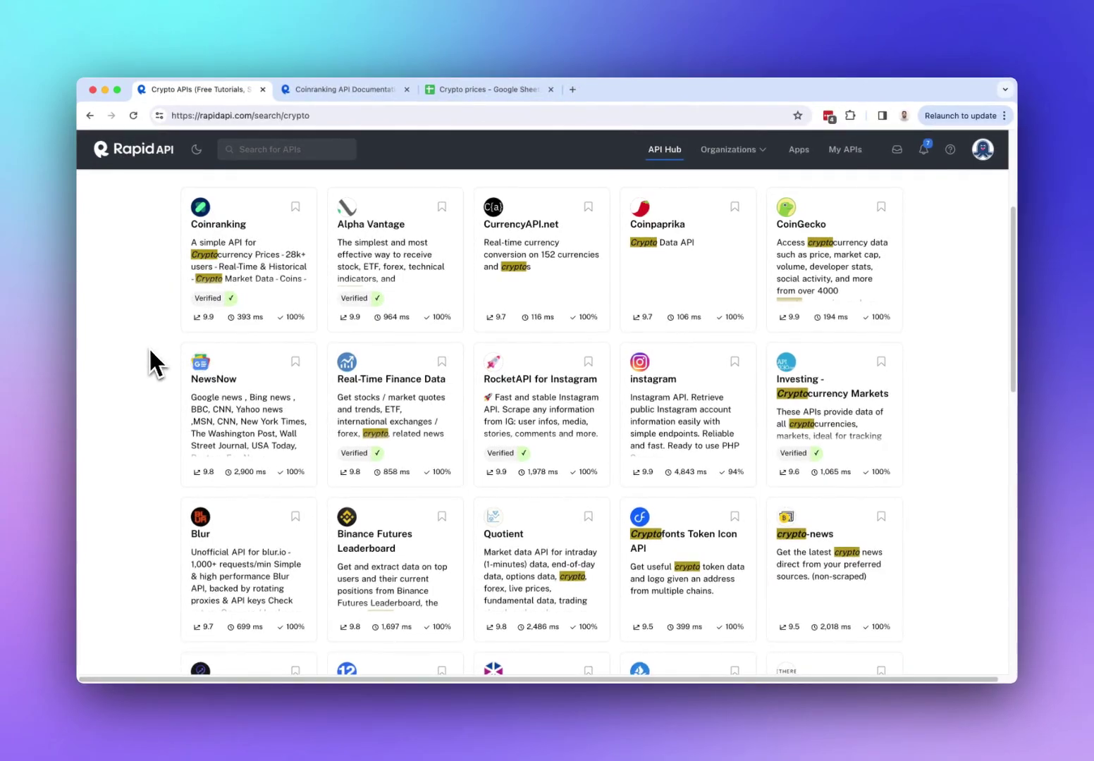
mouse_move(204, 247)
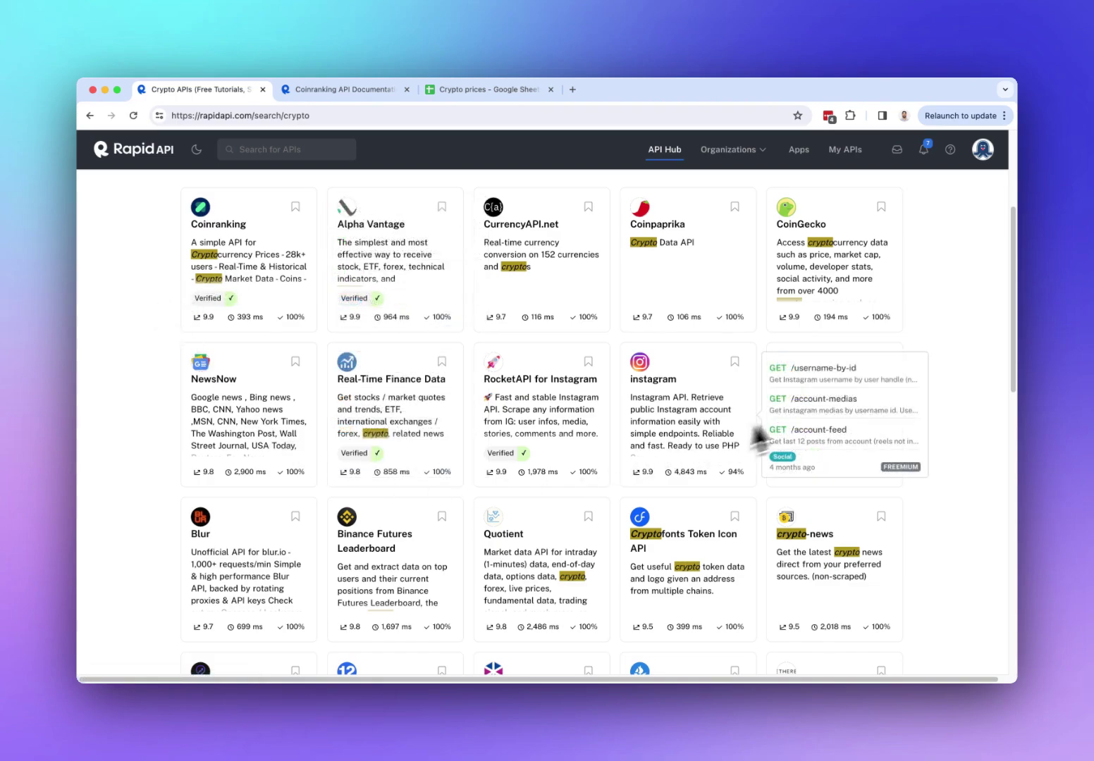
mouse_move(854, 264)
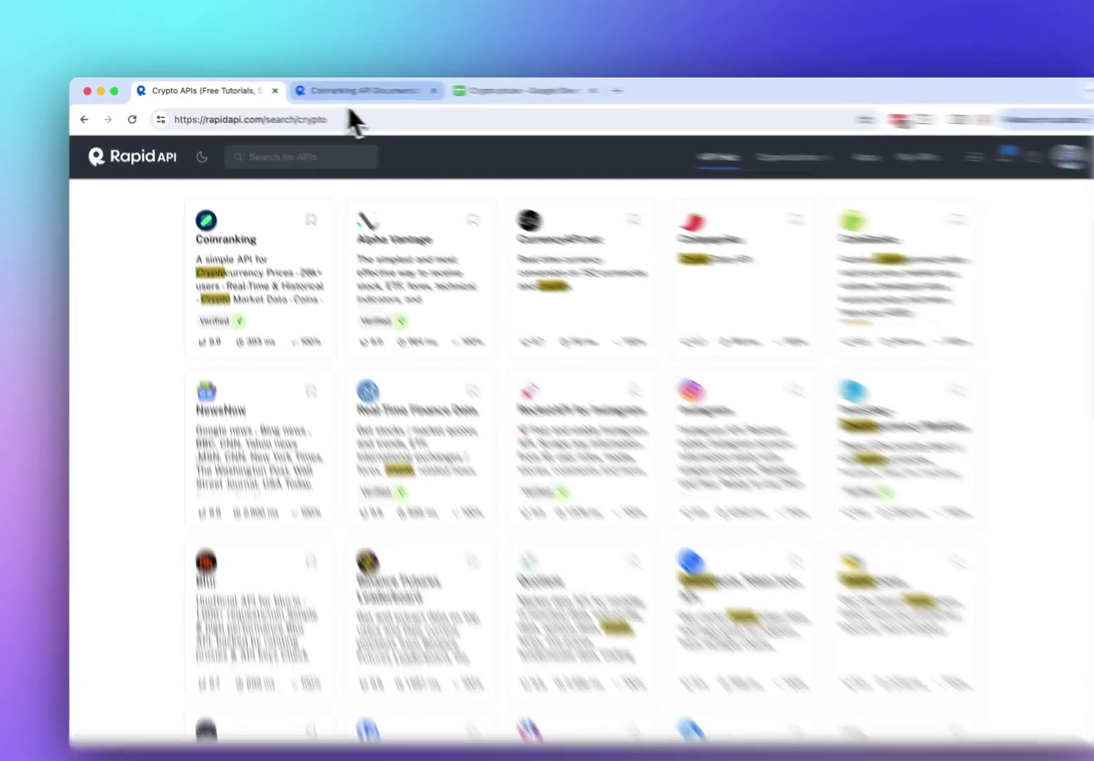
Check Coinranking's pricing for the free Basic $0.00 / mo plan, then go back to Endpoints.
click(344, 90)
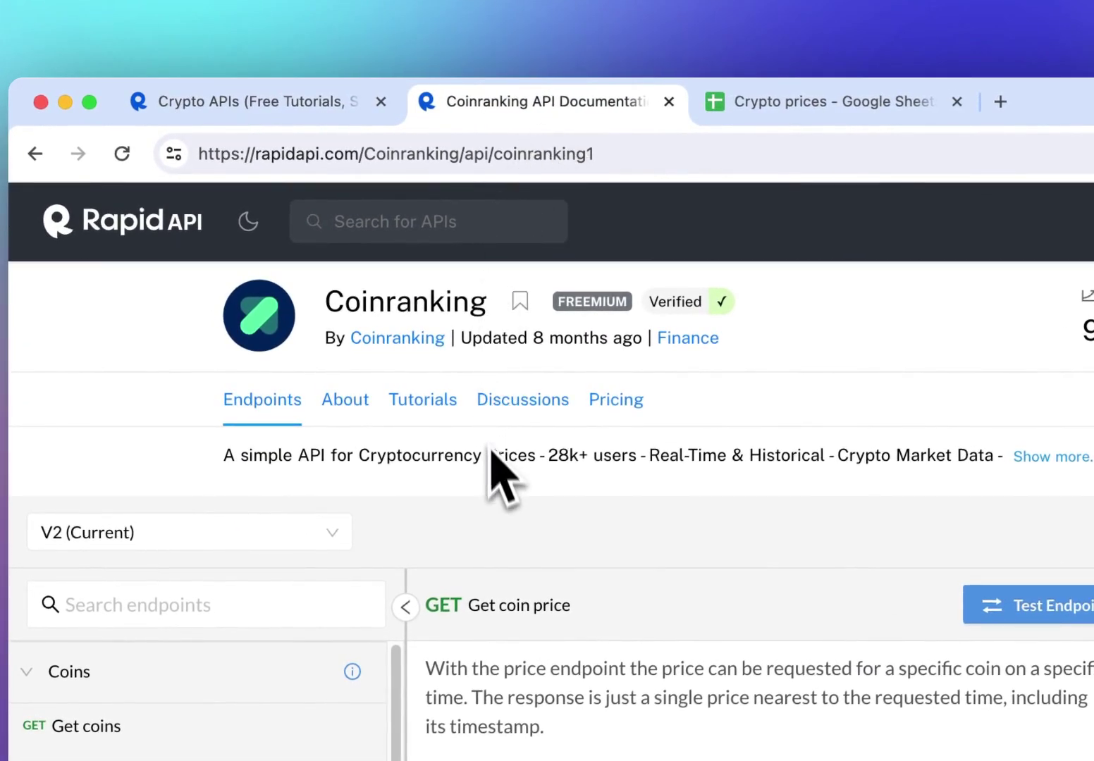
click(615, 408)
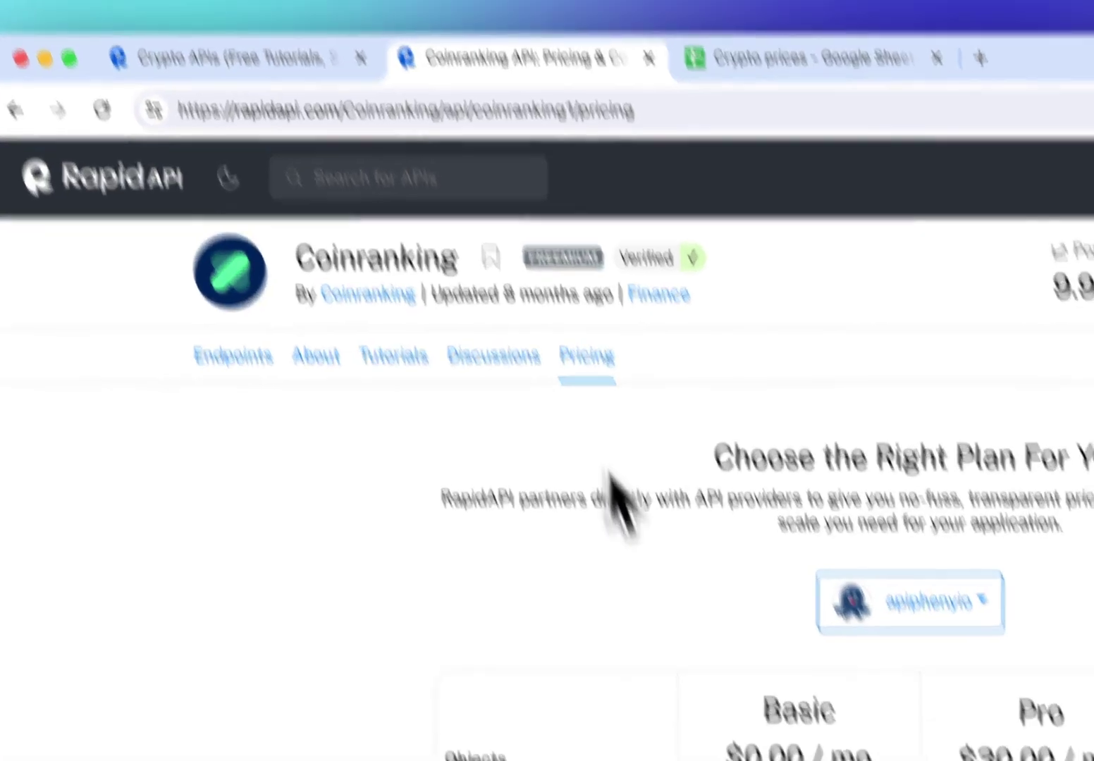
scroll(638, 550, down, 5)
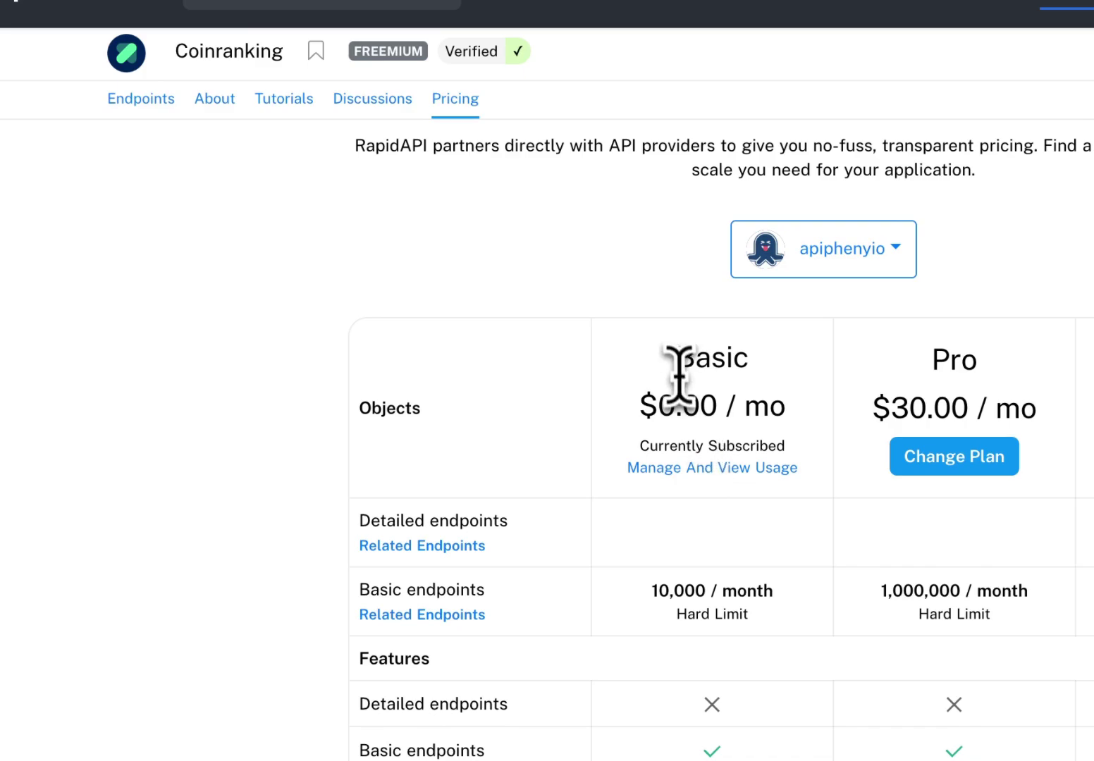
drag(678, 360, 745, 396)
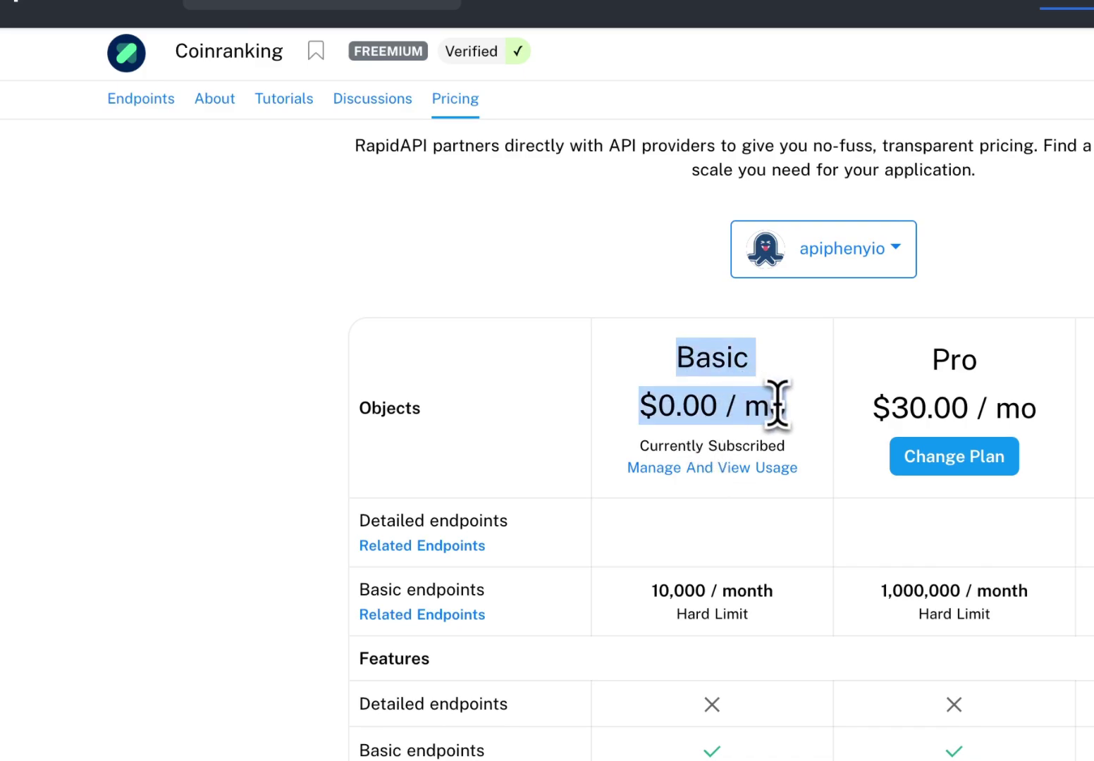
scroll(747, 491, up, 3)
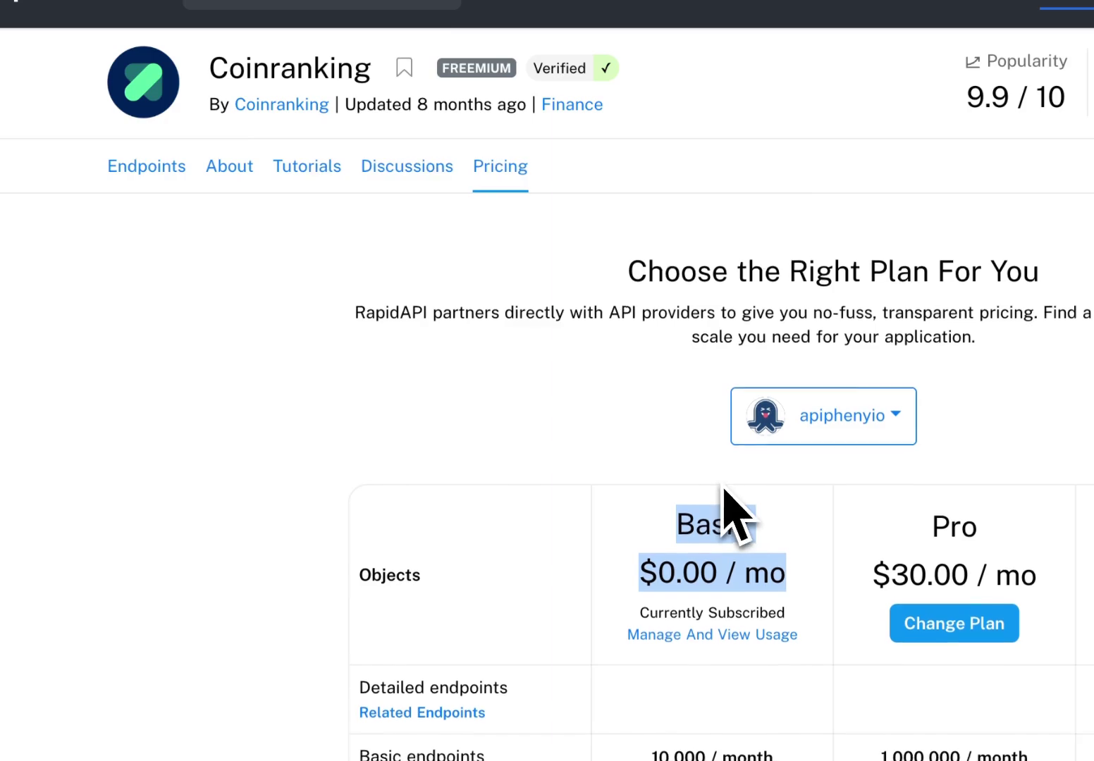
click(325, 430)
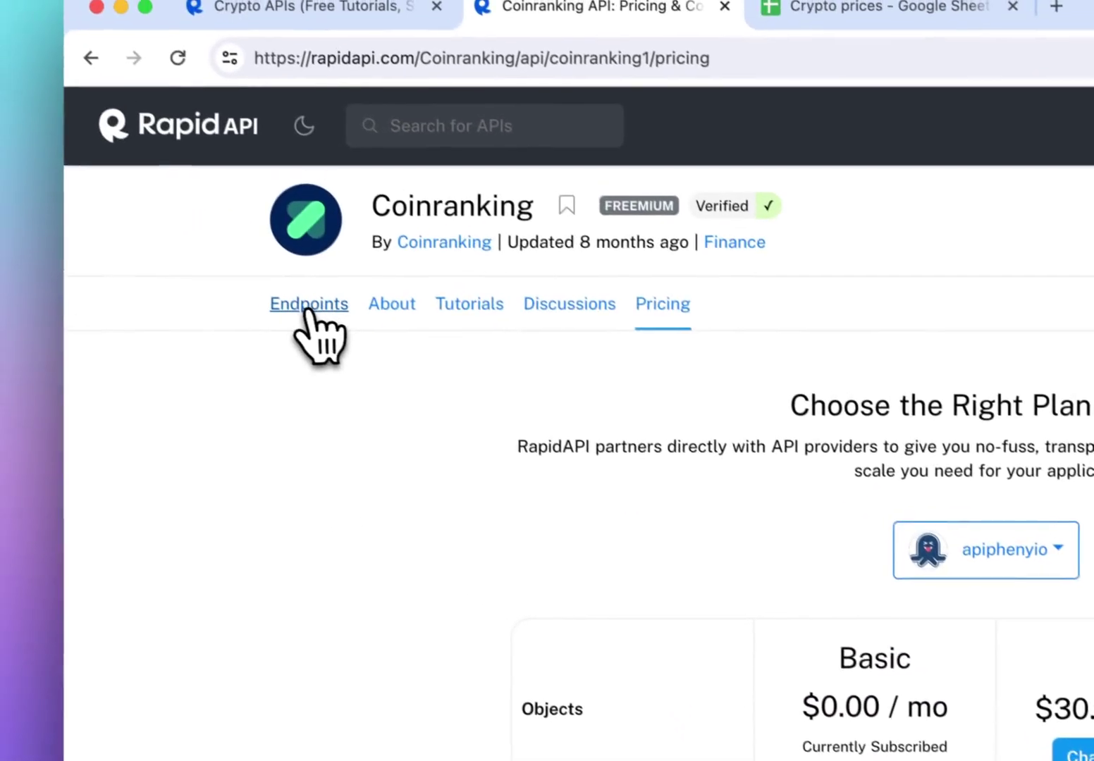
click(309, 304)
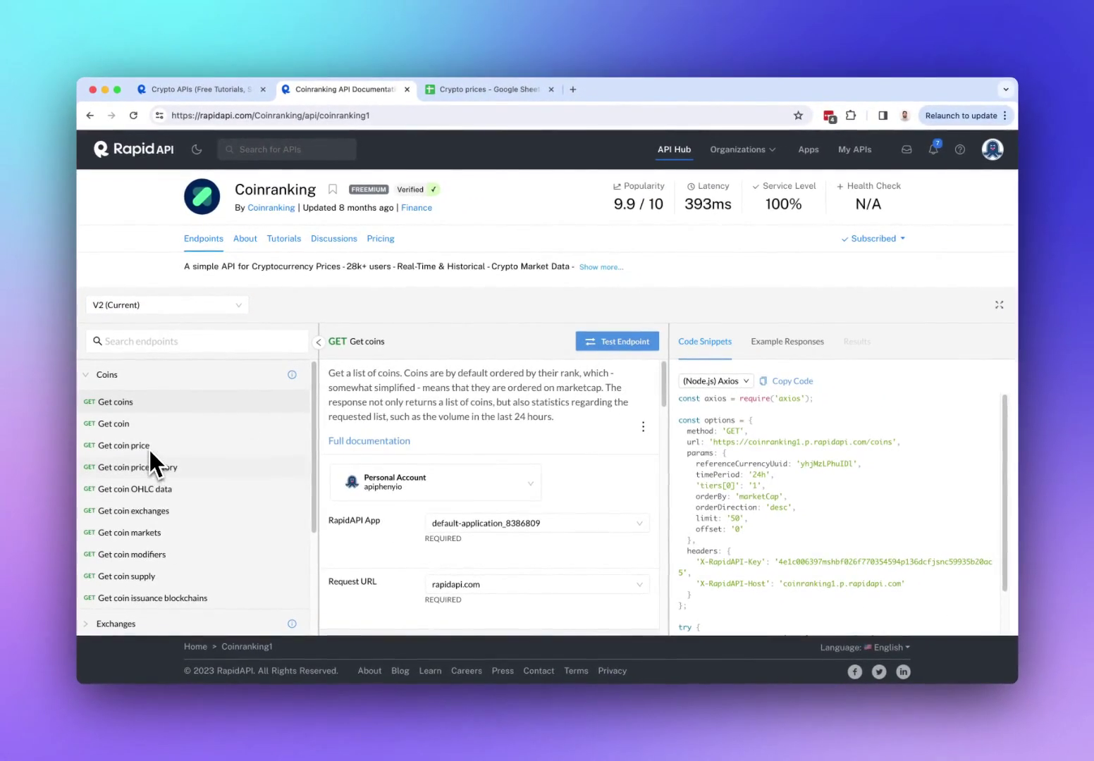
Review the Get coins endpoint description in Coinranking's documentation.
scroll(202, 498, down, 5)
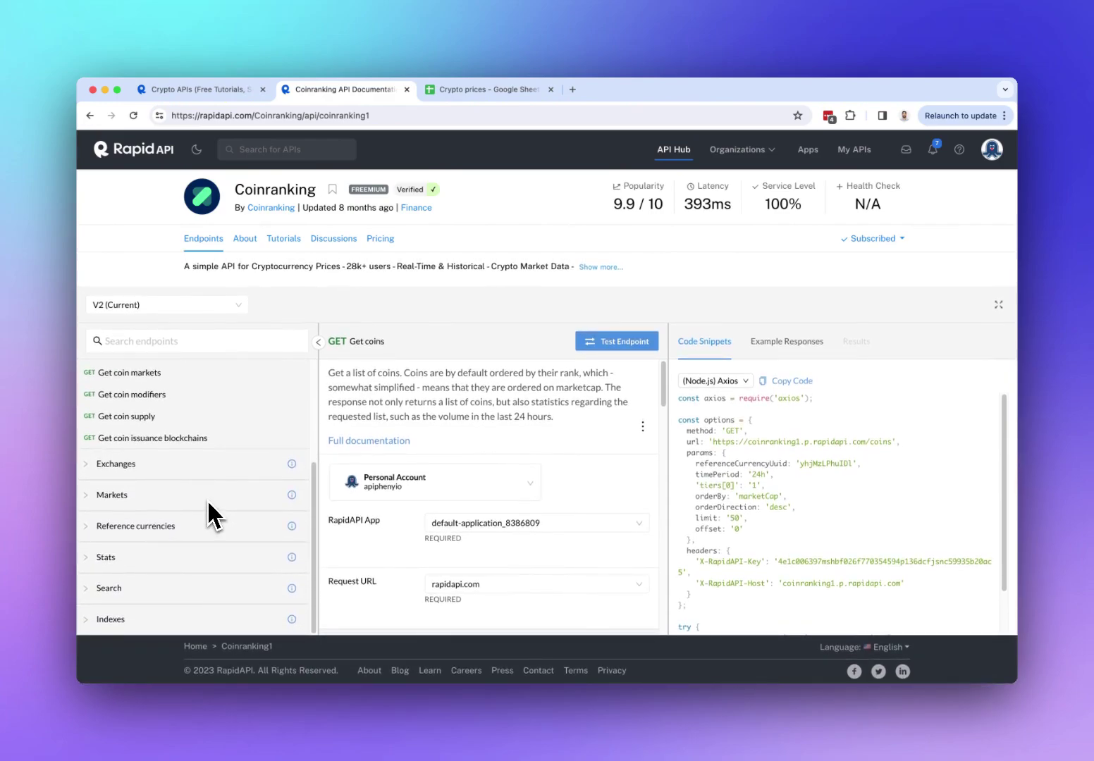
scroll(206, 499, up, 5)
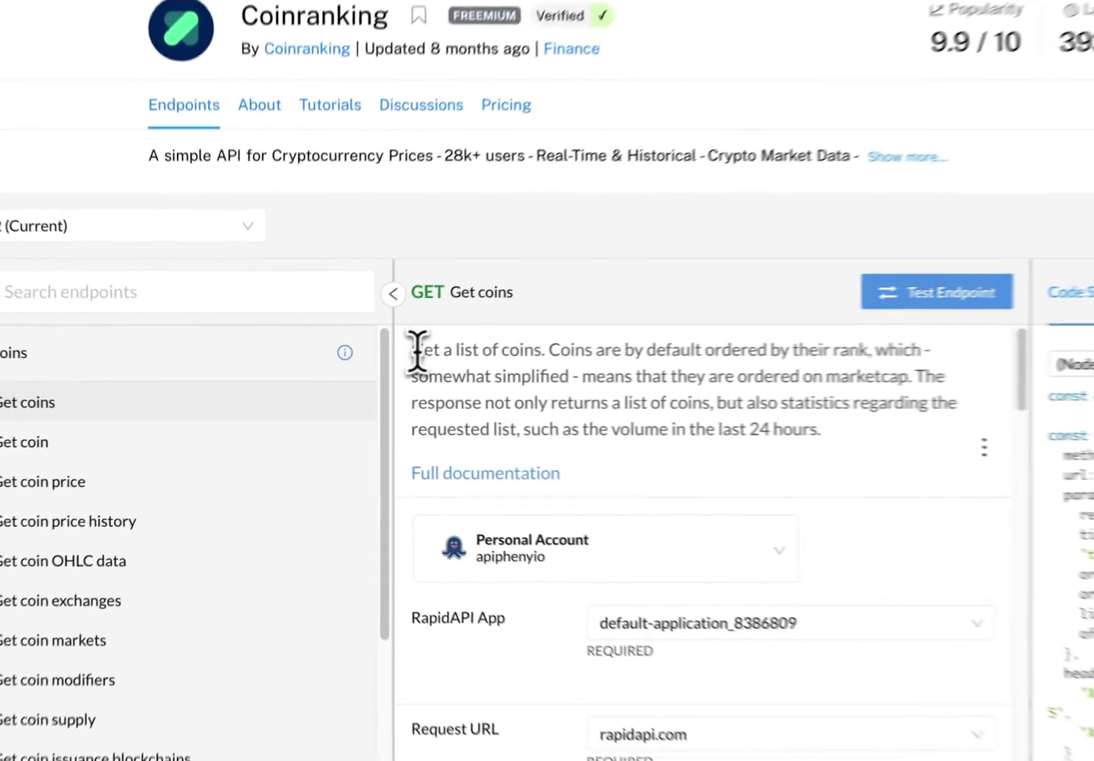
drag(332, 374, 426, 374)
drag(685, 353, 752, 384)
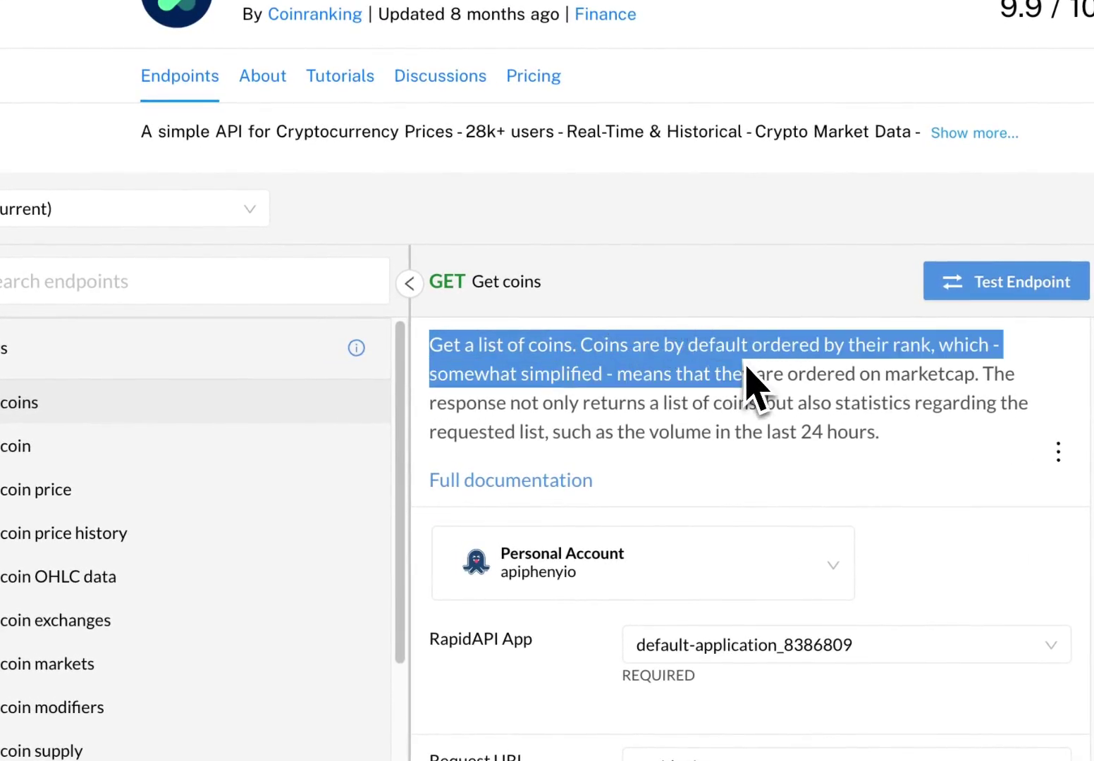
click(761, 378)
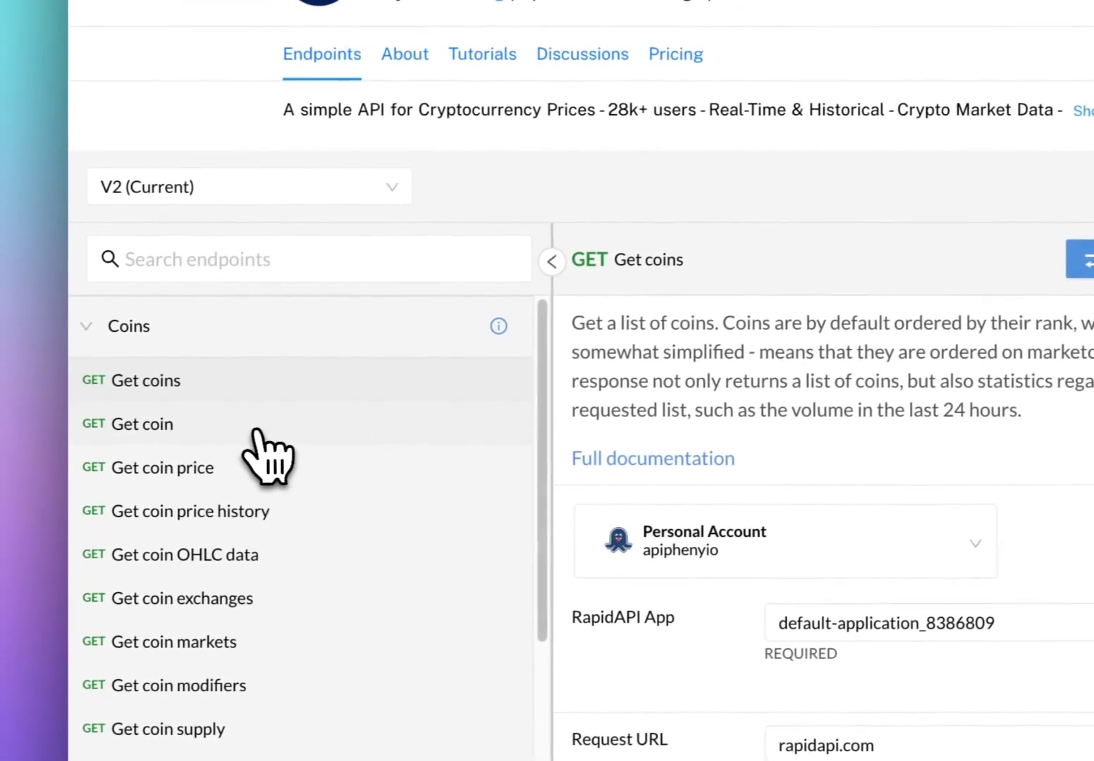
Step from Get coin to the Get coin price endpoint, briefly expanding Exchanges.
click(257, 427)
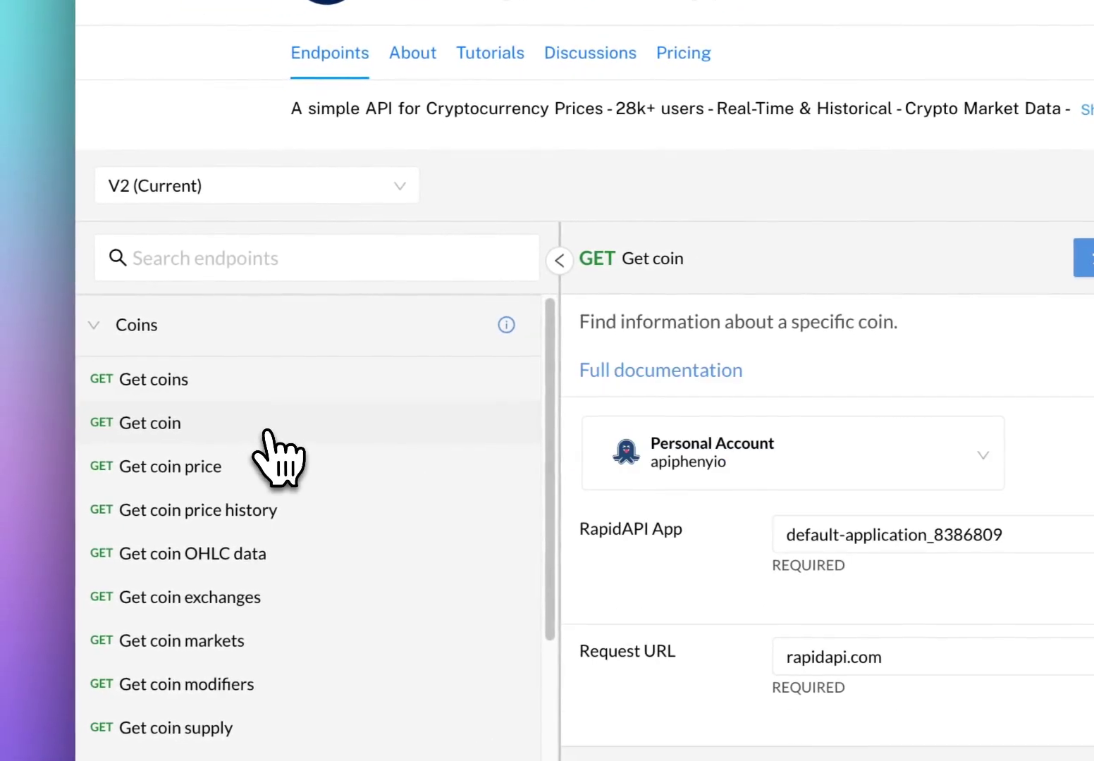
drag(559, 336, 774, 338)
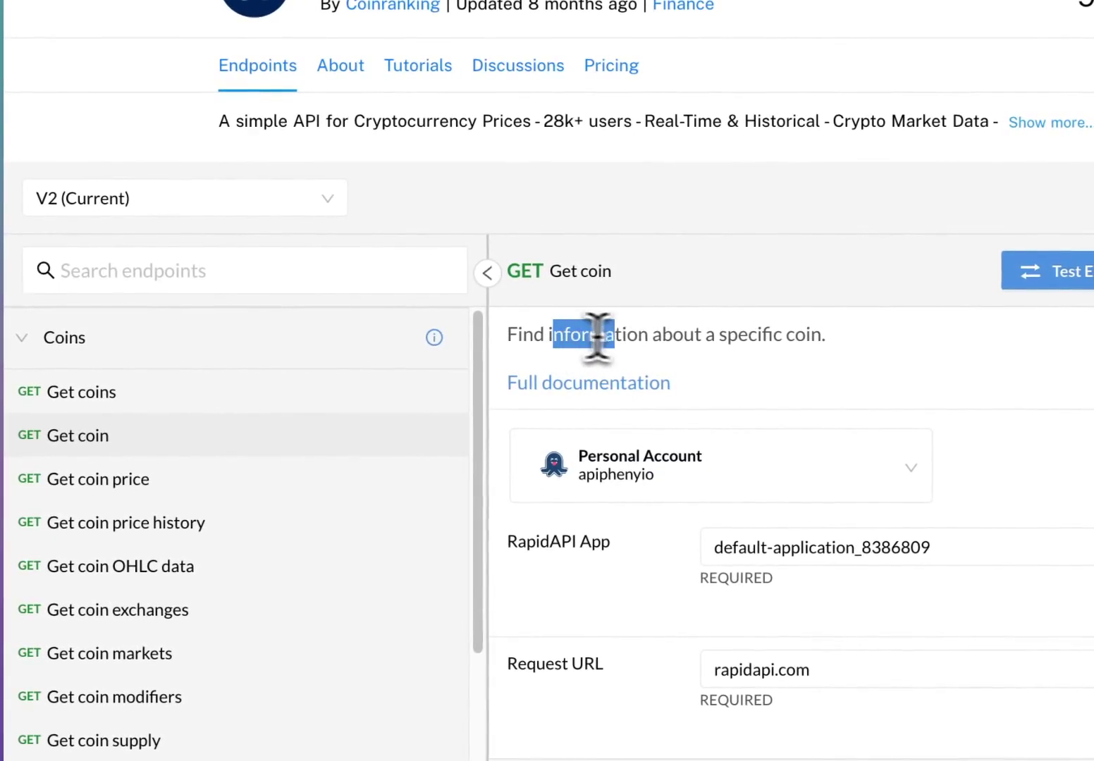
click(775, 338)
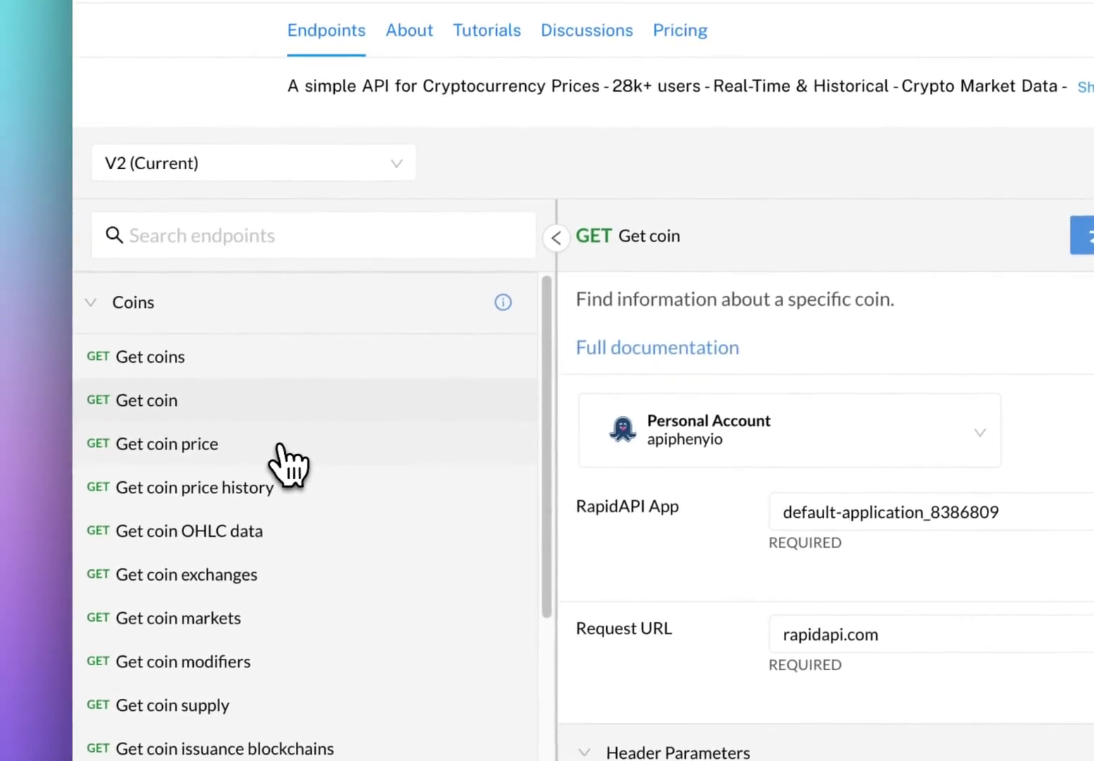
click(205, 485)
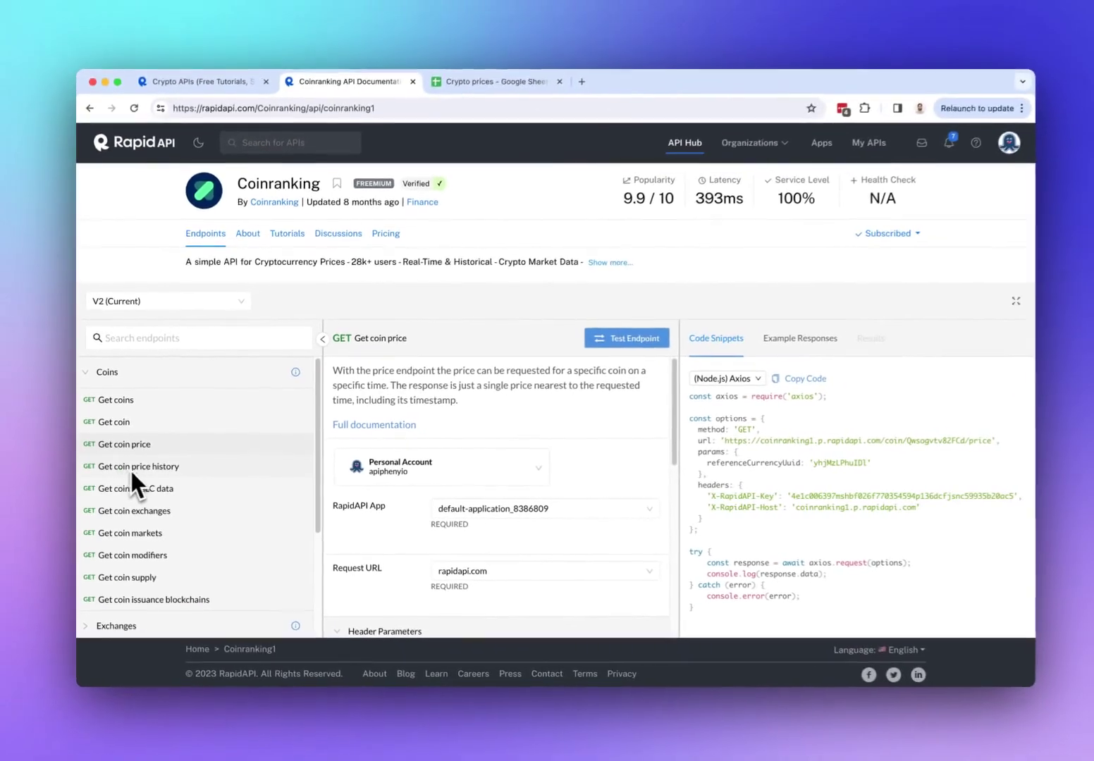
scroll(185, 483, down, 5)
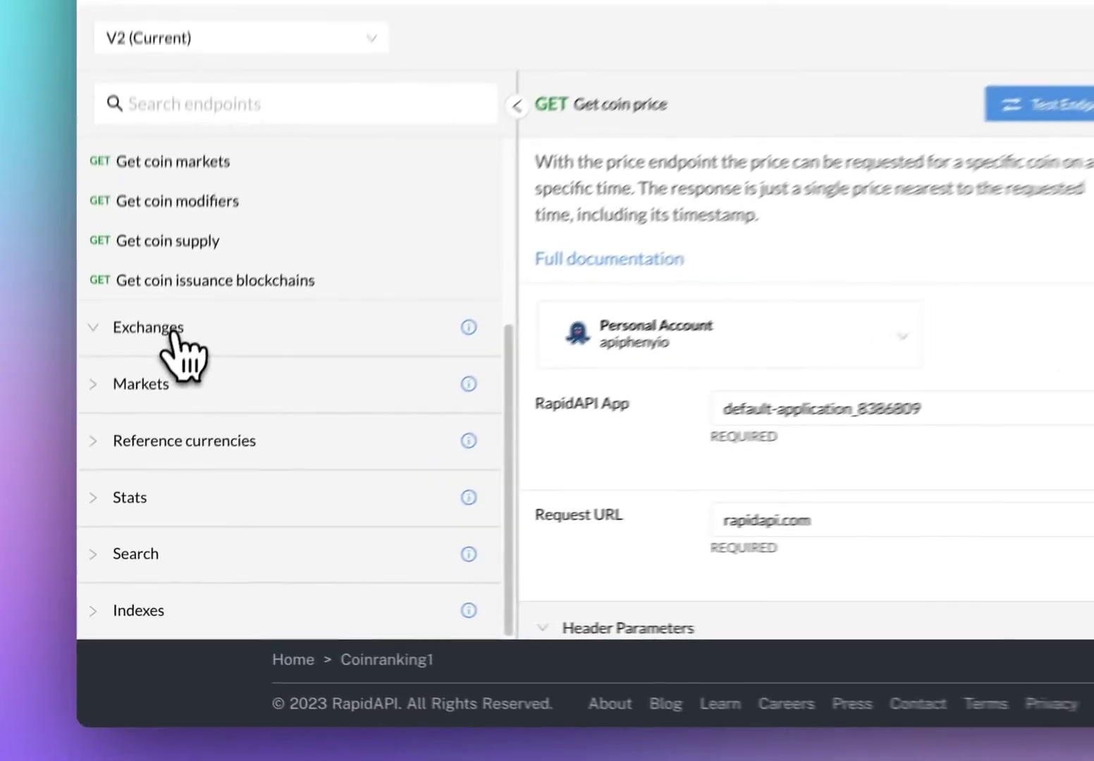
click(123, 465)
scroll(150, 561, up, 3)
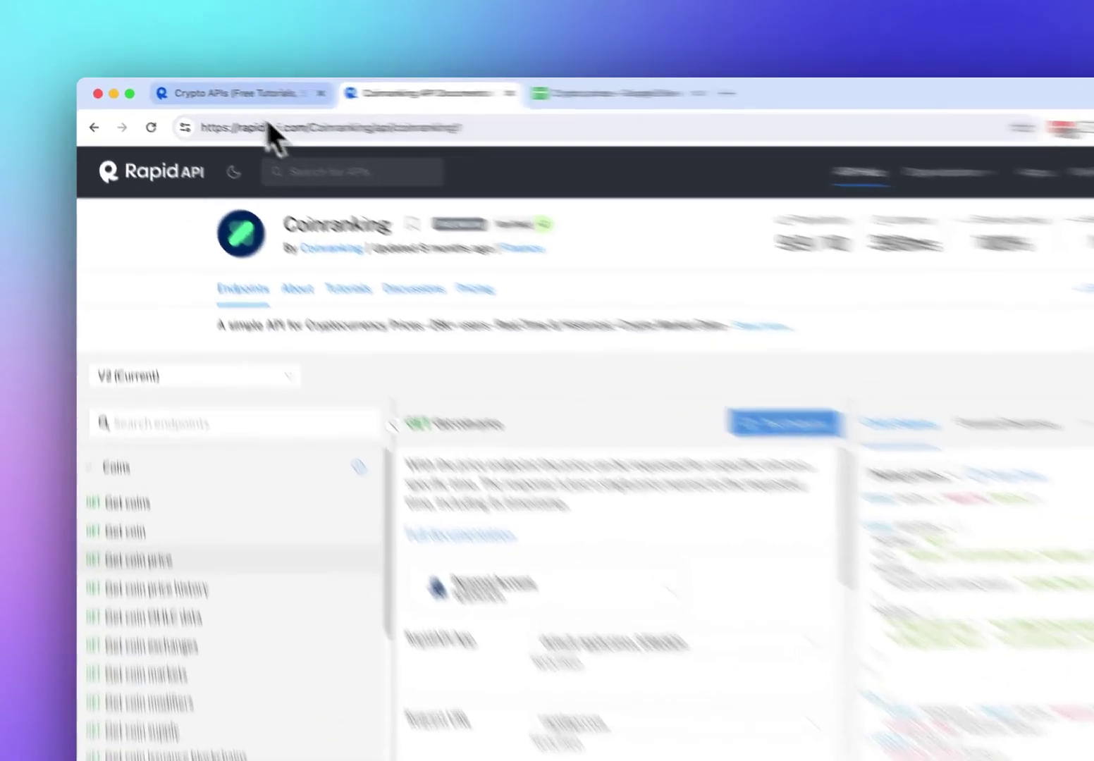
click(188, 92)
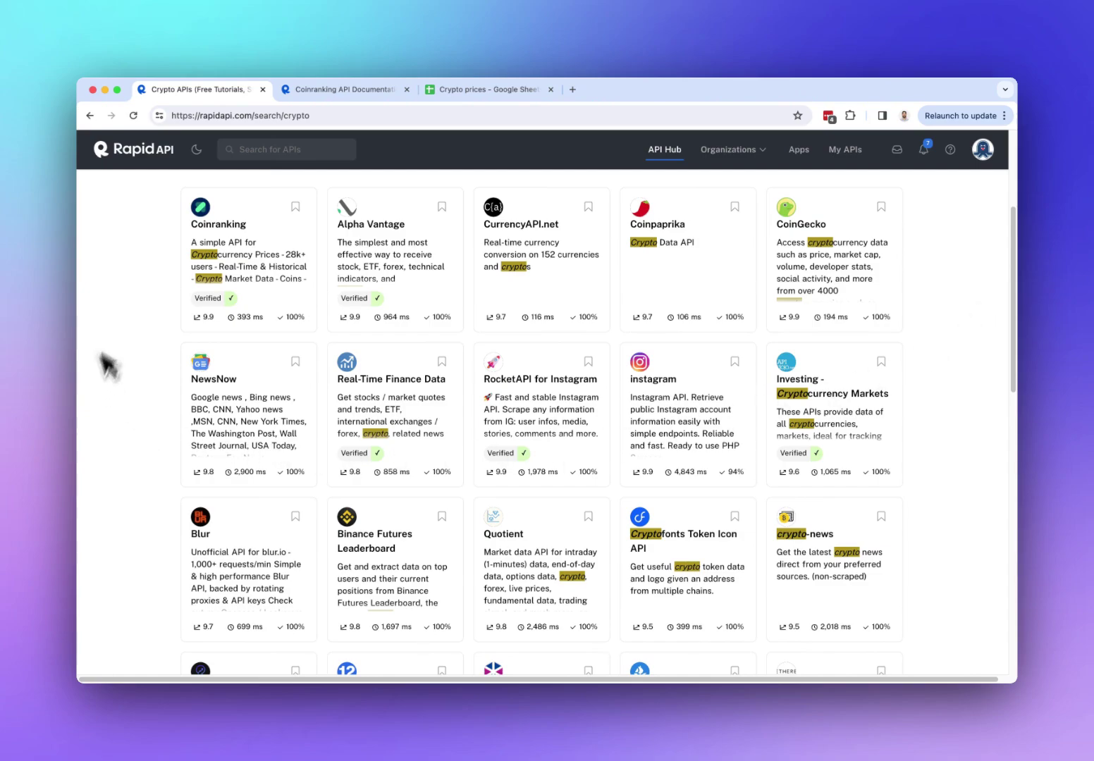
mouse_move(201, 274)
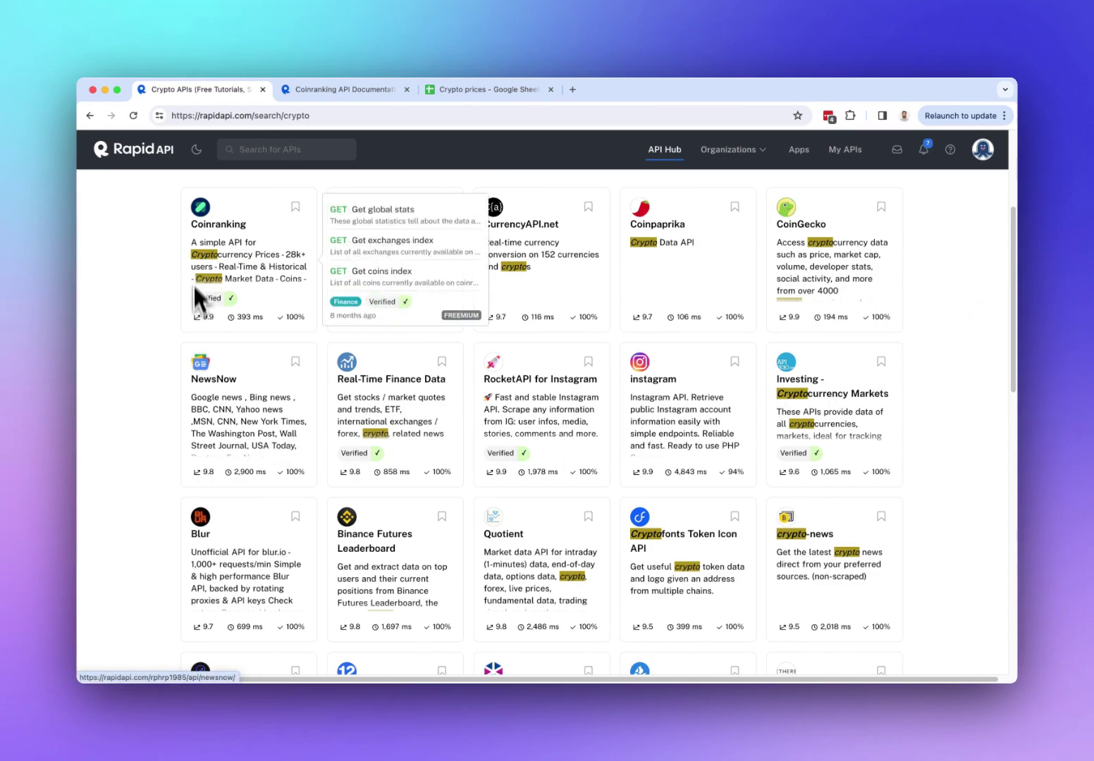
mouse_move(668, 254)
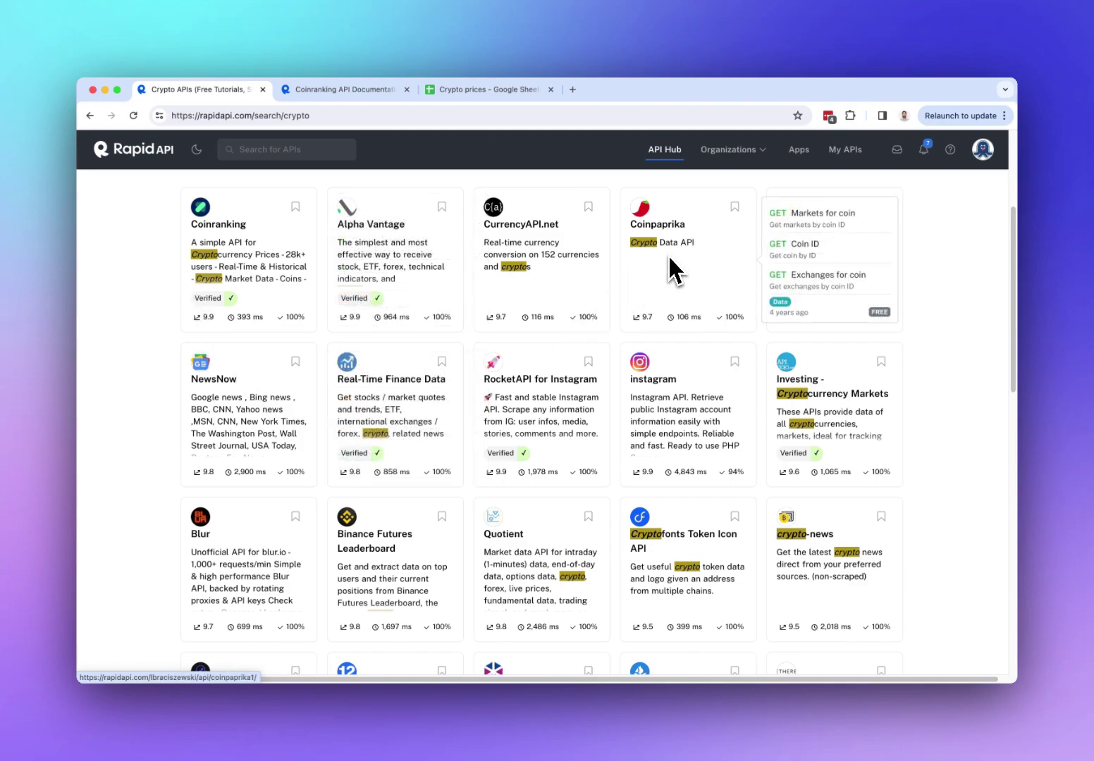
click(346, 90)
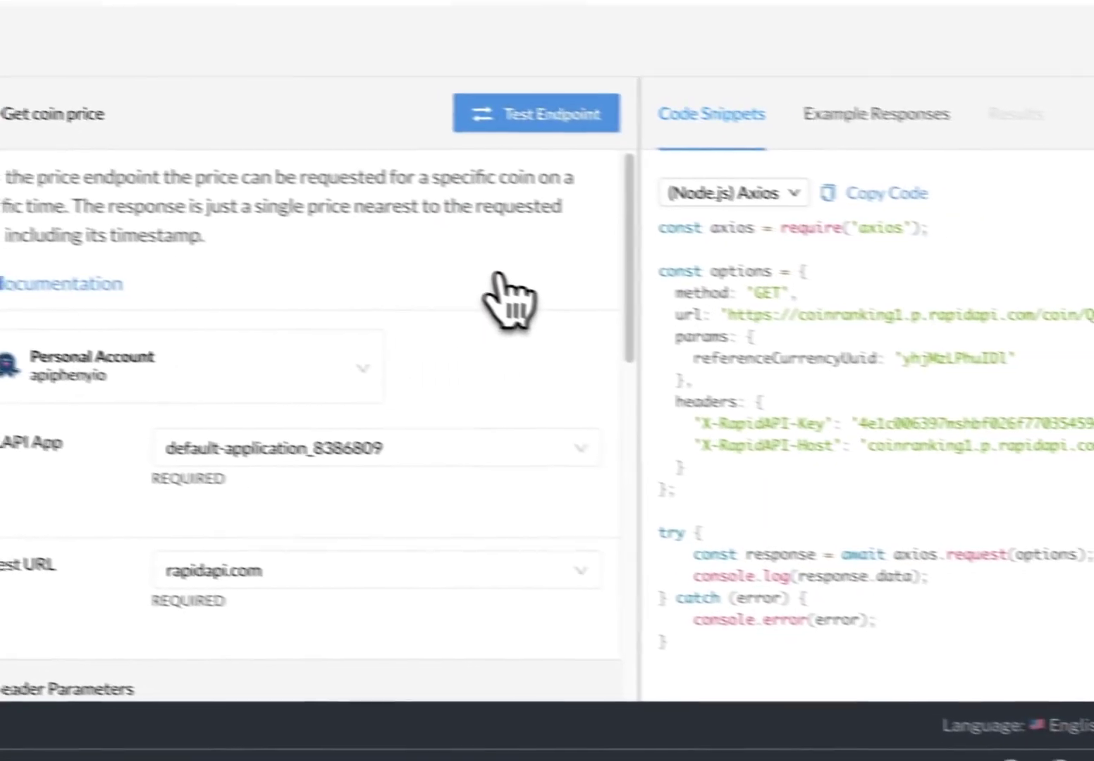
Switch the code snippet language to Shell cURL.
click(663, 185)
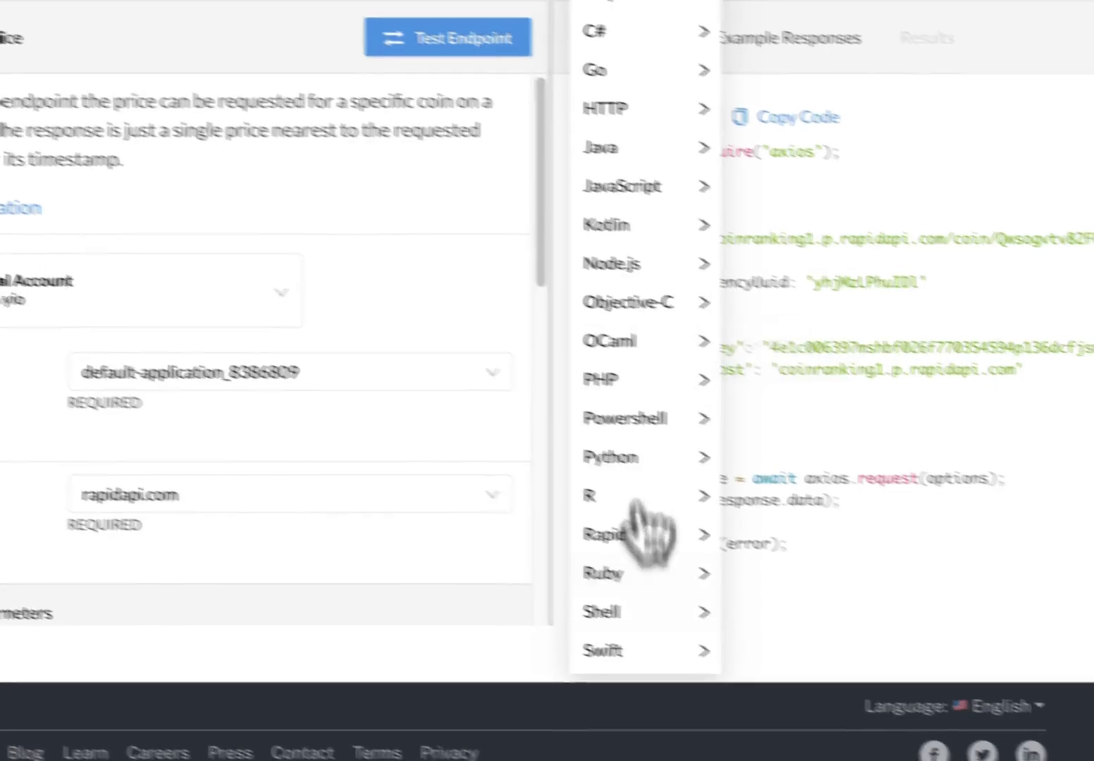
mouse_move(650, 624)
click(773, 529)
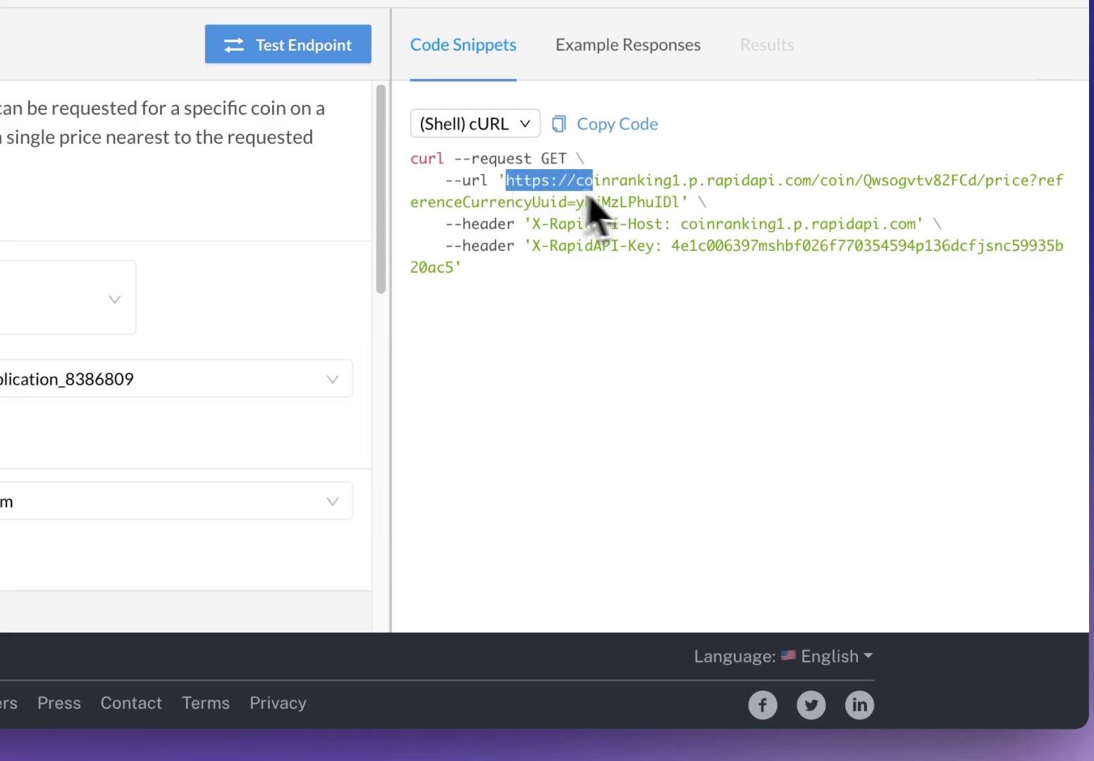
Review the --url and both --header lines, then go back to the Crypto prices sheet.
drag(582, 197, 654, 203)
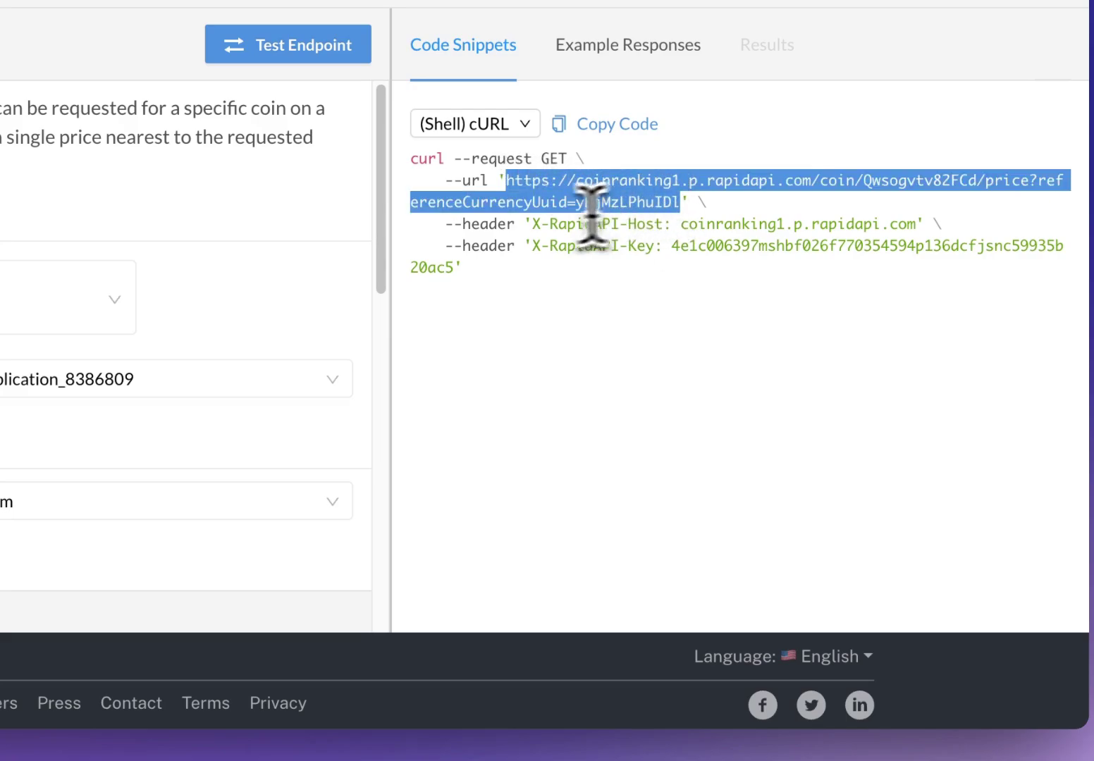
drag(446, 224, 472, 268)
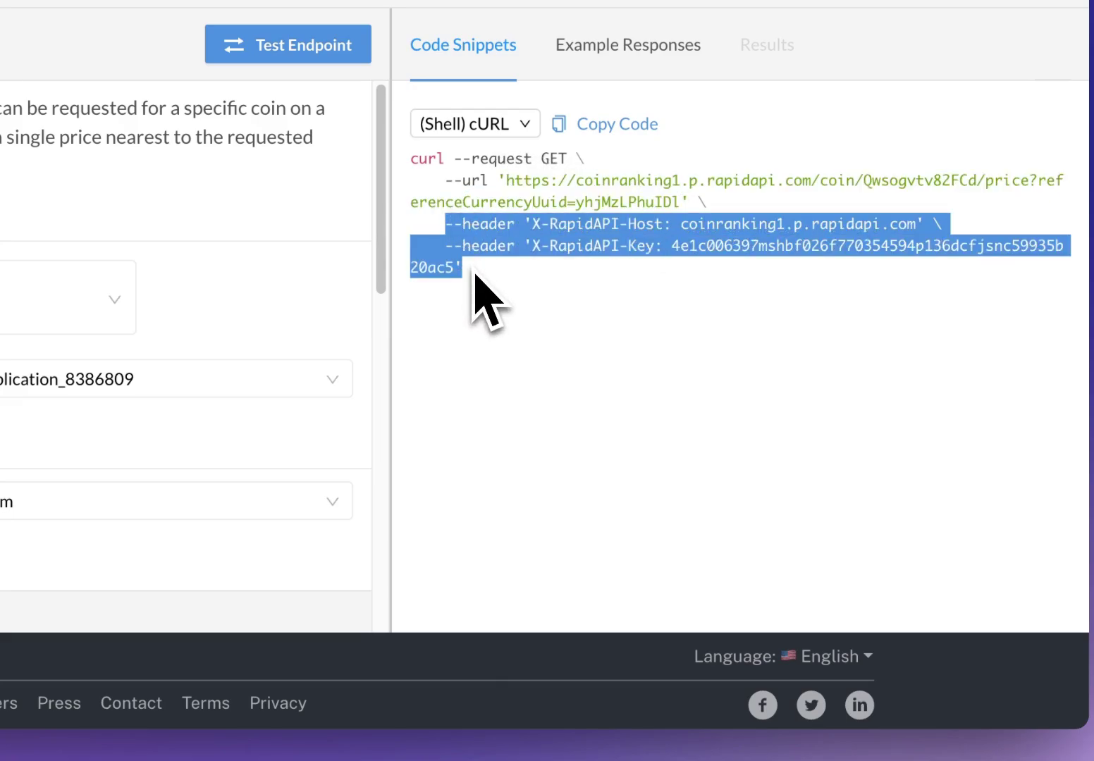
click(499, 245)
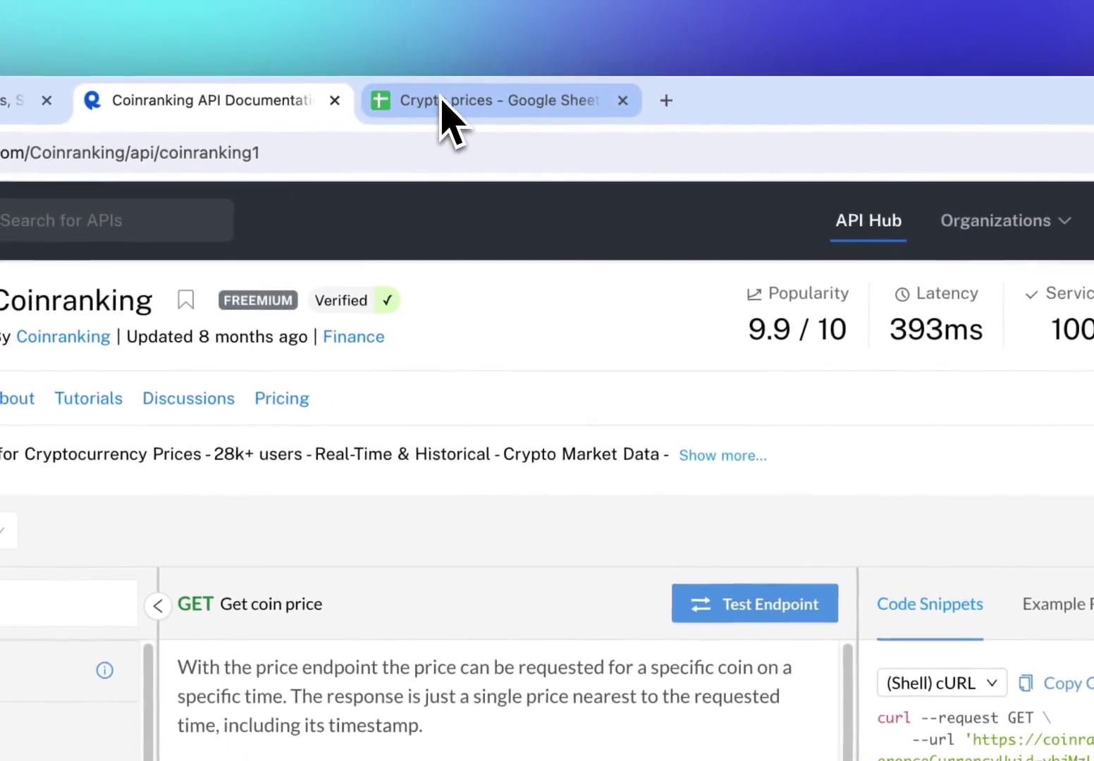
click(446, 113)
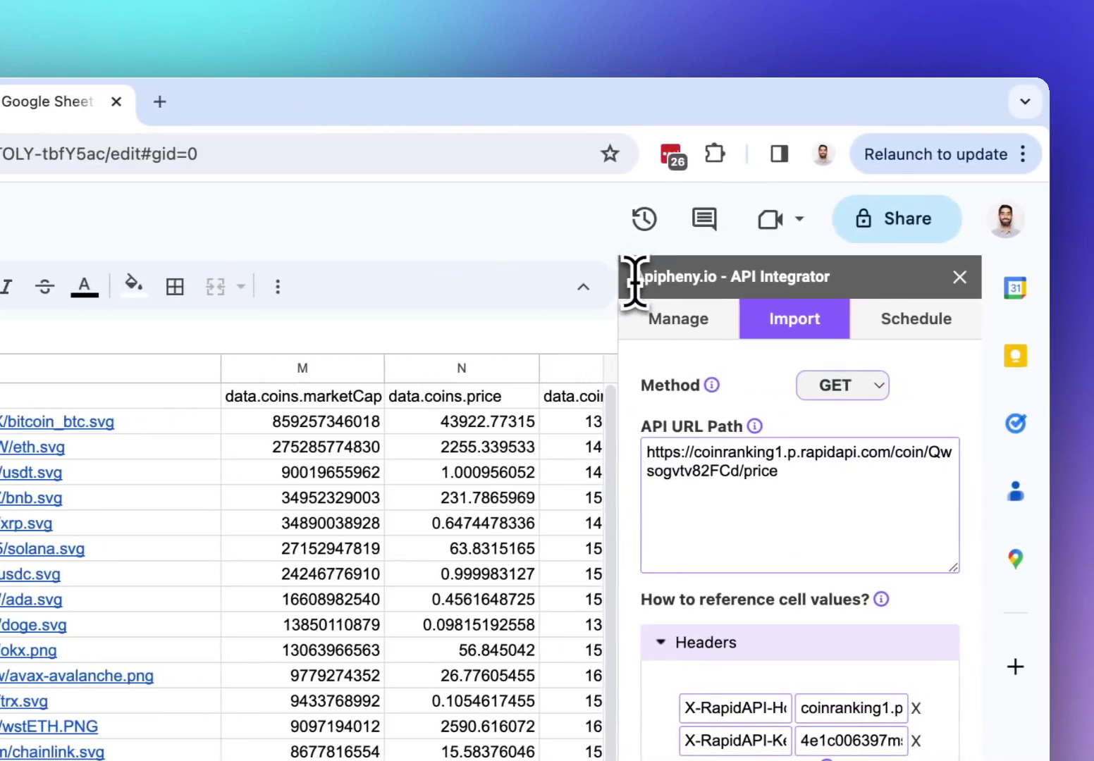
drag(726, 278, 831, 281)
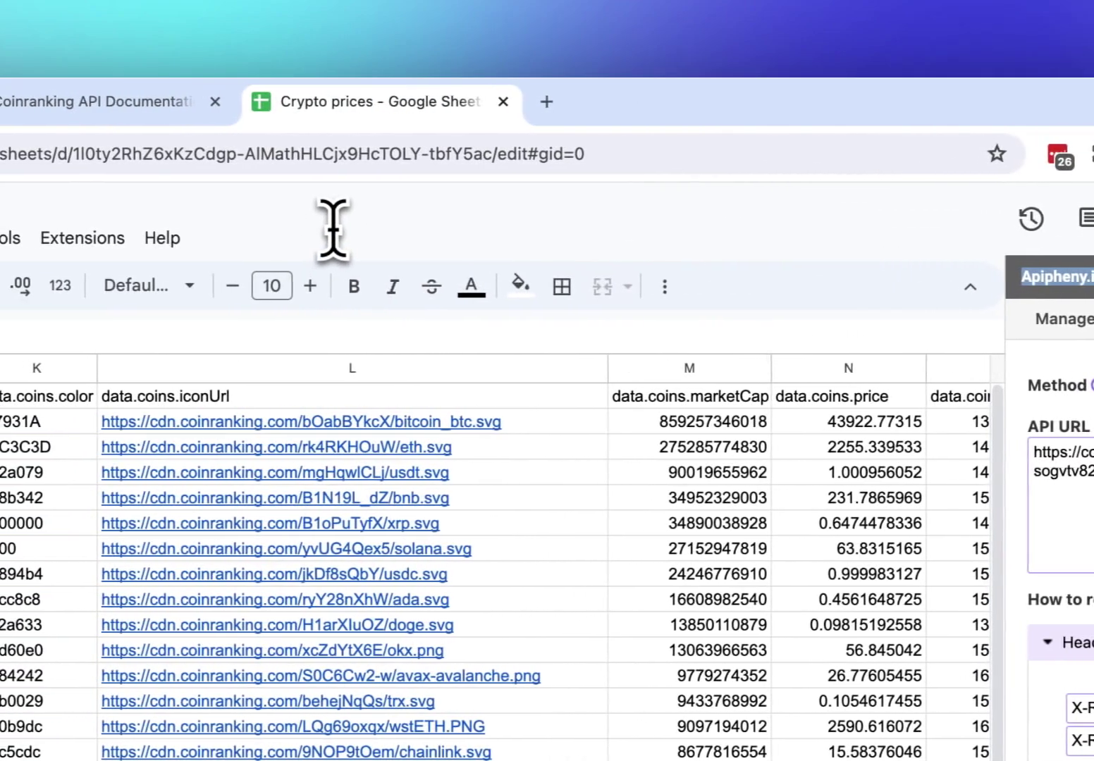
click(45, 238)
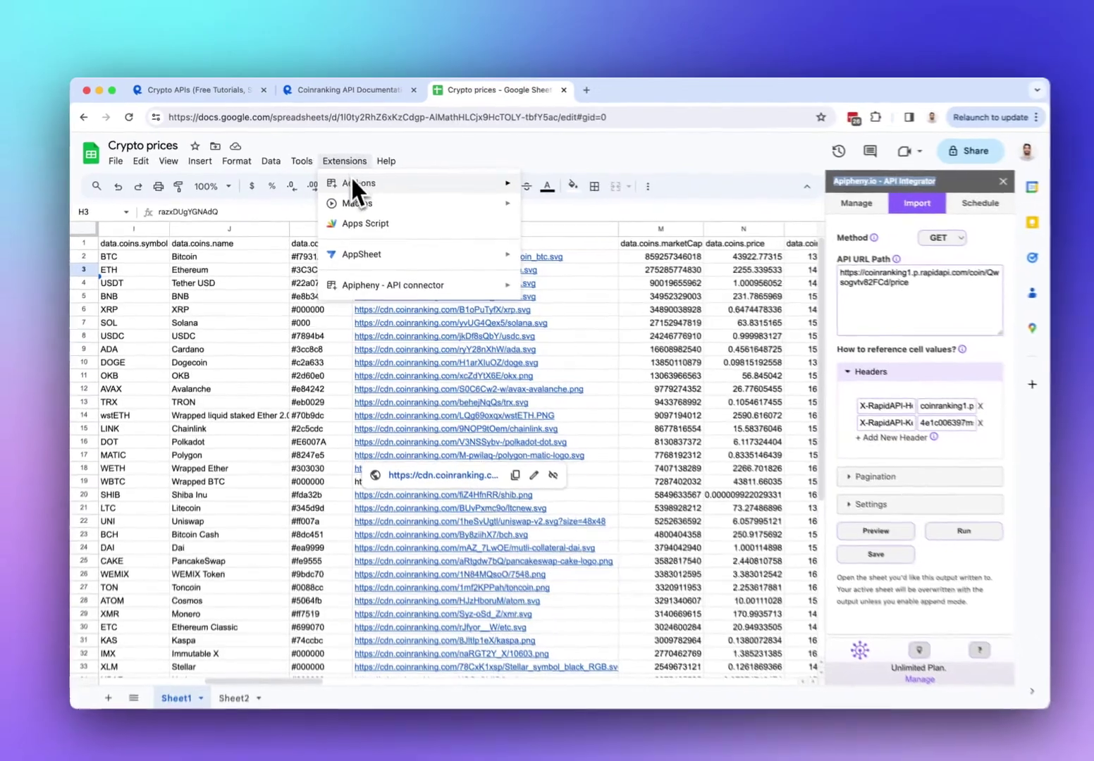
mouse_move(557, 282)
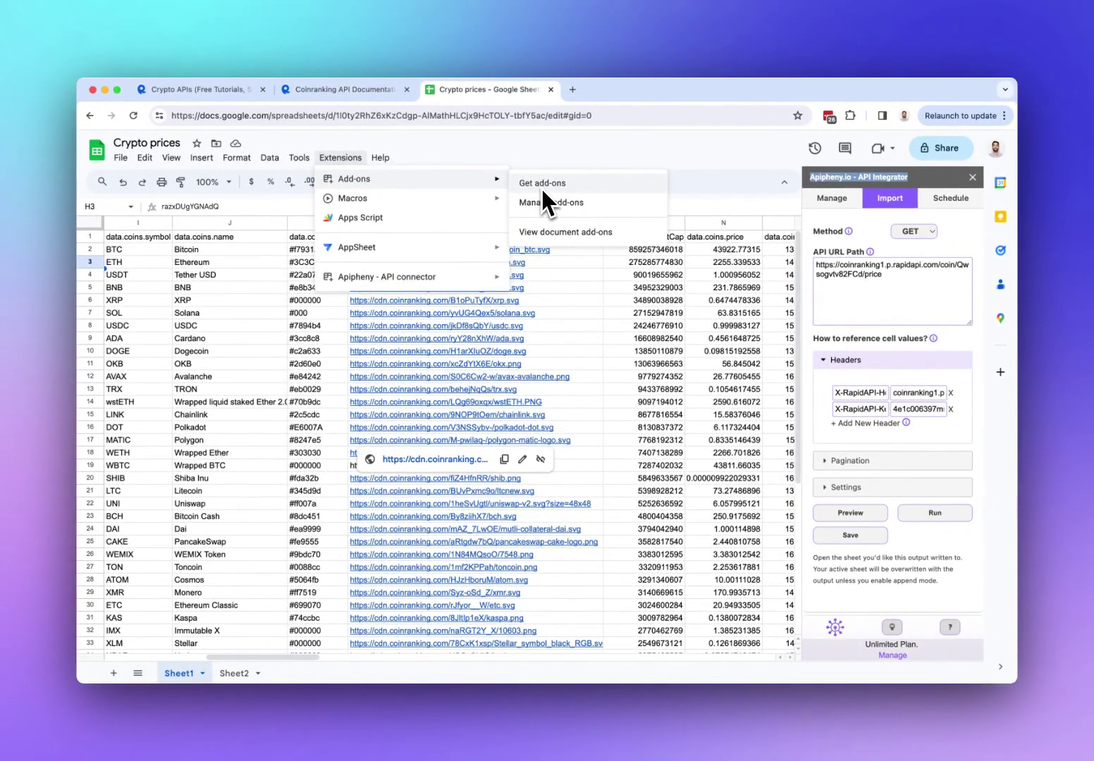
mouse_move(347, 280)
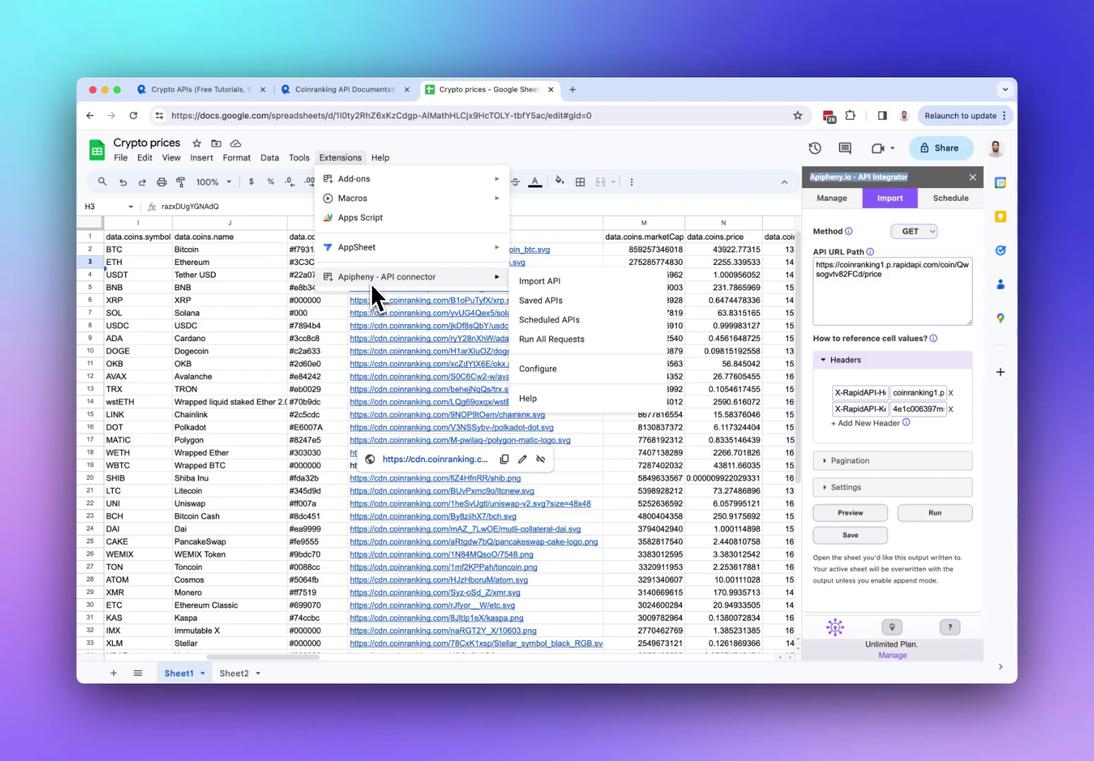
click(444, 157)
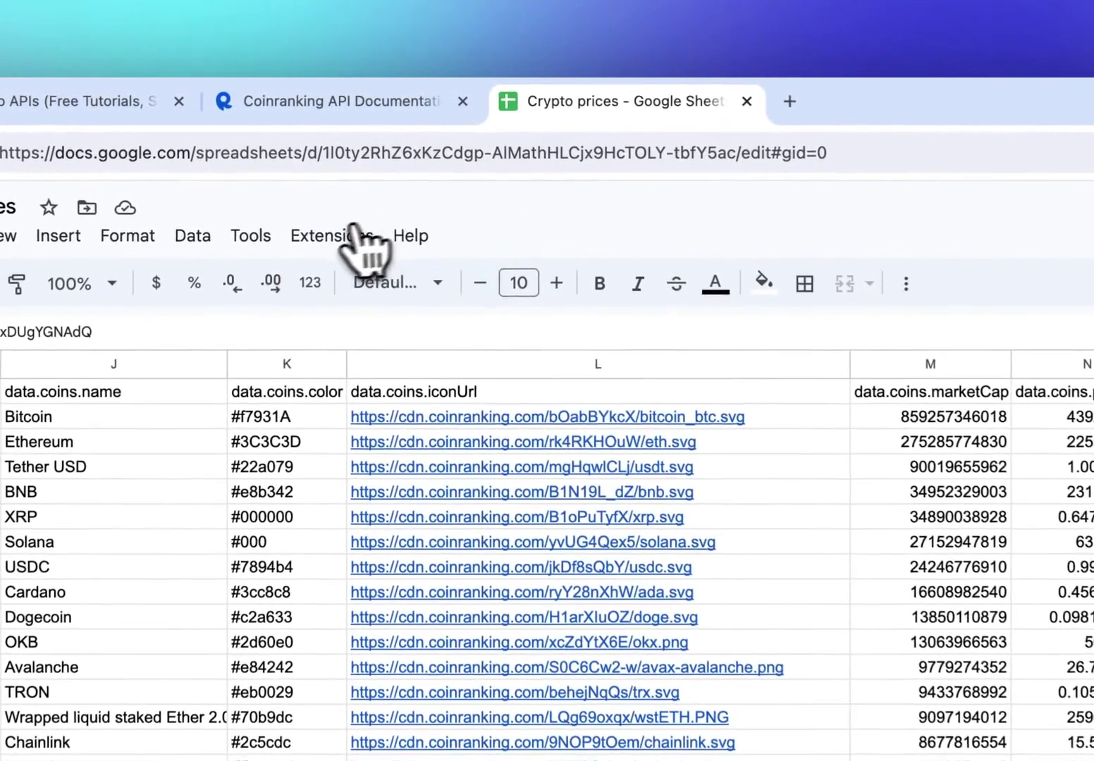
click(331, 235)
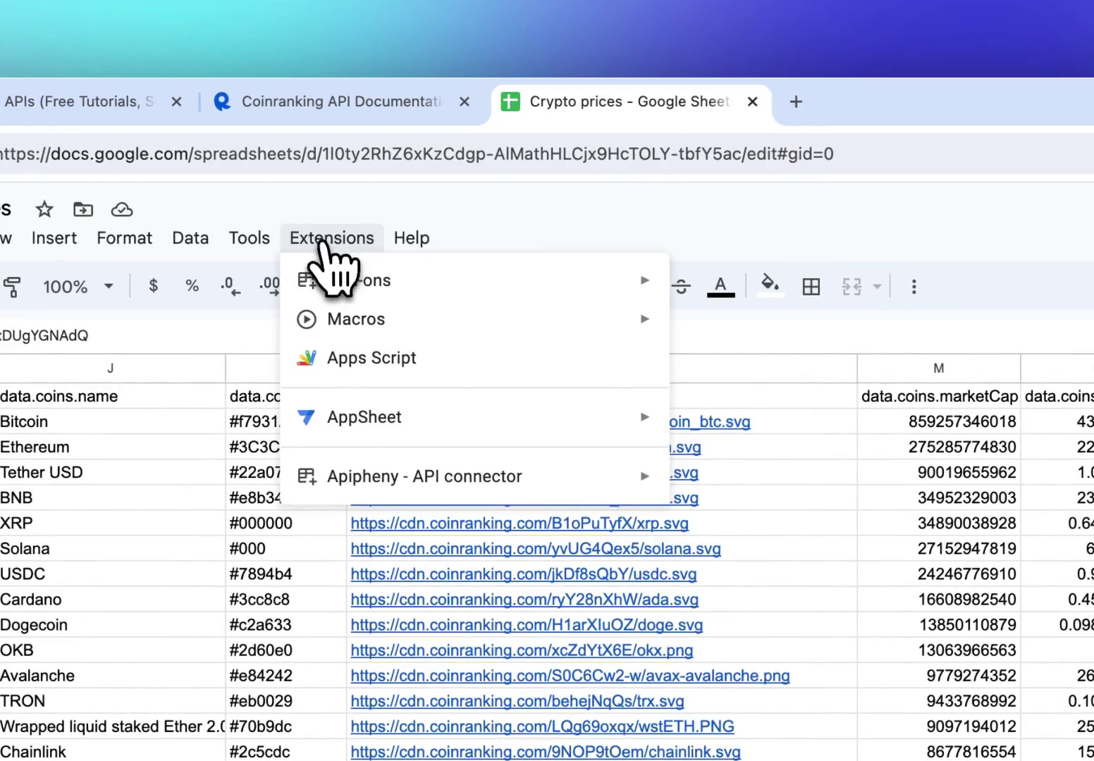
mouse_move(386, 481)
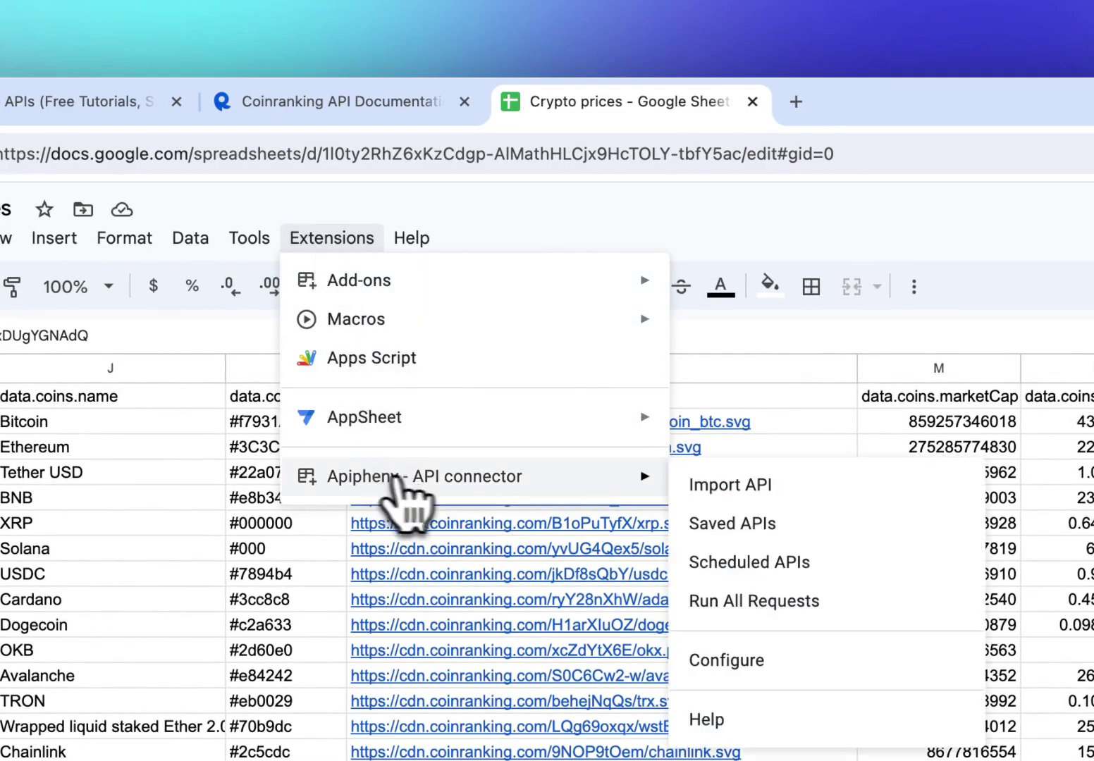
click(730, 486)
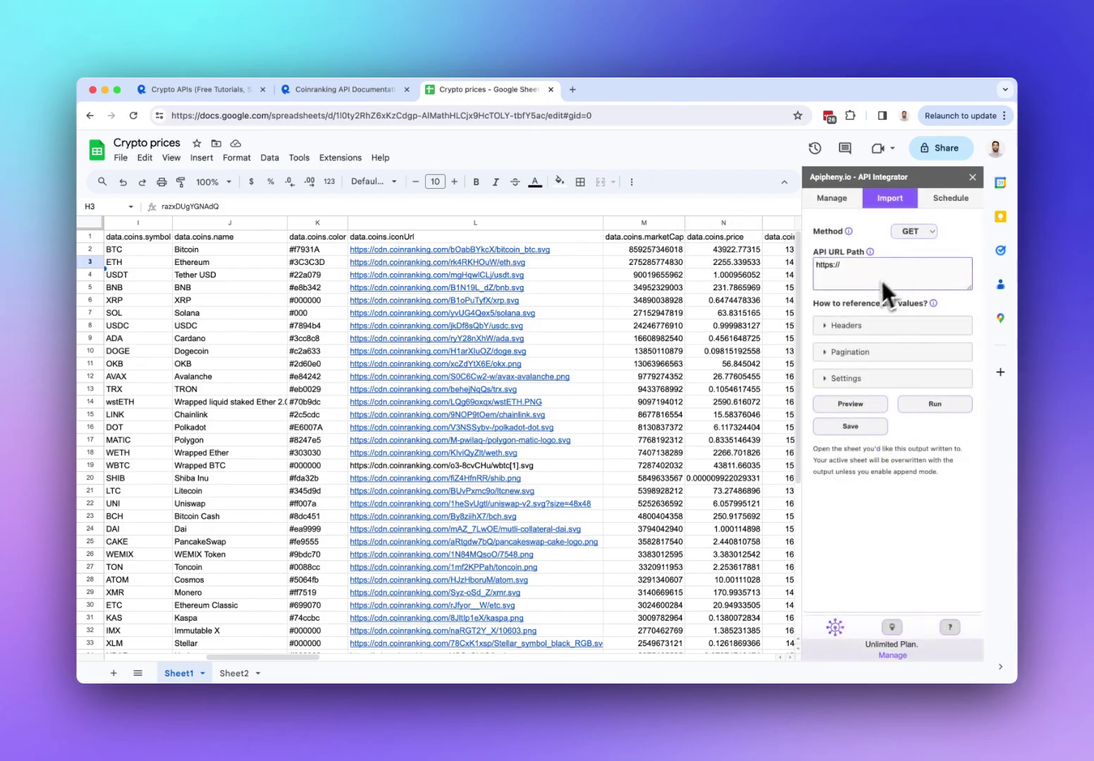
Expand Apipheny's Headers section and review the Get coin price description in RapidAPI.
click(842, 327)
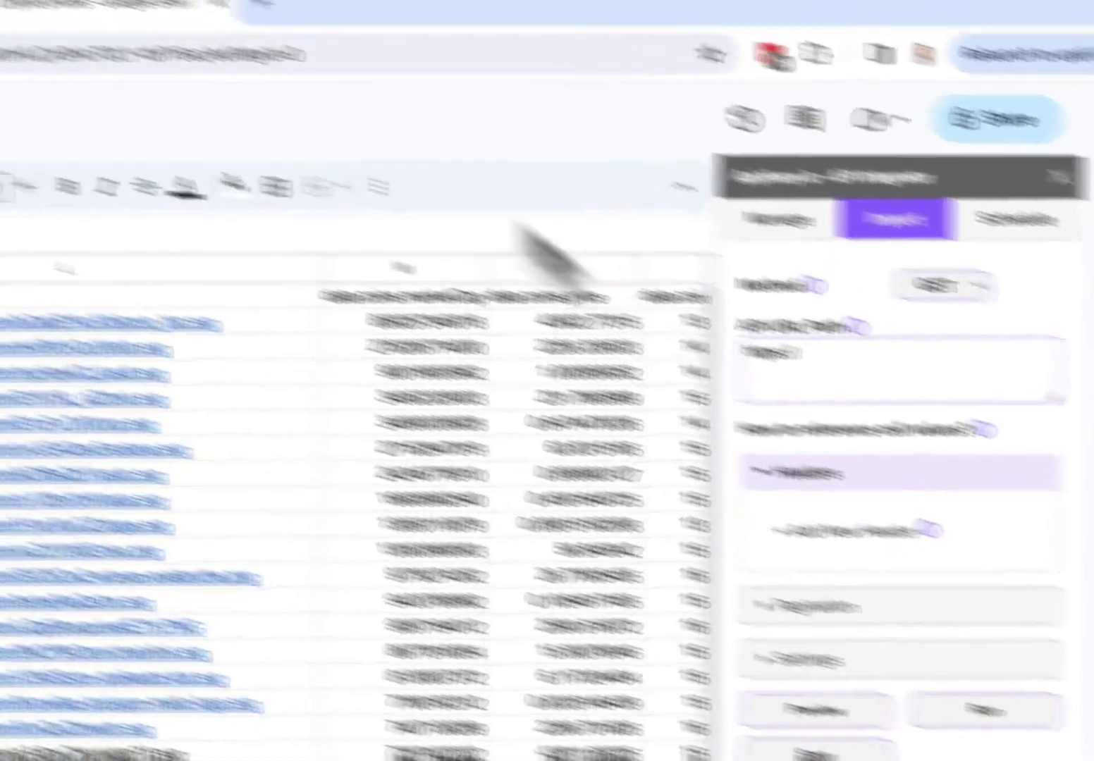
click(494, 147)
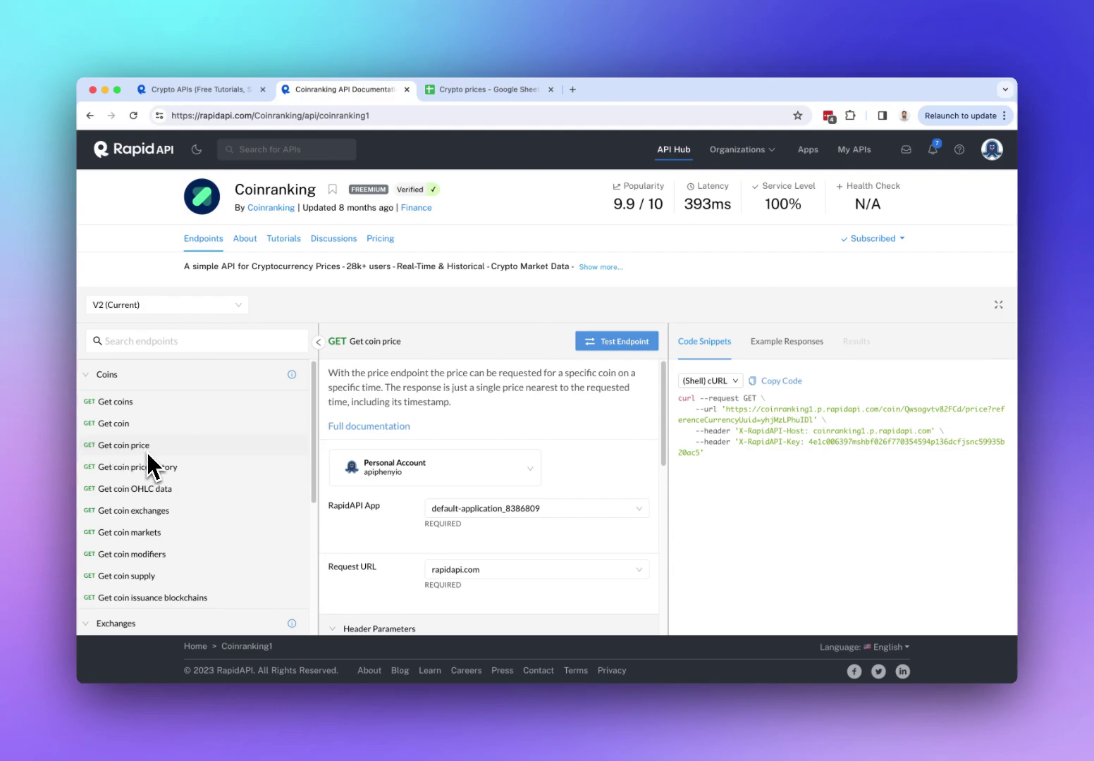
double_click(338, 374)
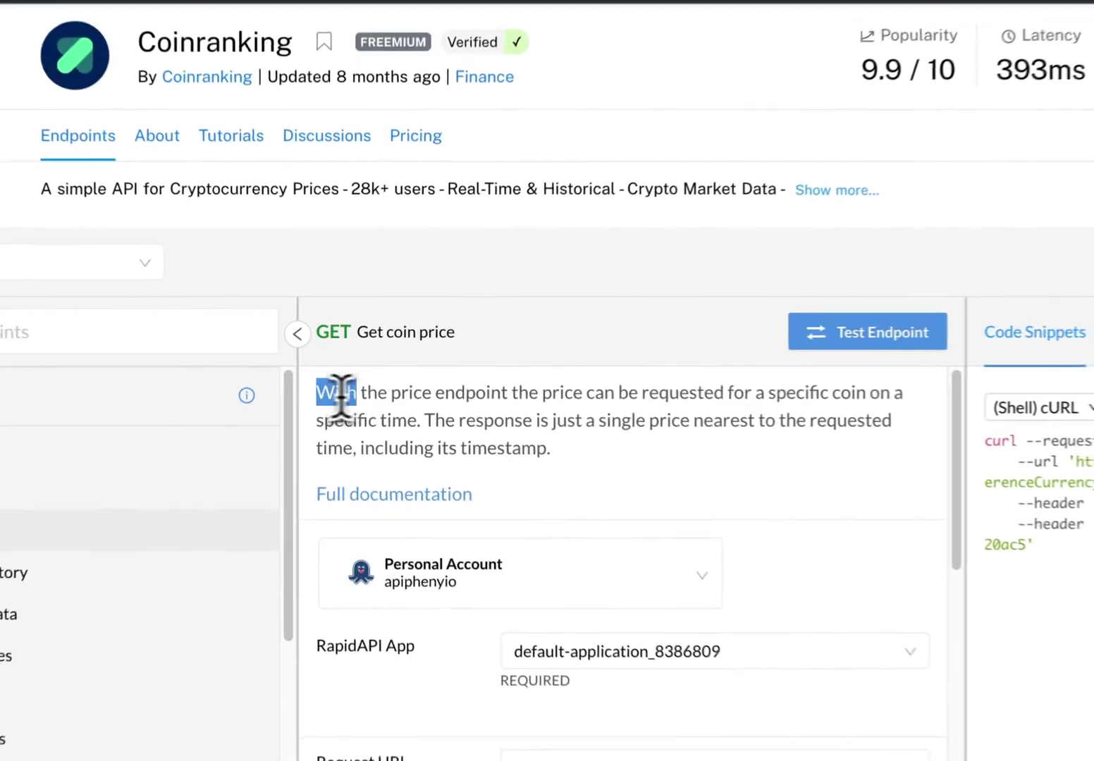
drag(340, 395, 566, 412)
click(614, 415)
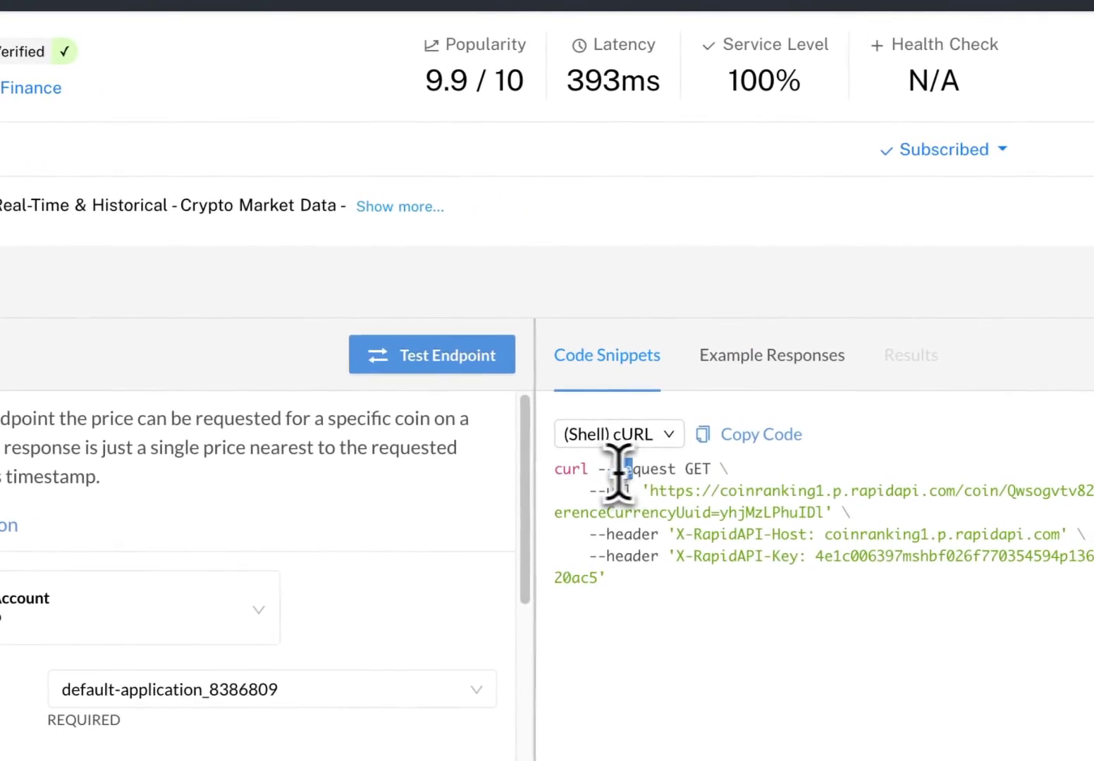
drag(1090, 445, 1093, 448)
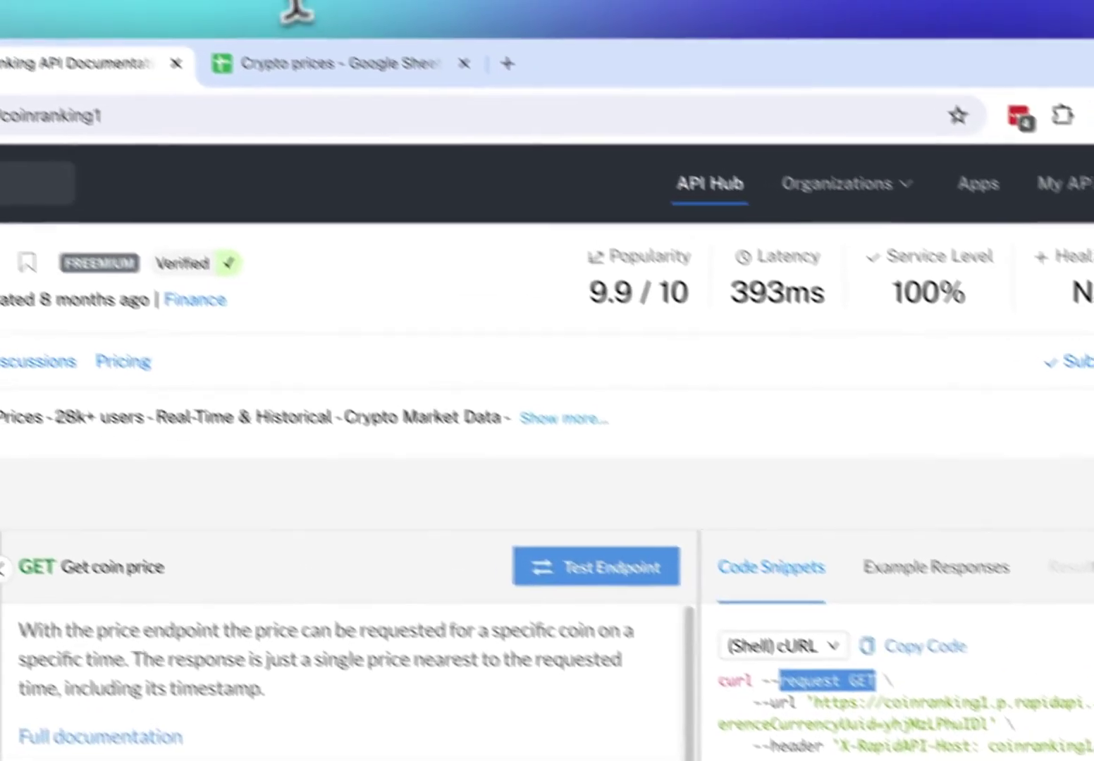
Keep GET as the import method and select the full request URL in the cURL snippet.
click(317, 62)
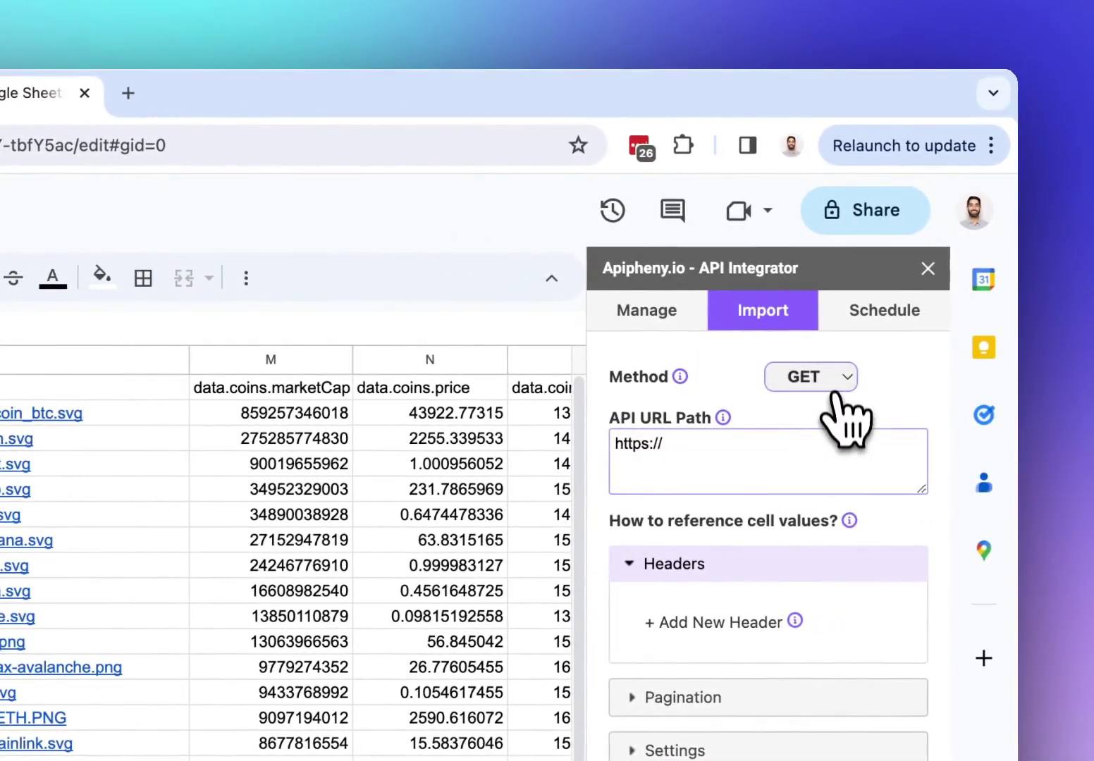
click(1066, 385)
click(792, 386)
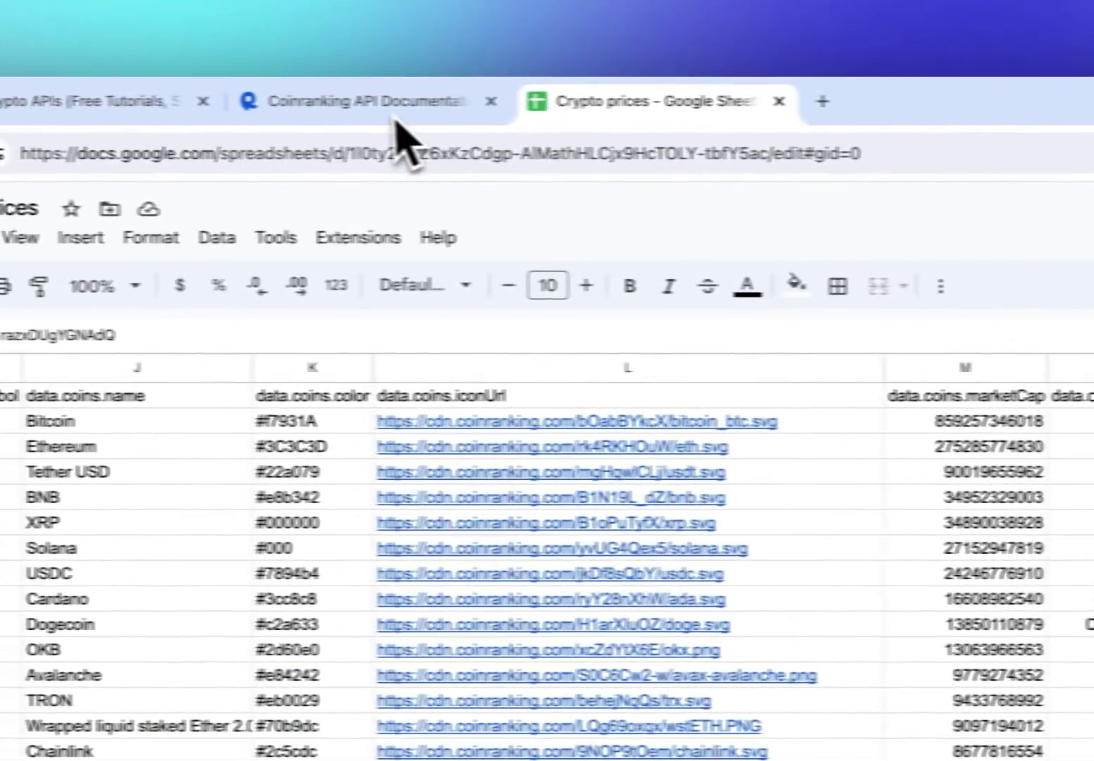
click(432, 112)
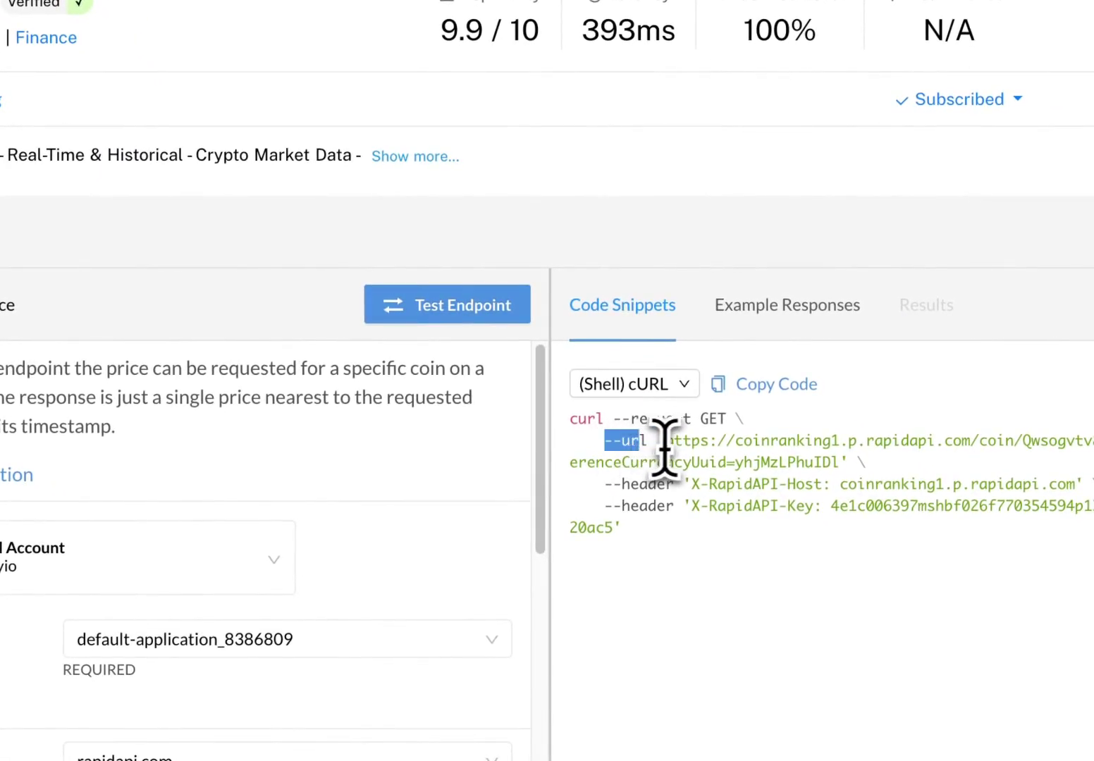
drag(713, 451, 828, 465)
key(ctrl+c)
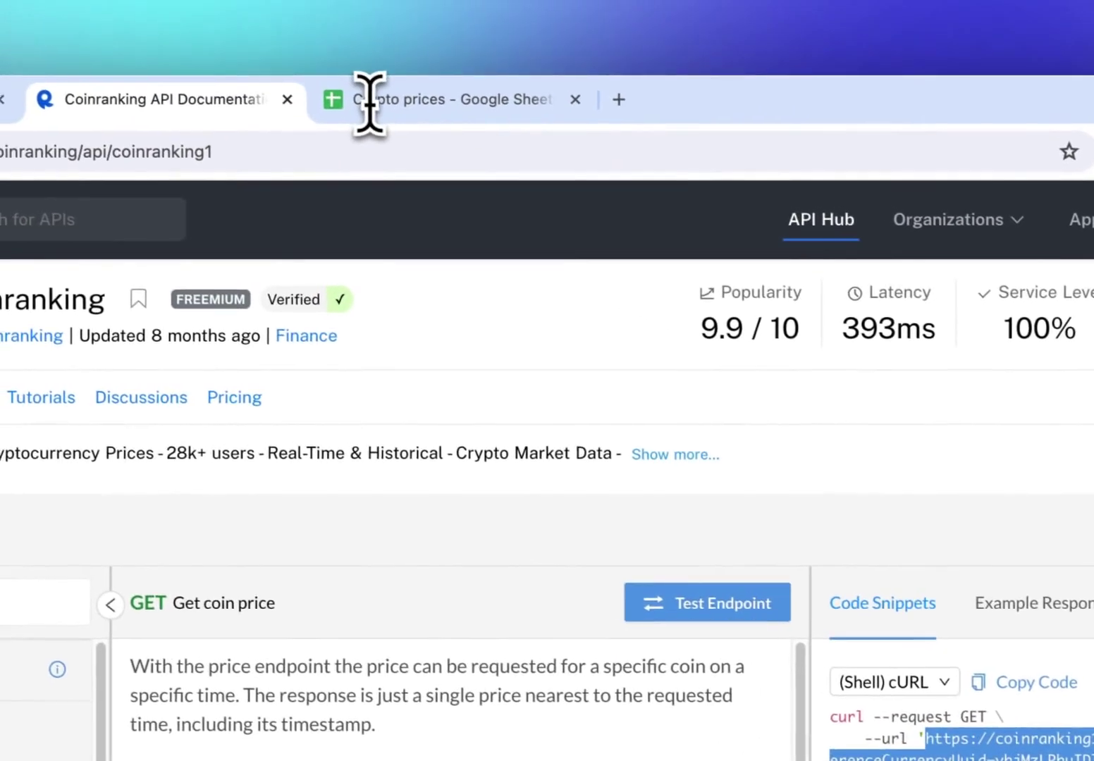
Paste the Get coin price URL into Apipheny's API URL Path.
click(373, 102)
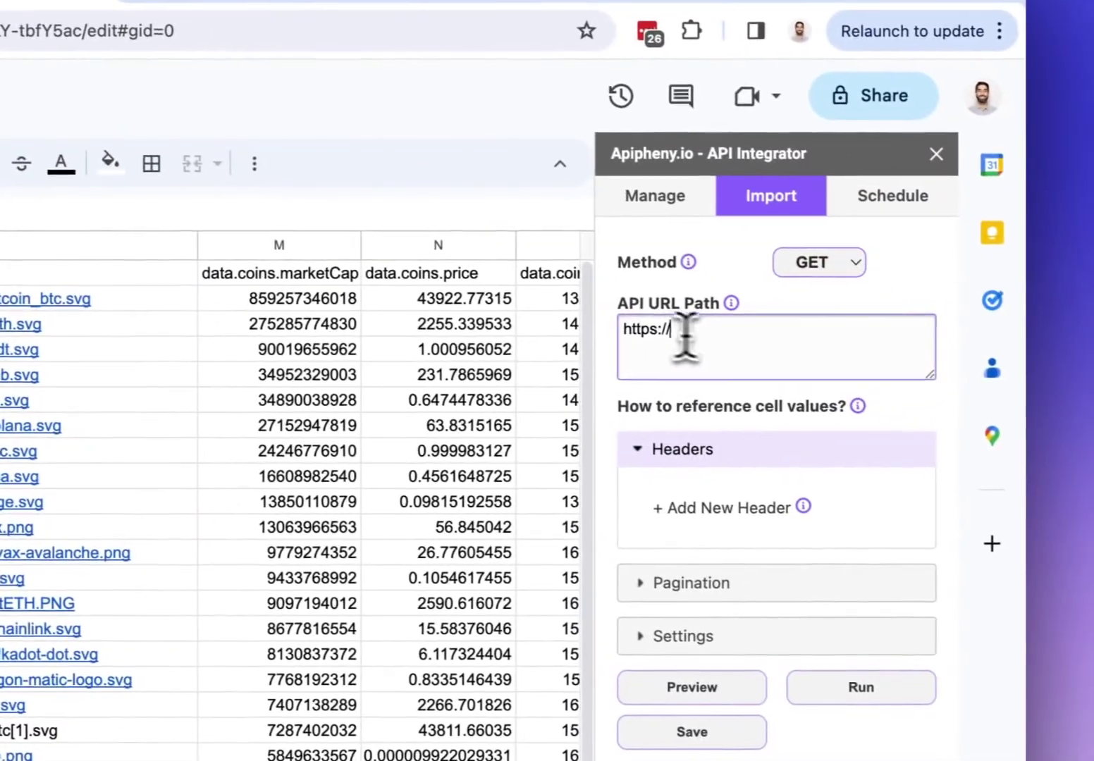
drag(764, 355, 699, 343)
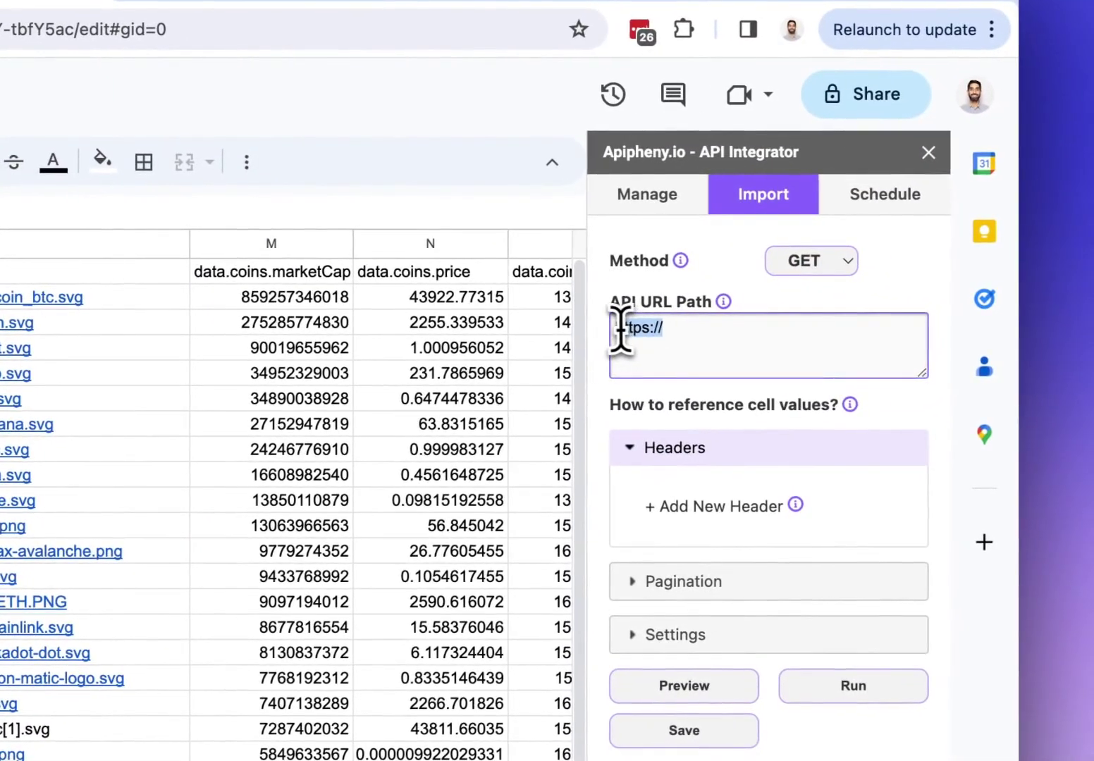
key(ctrl+v)
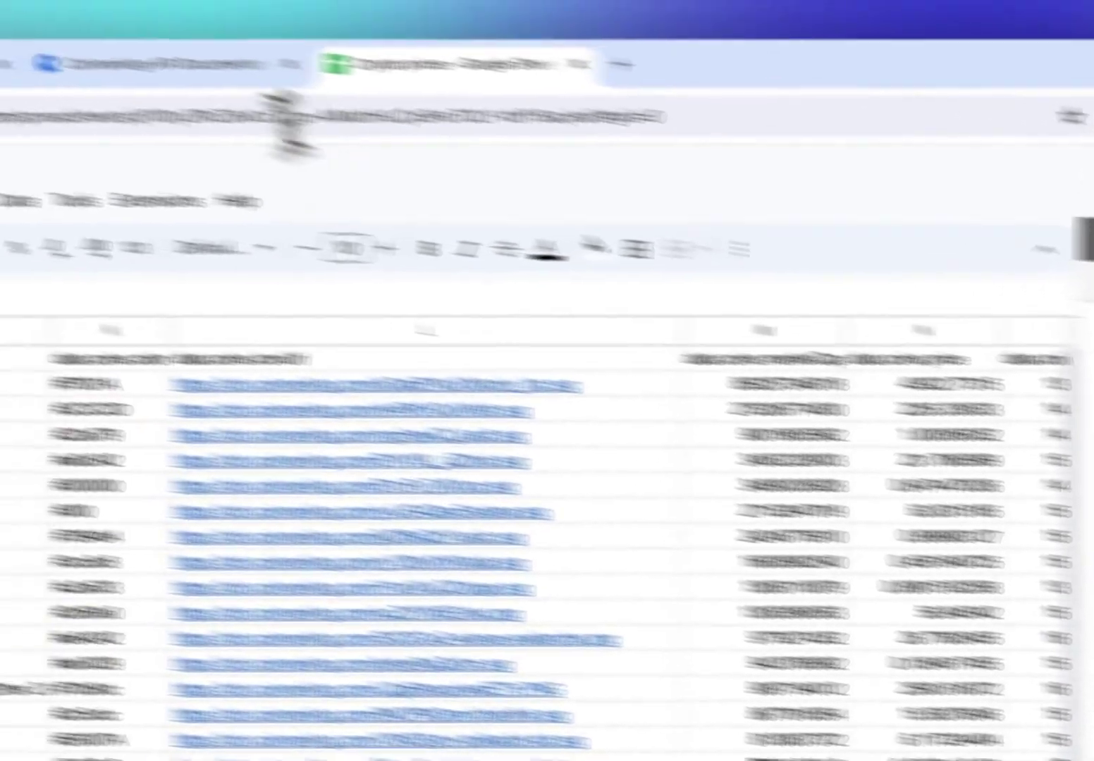
click(408, 107)
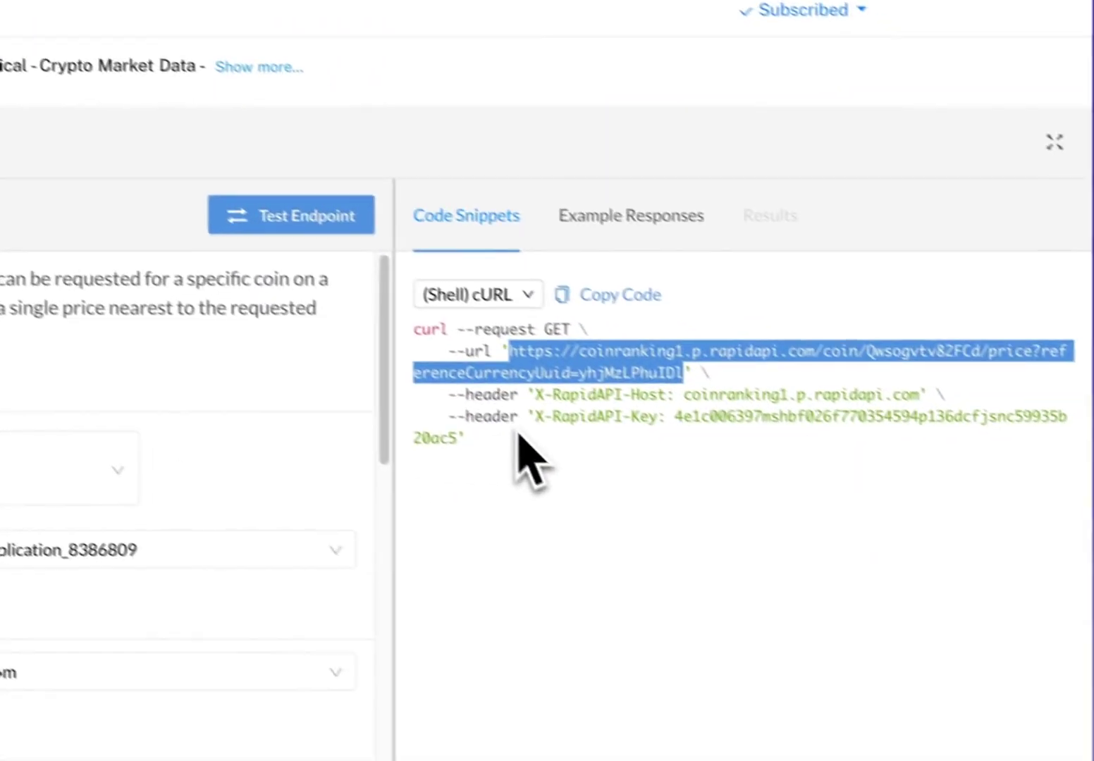
click(775, 640)
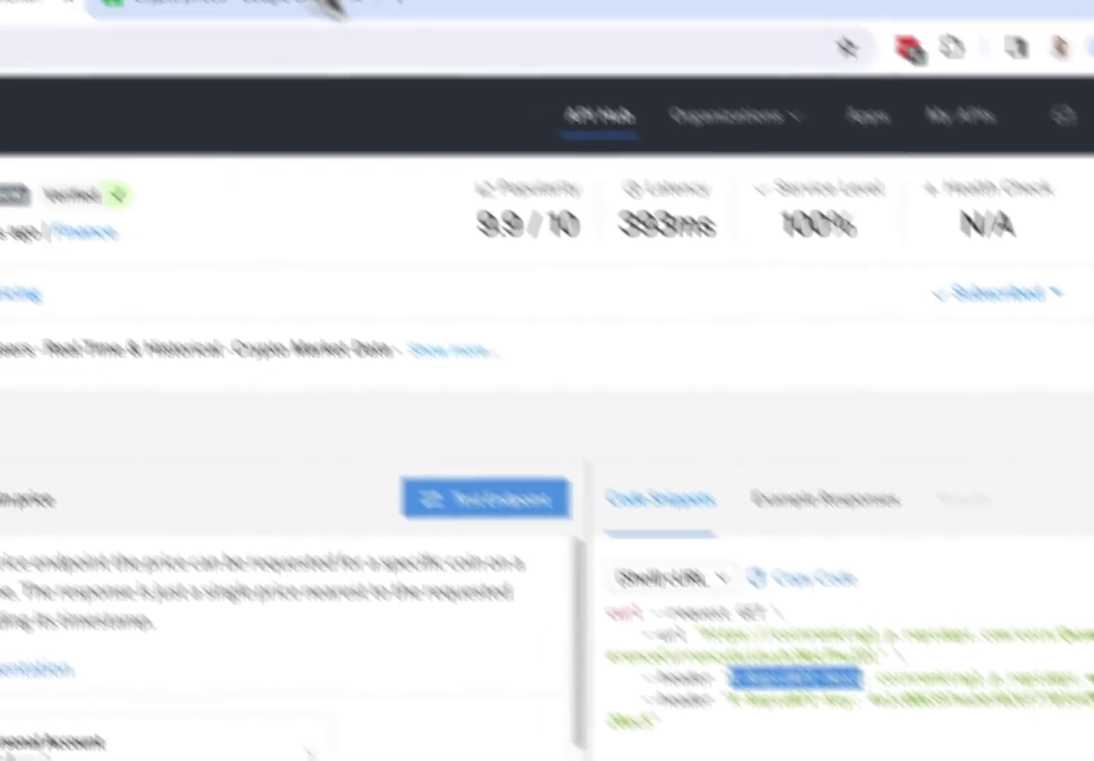
Add a header row with the Coinranking host as its X-RapidAPI-Host value.
click(335, 98)
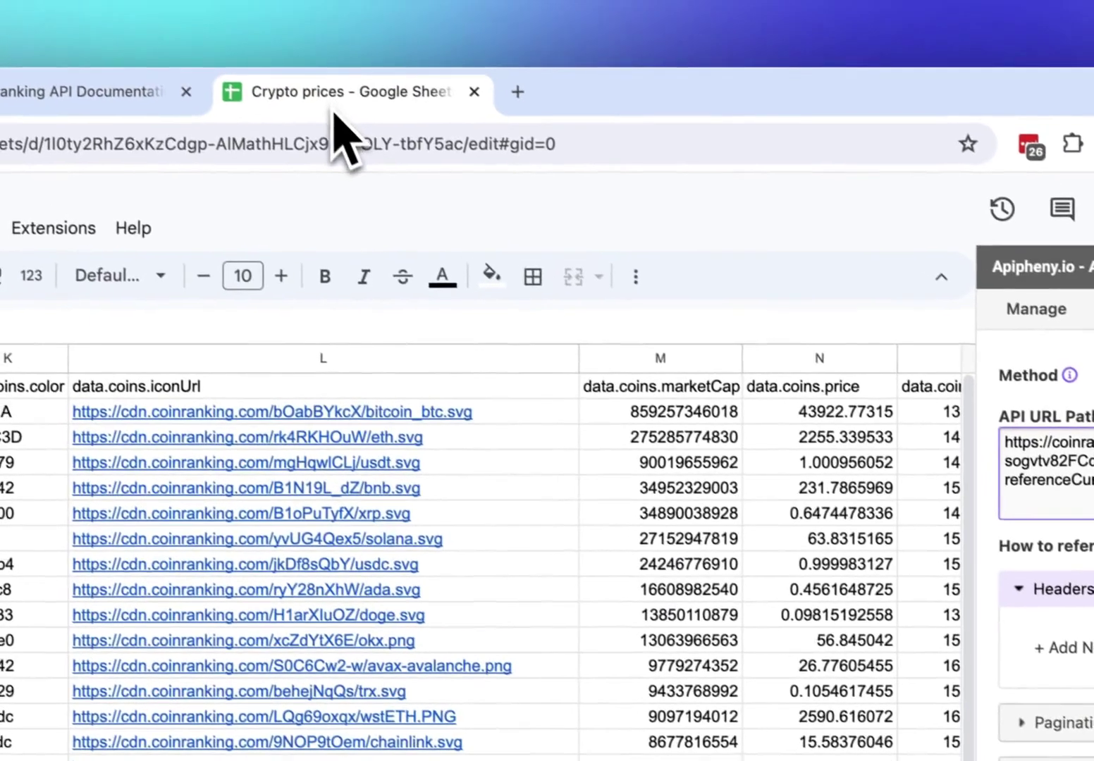
click(723, 521)
click(721, 519)
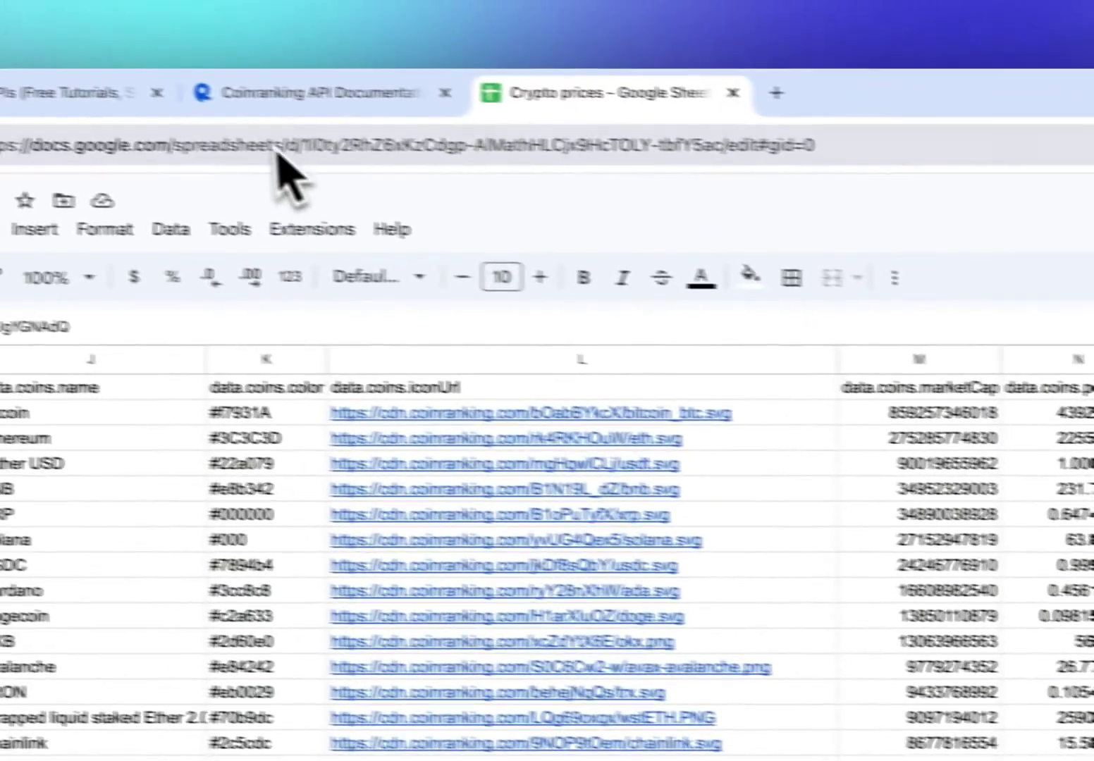
click(282, 98)
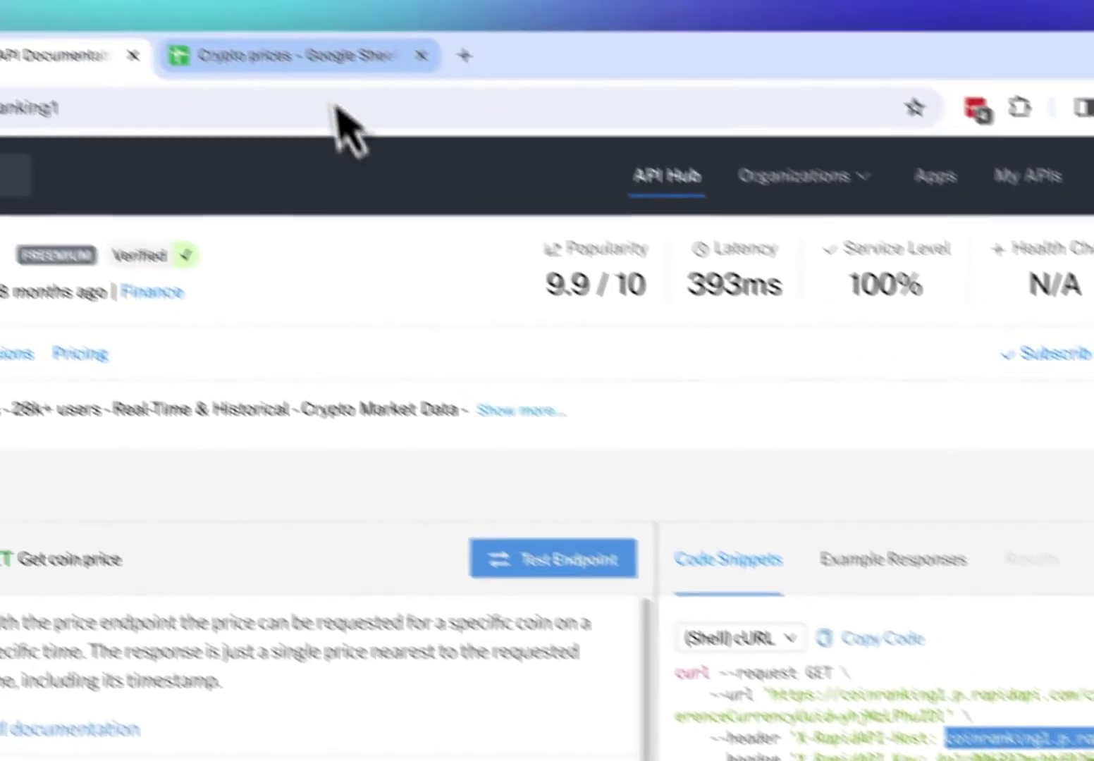
click(293, 54)
click(822, 452)
text(coinranking1.p.rapidapi.com)
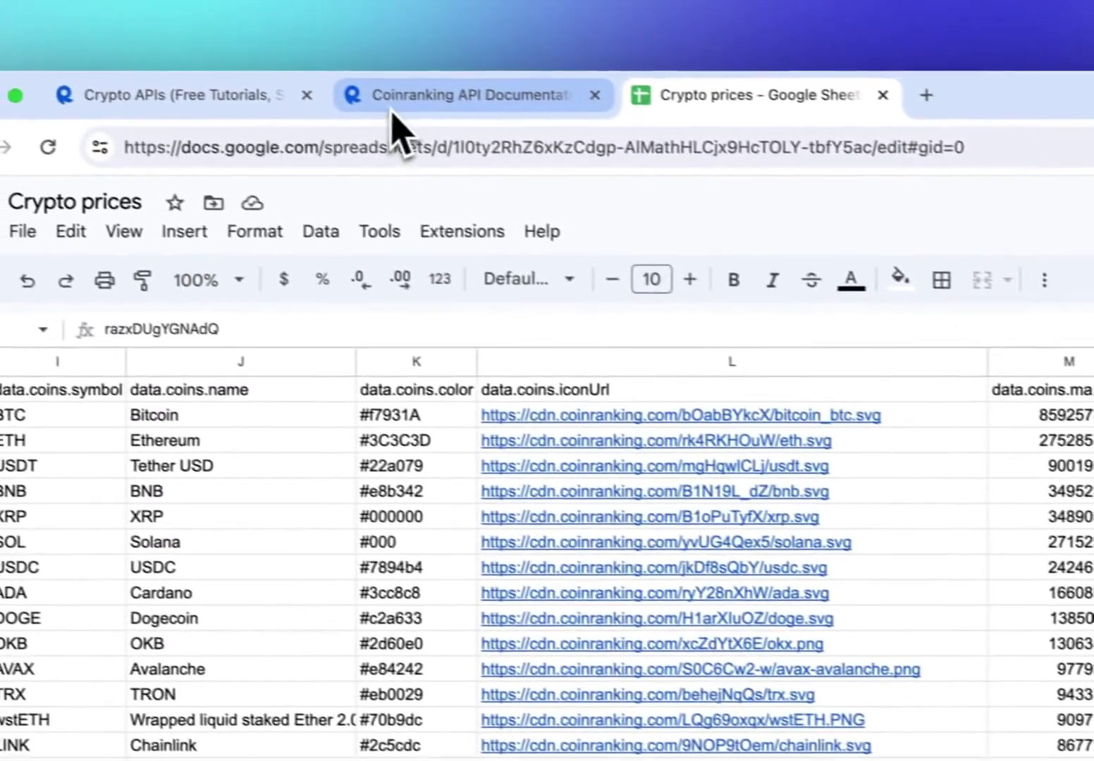
Add a second header named X-RapidAPI-Key and paste the API key as its value.
click(391, 113)
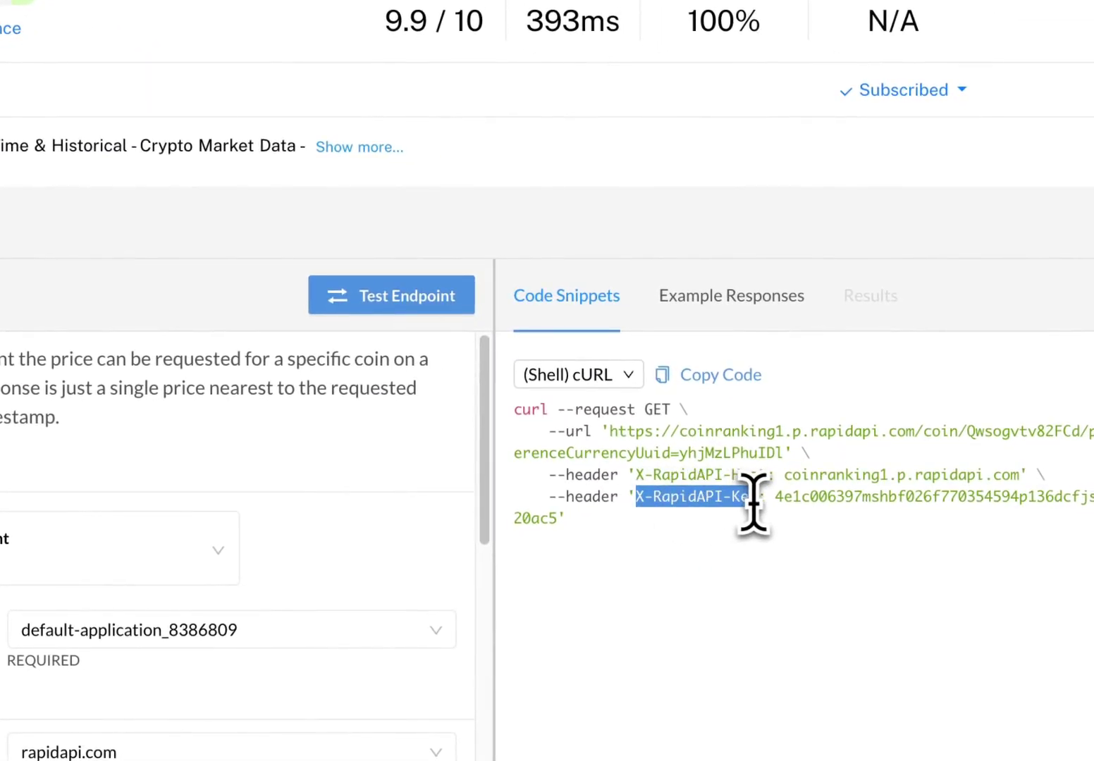
drag(753, 501, 762, 498)
key(ctrl+c)
click(305, 44)
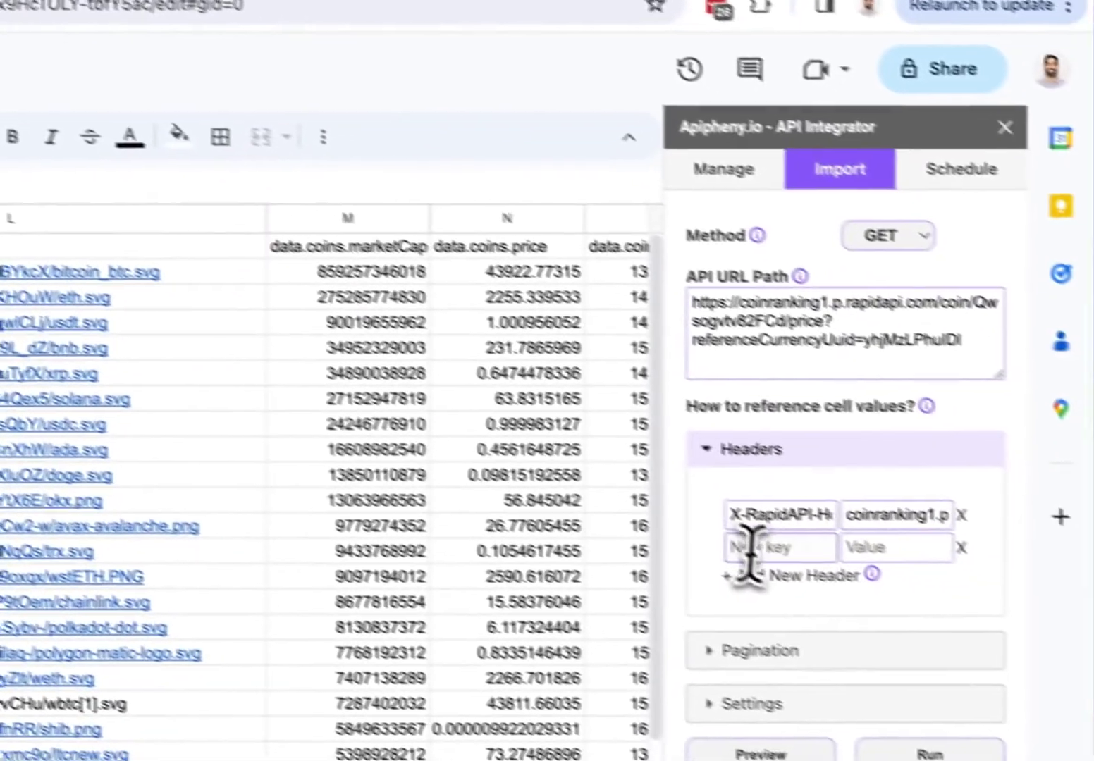
click(751, 549)
key(ctrl+v)
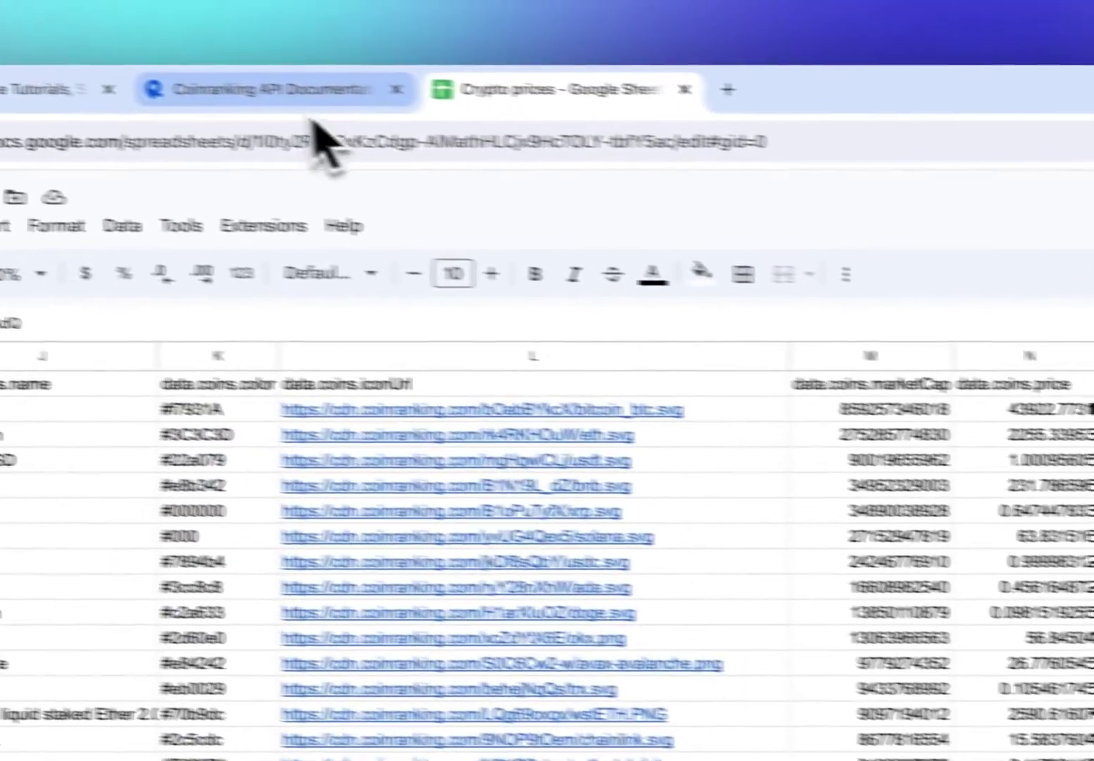
click(268, 104)
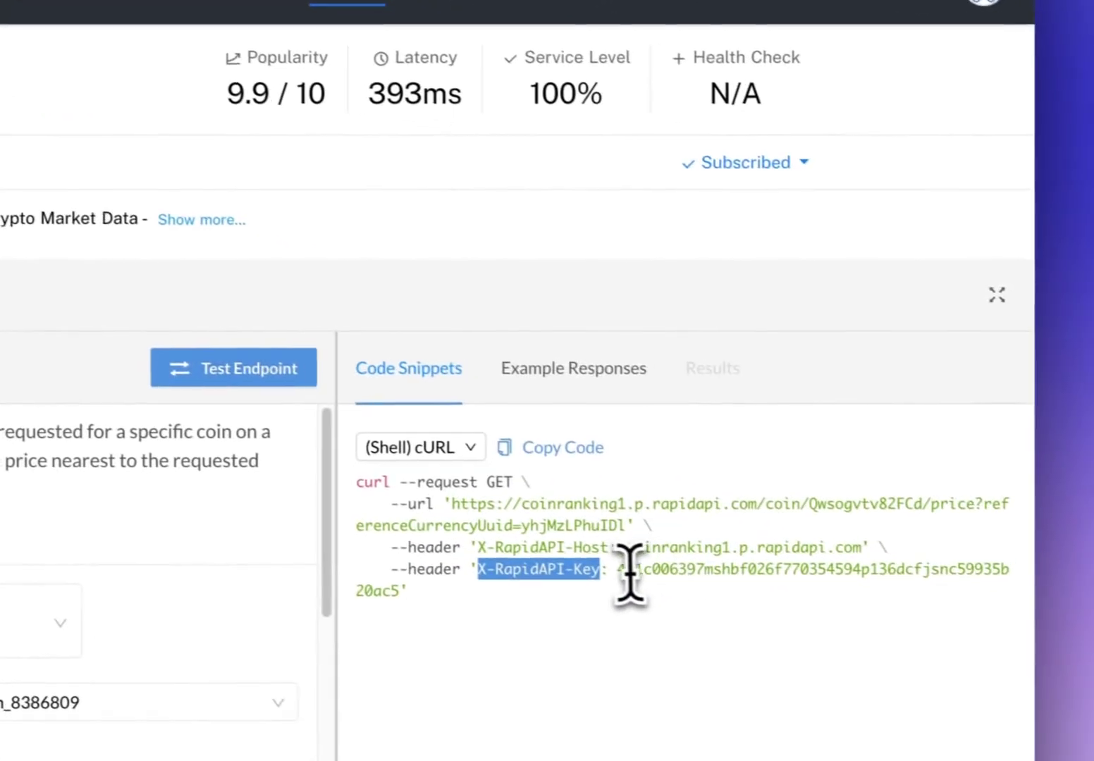
click(603, 563)
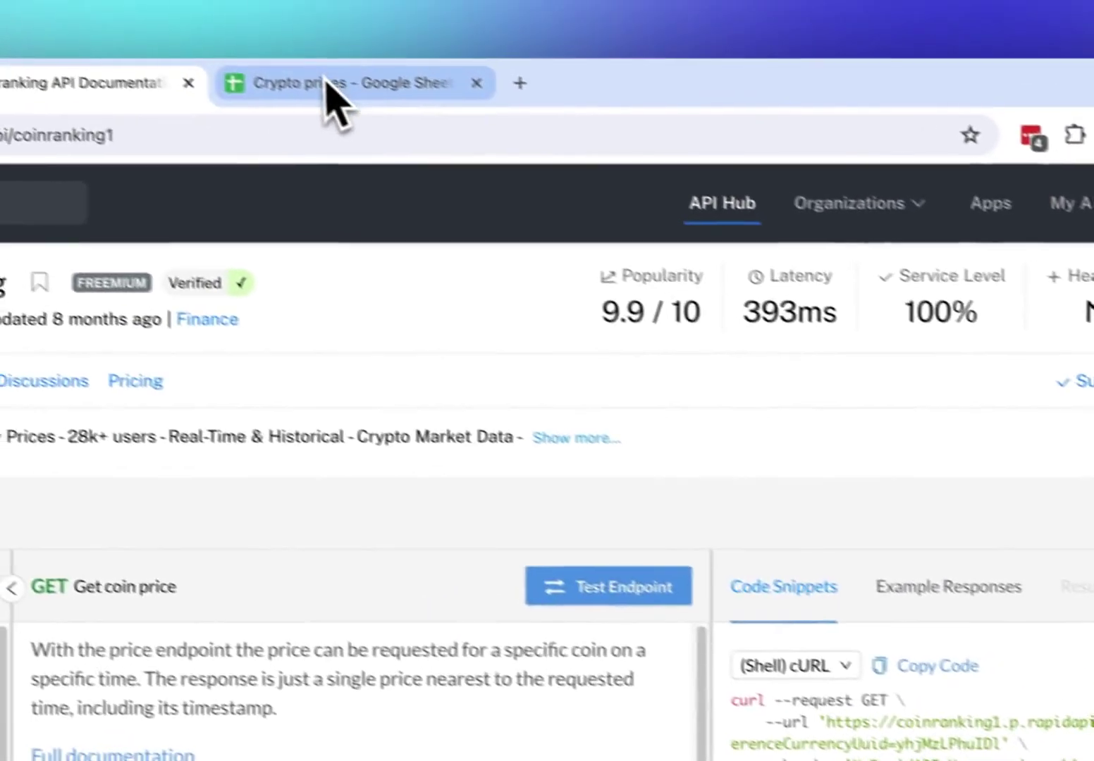
click(328, 83)
click(848, 387)
key(ctrl+v)
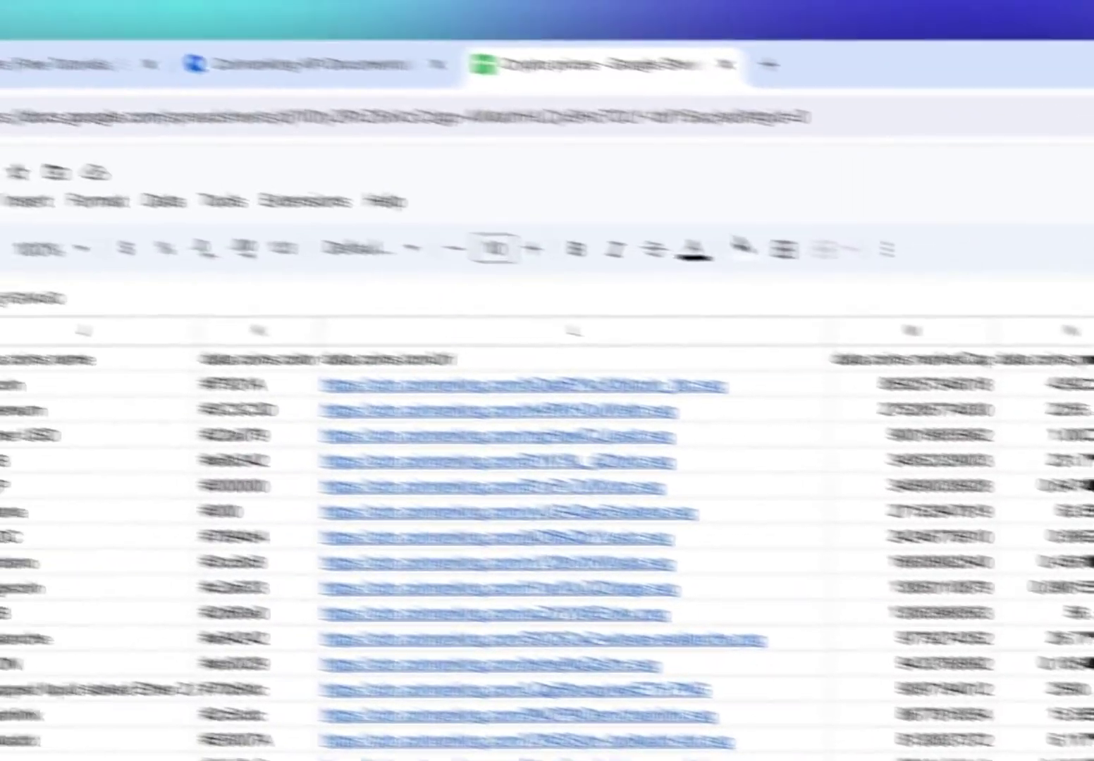
click(292, 61)
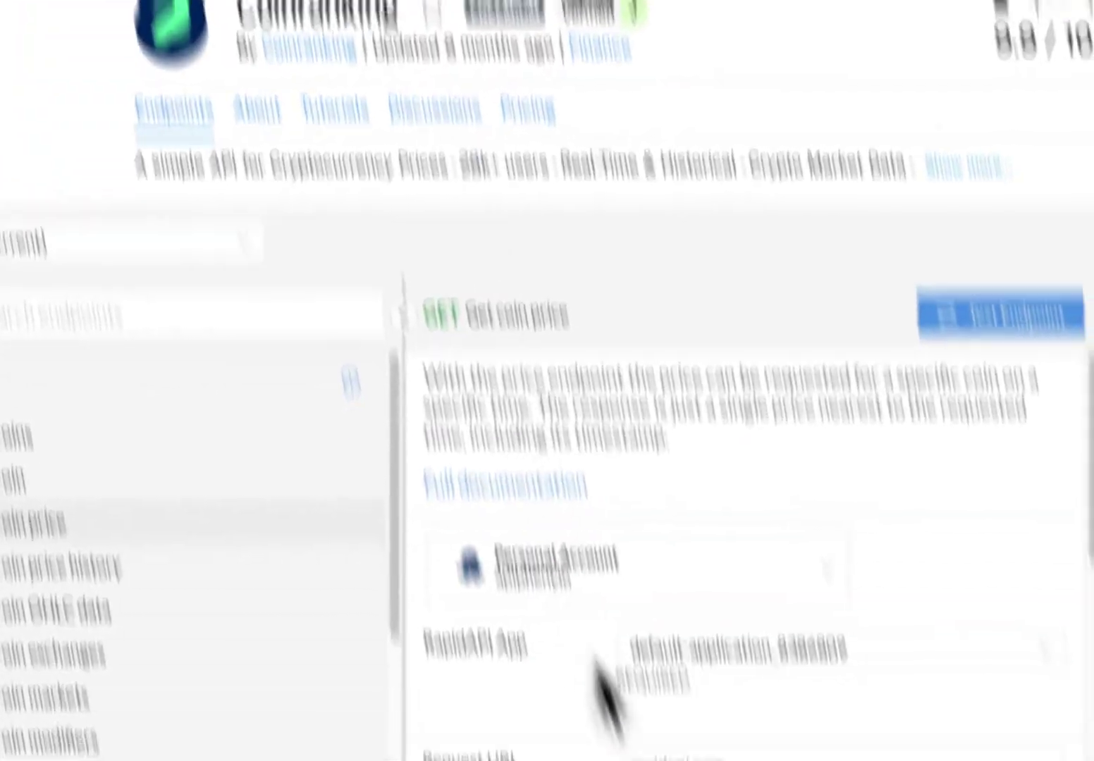
Review the coin uuid and empty the referenceCurrencyUuid parameter.
scroll(488, 402, down, 8)
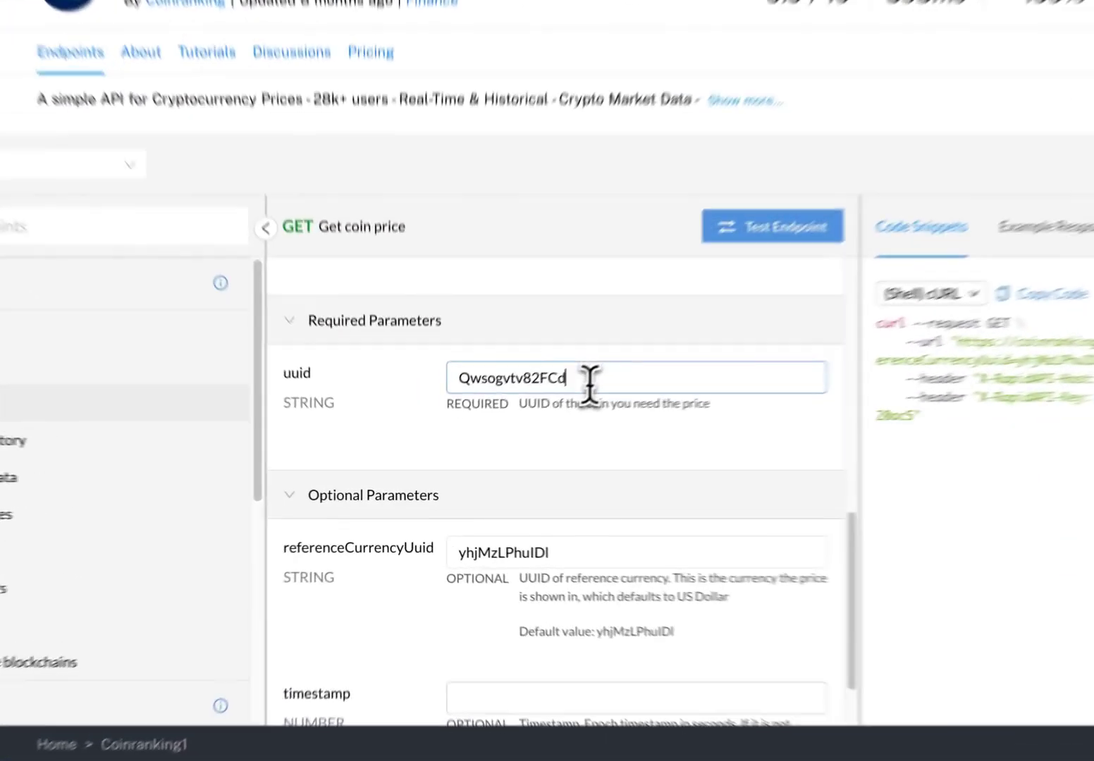
drag(497, 429, 447, 429)
drag(498, 359, 473, 360)
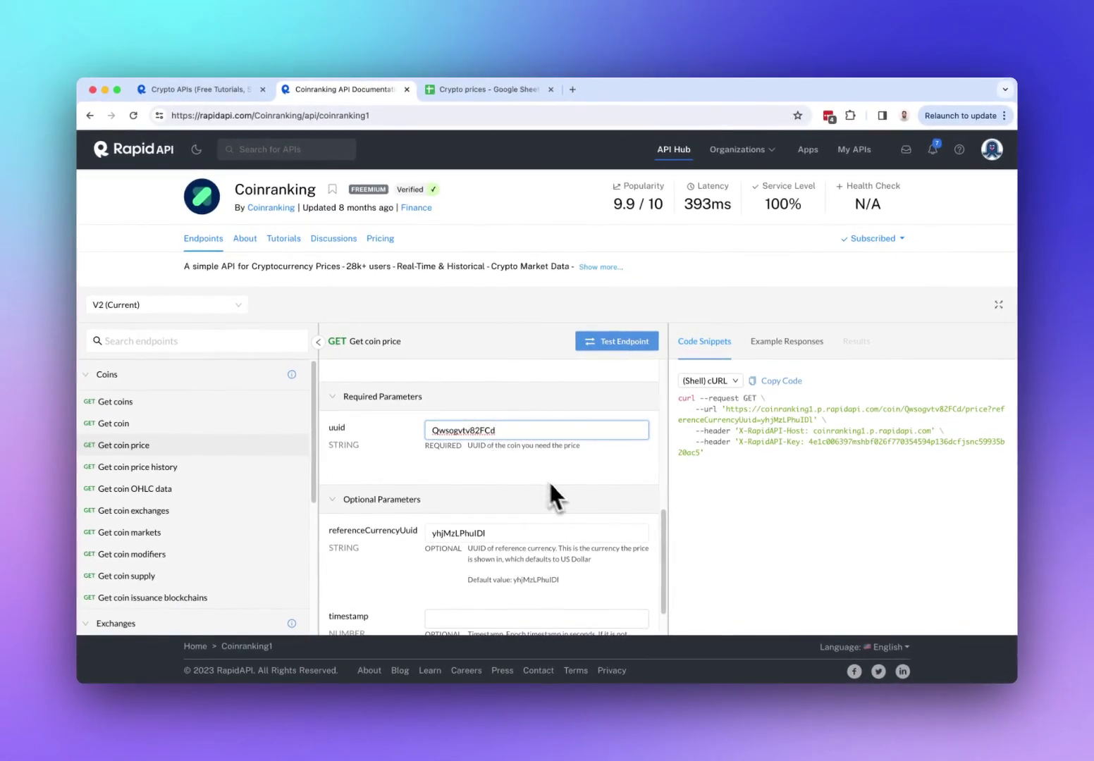
scroll(547, 485, down, 2)
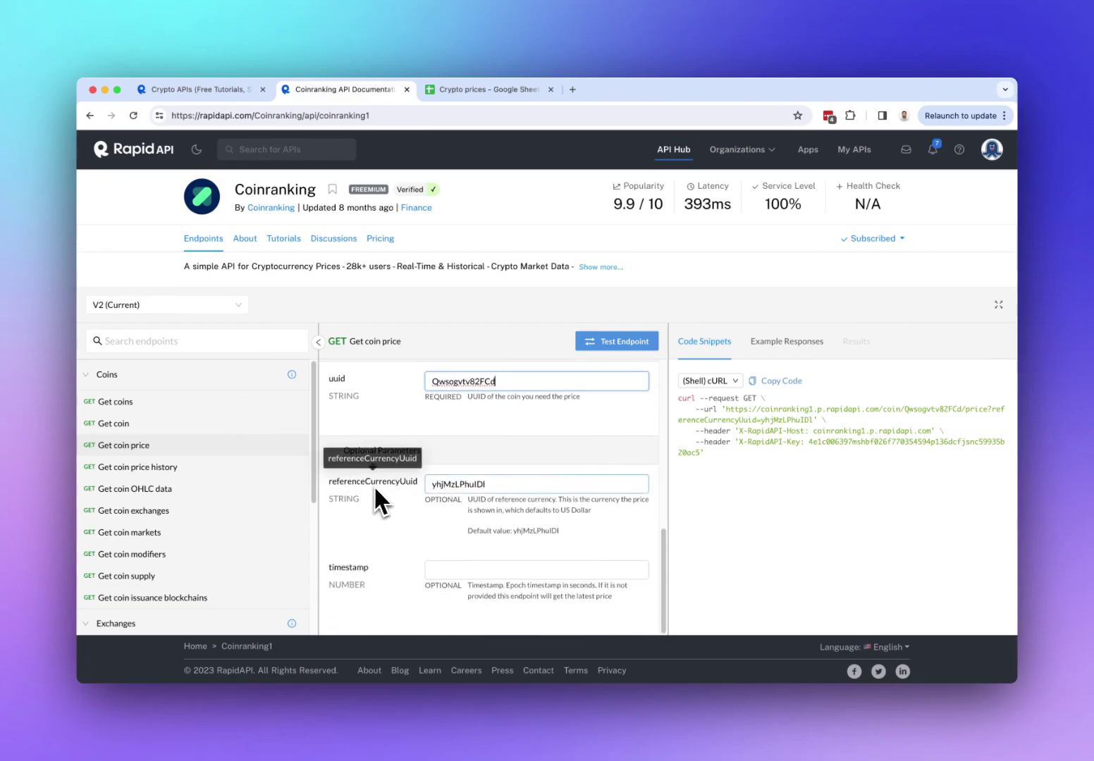
click(430, 485)
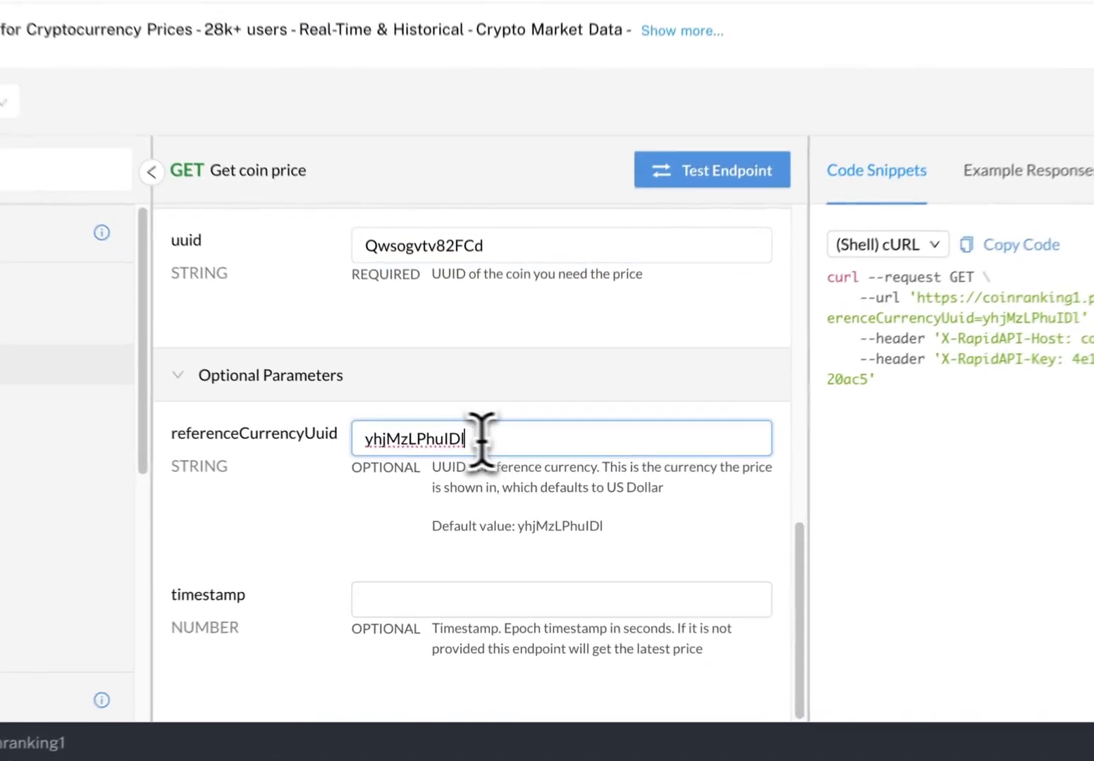
double_click(430, 485)
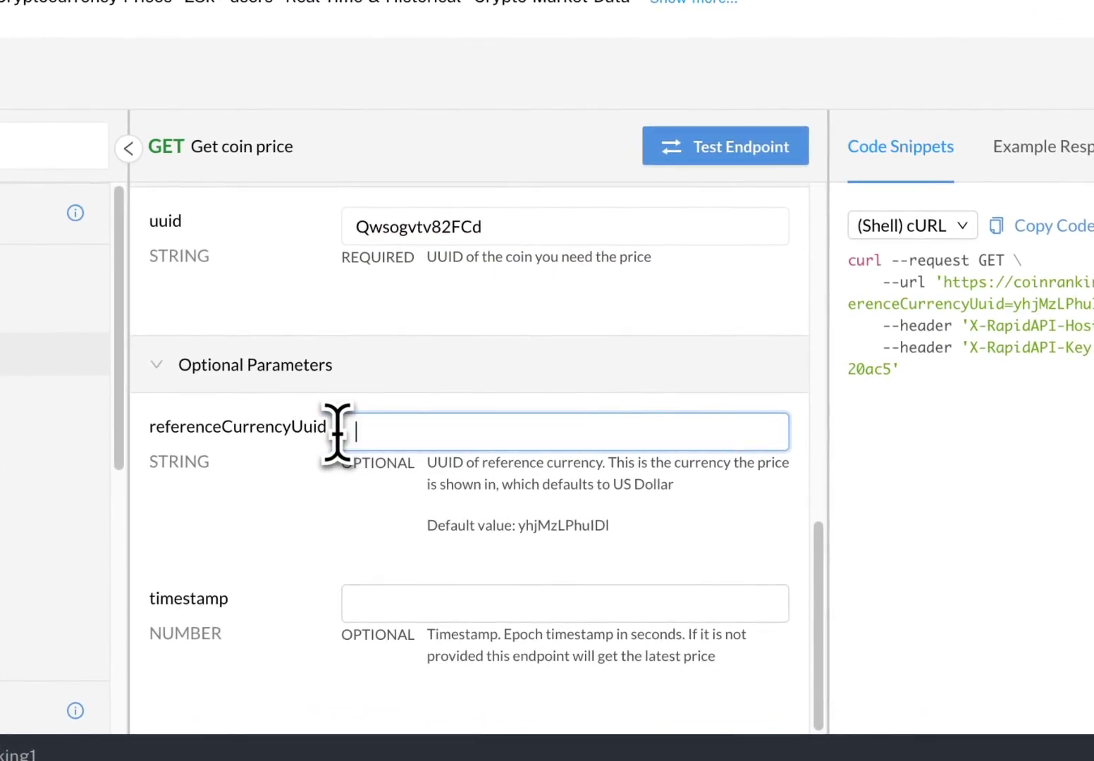
Select the snippet URL now ending at /price and go back to the spreadsheet.
drag(1004, 304, 1013, 305)
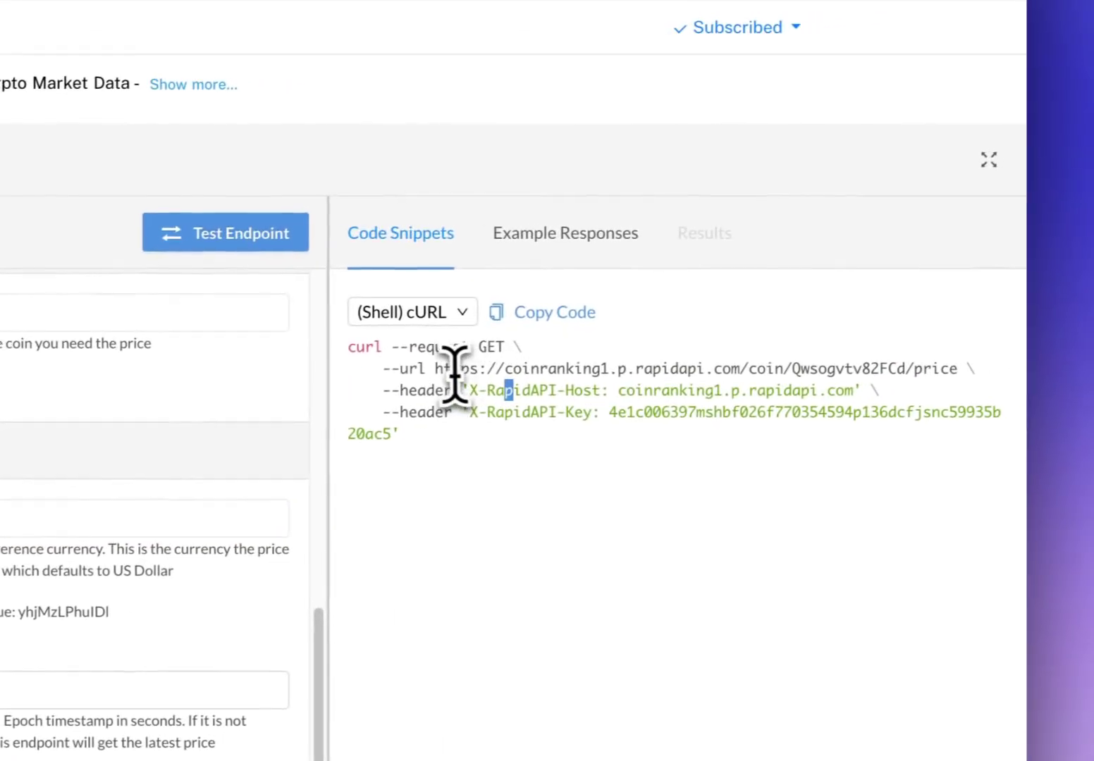
drag(710, 373, 948, 374)
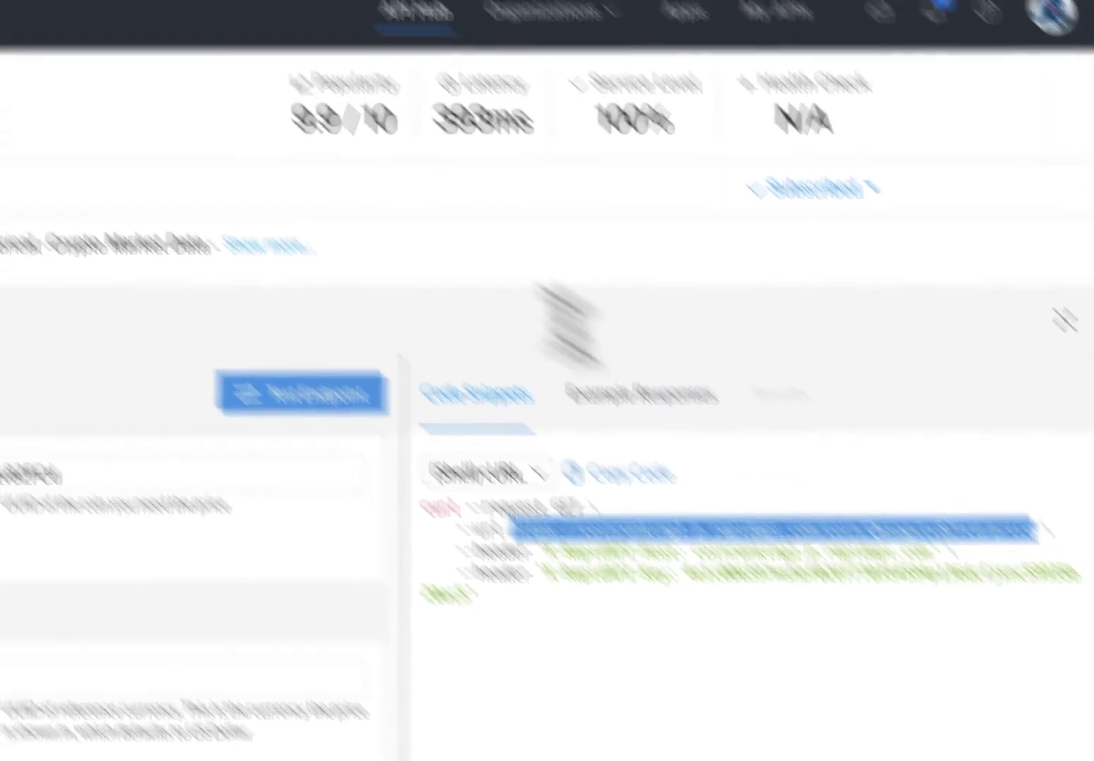
click(373, 78)
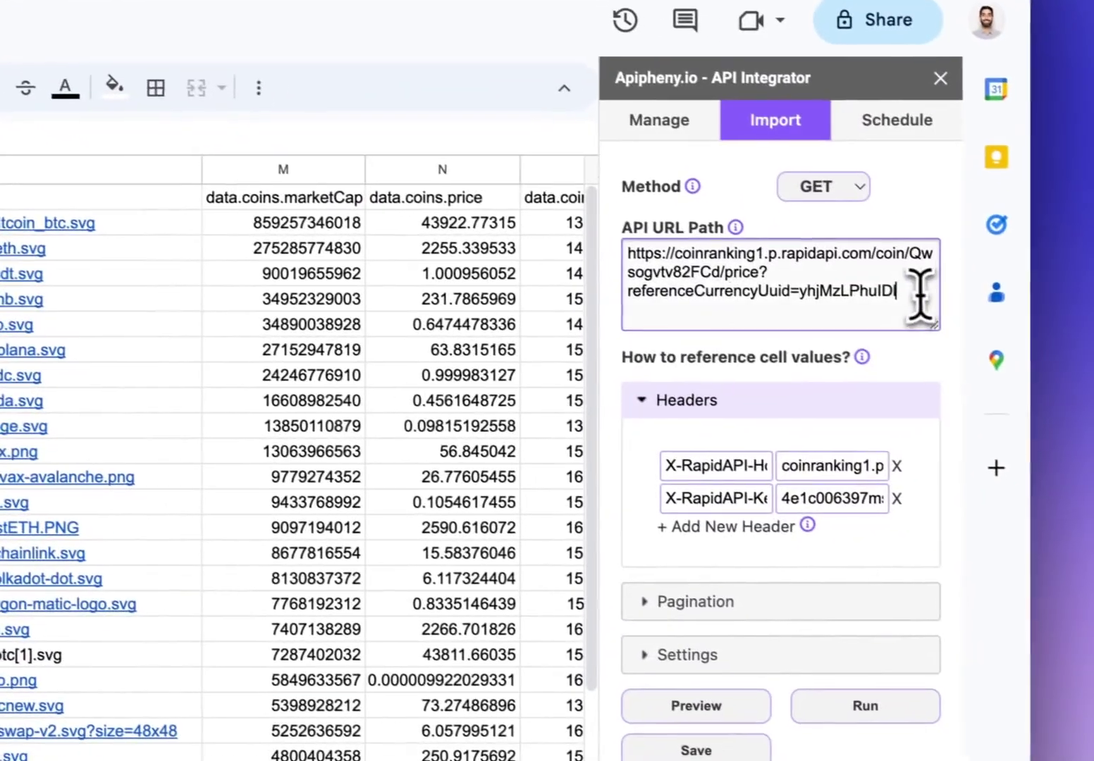
Replace the API URL with the /price endpoint, add Sheet3, and run the import there.
drag(919, 295, 619, 249)
key(ctrl+v)
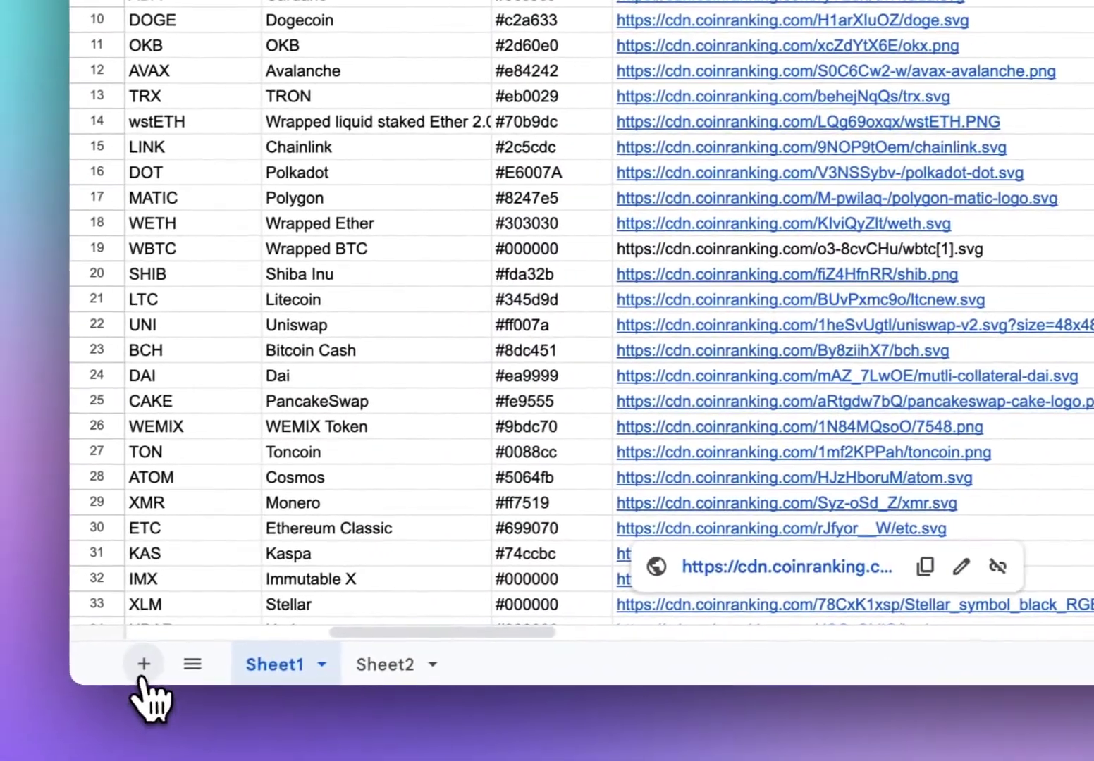
click(143, 666)
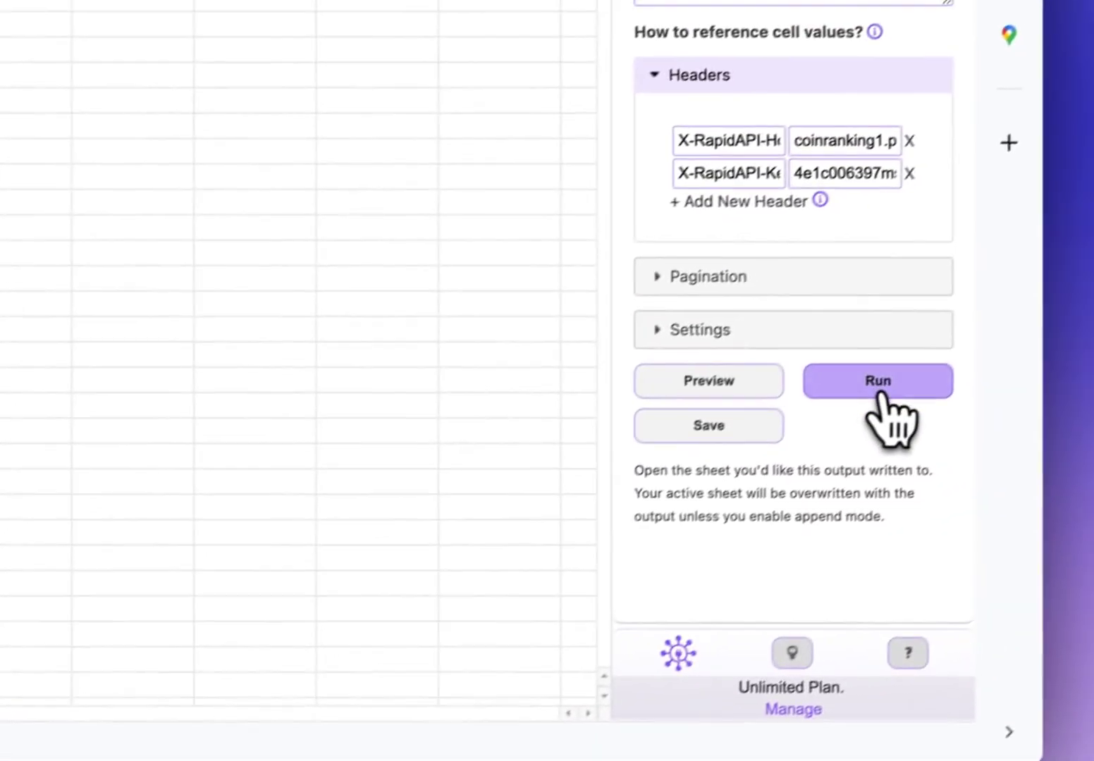
click(856, 402)
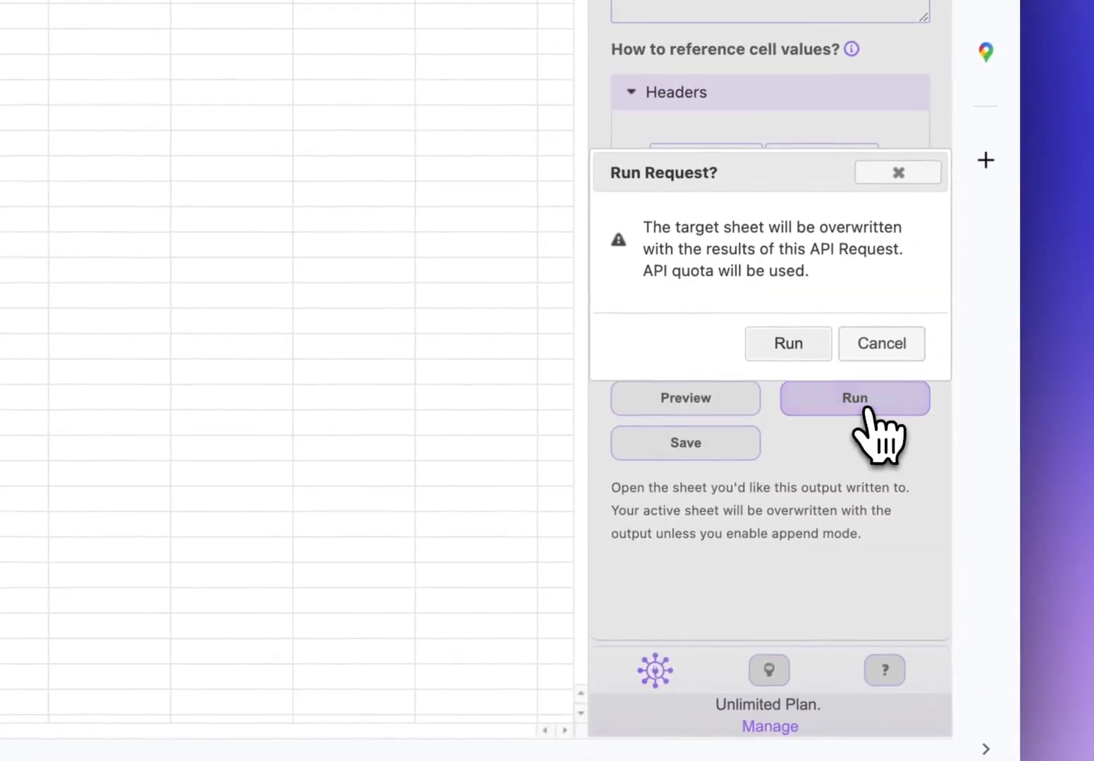
click(809, 358)
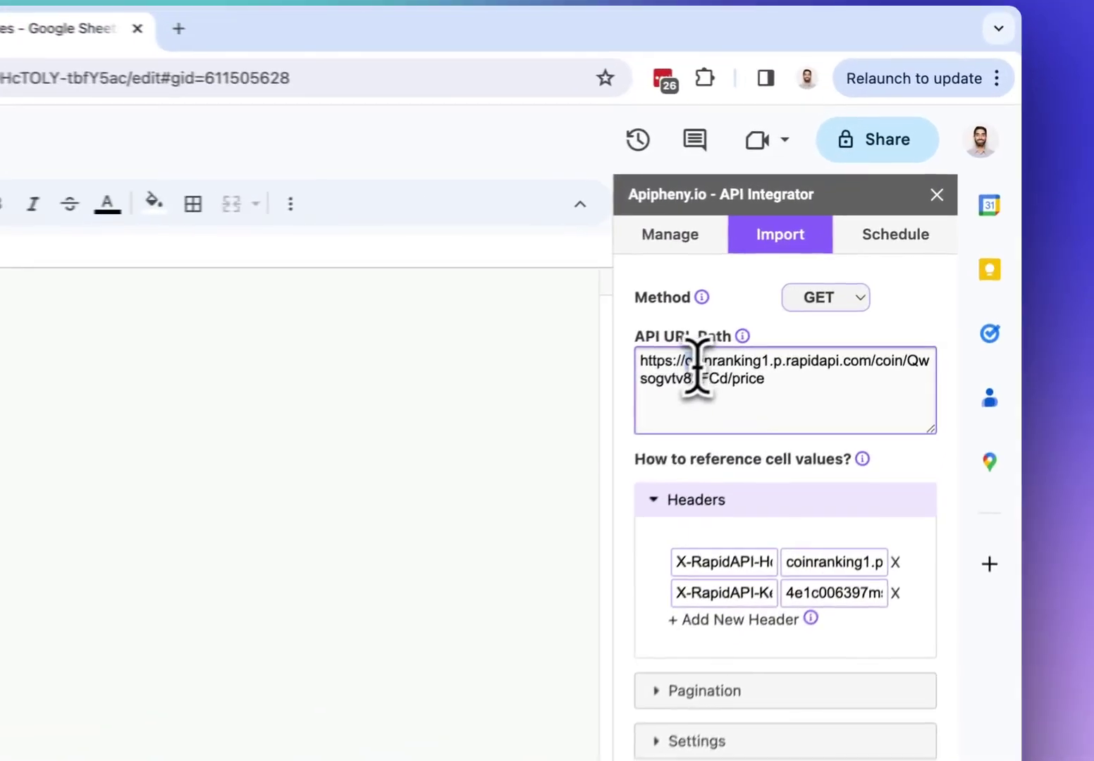
Check the 43783.81363 price in B2 and point out the host and coin ID in the URL.
drag(845, 269, 879, 268)
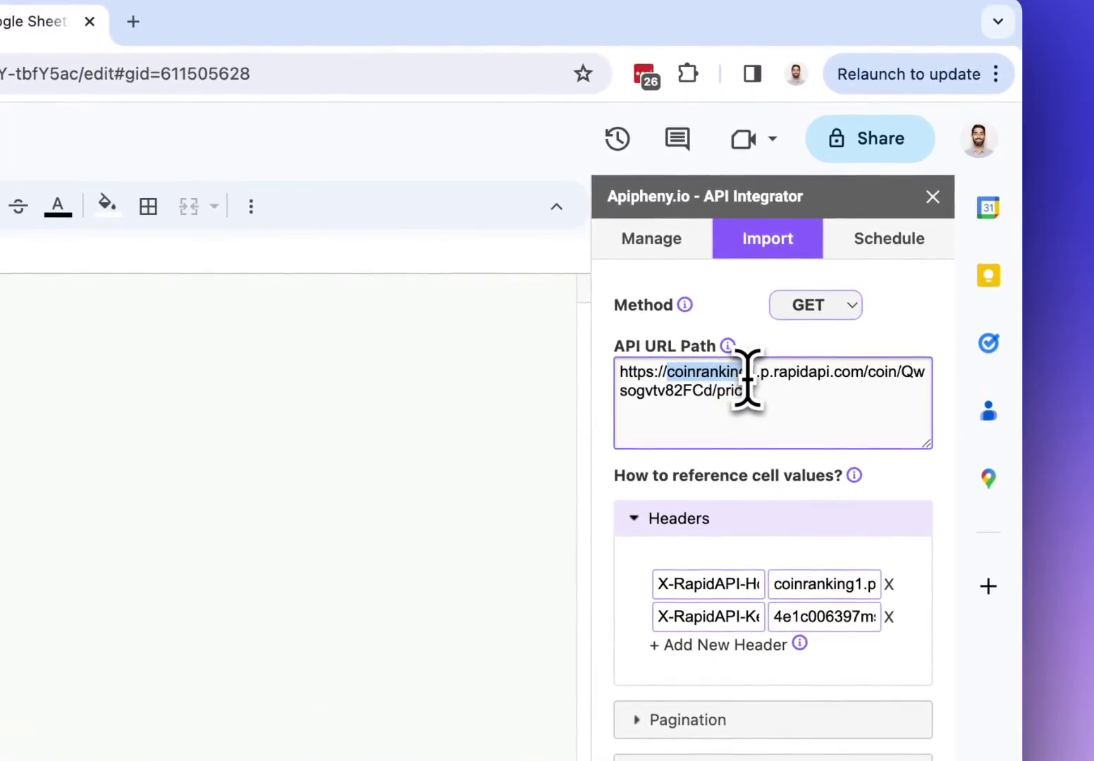
click(244, 374)
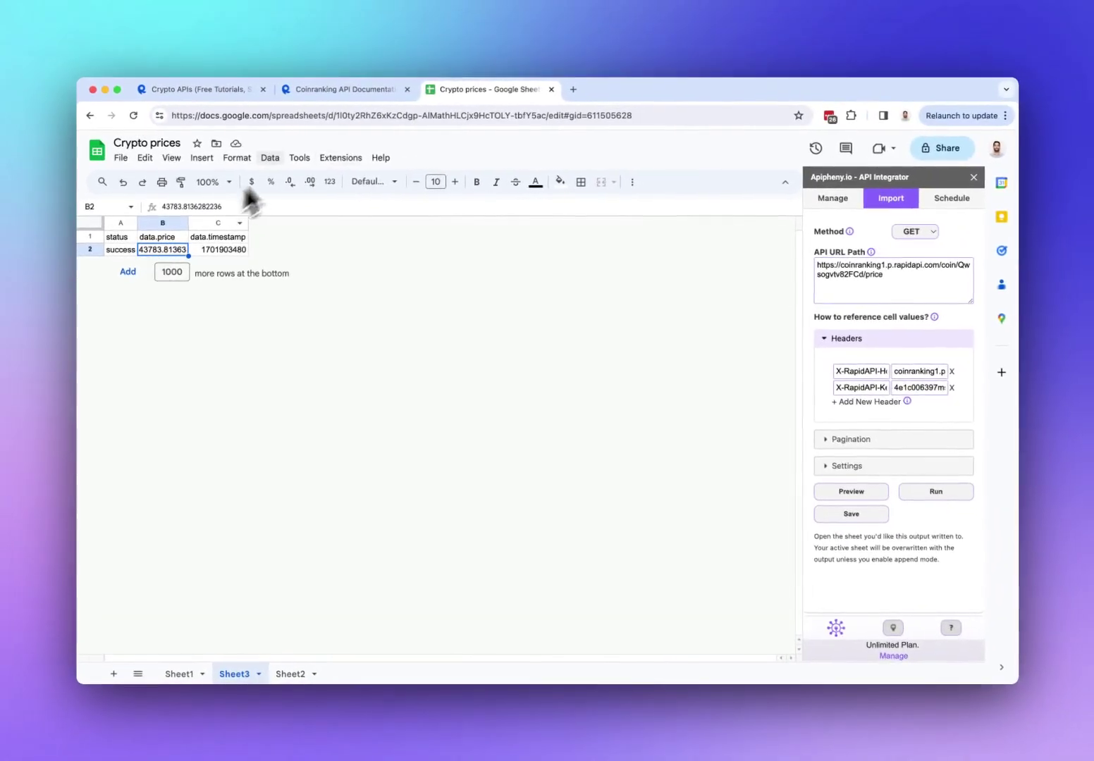
click(852, 273)
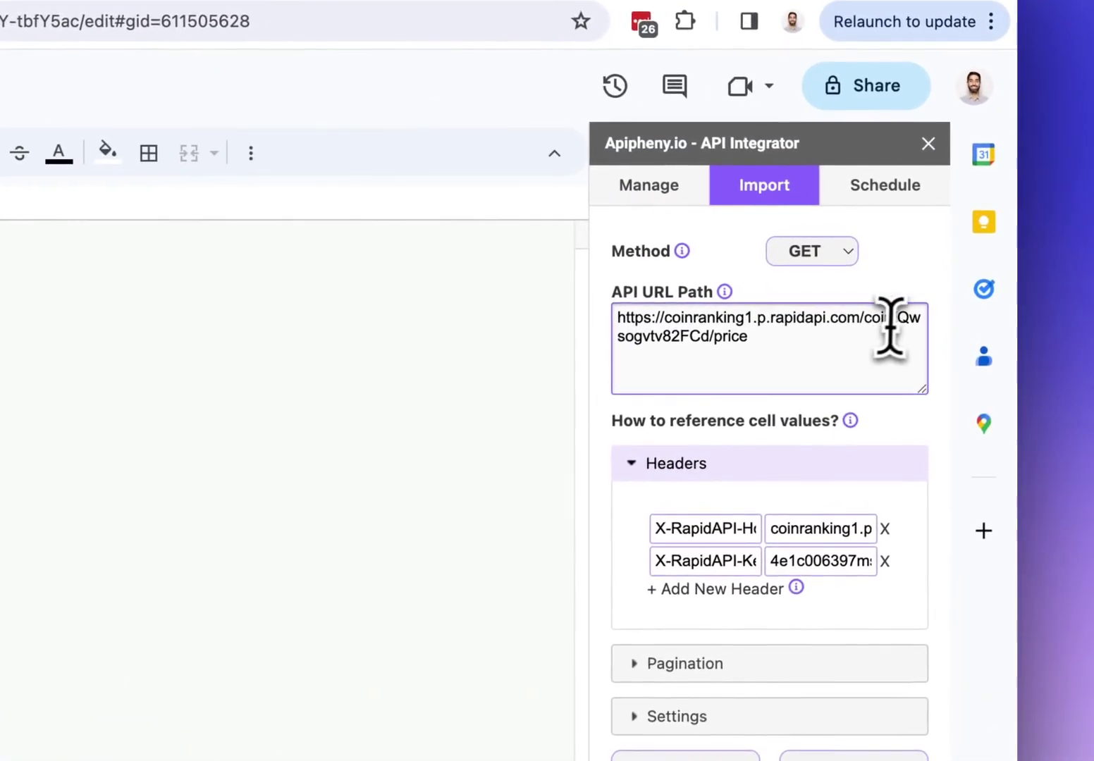
double_click(895, 319)
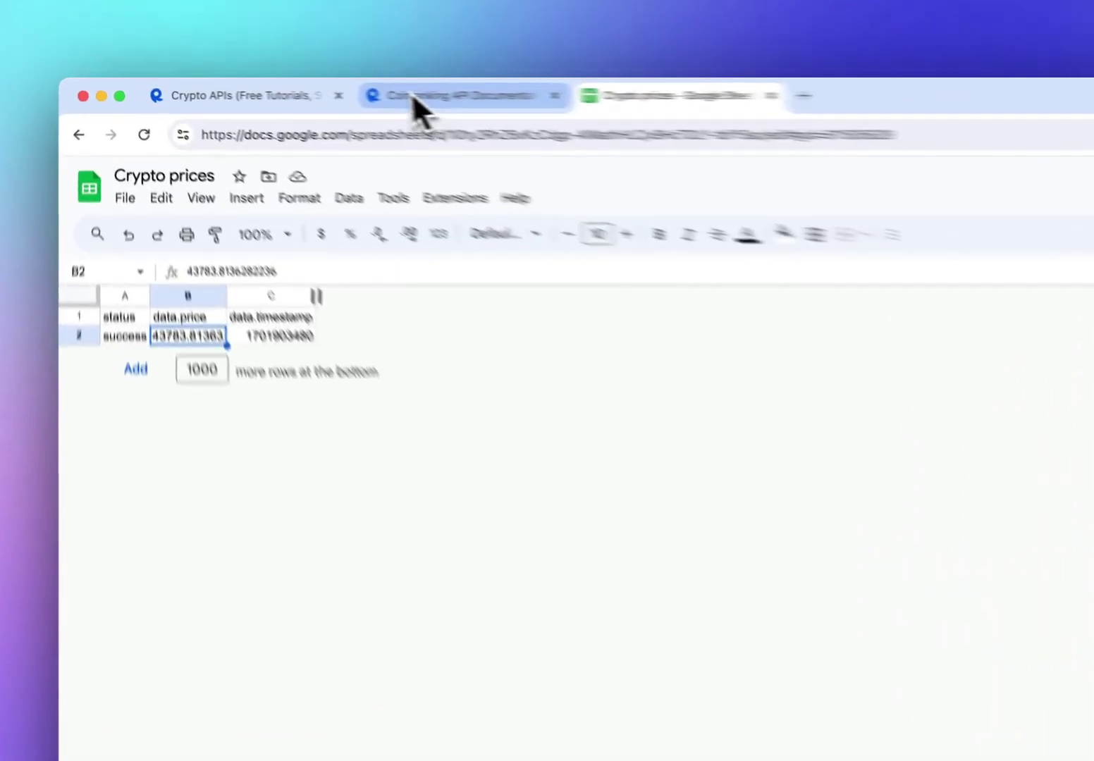
Select the full request URL of Coinranking's Get coins endpoint from its cURL snippet.
click(317, 90)
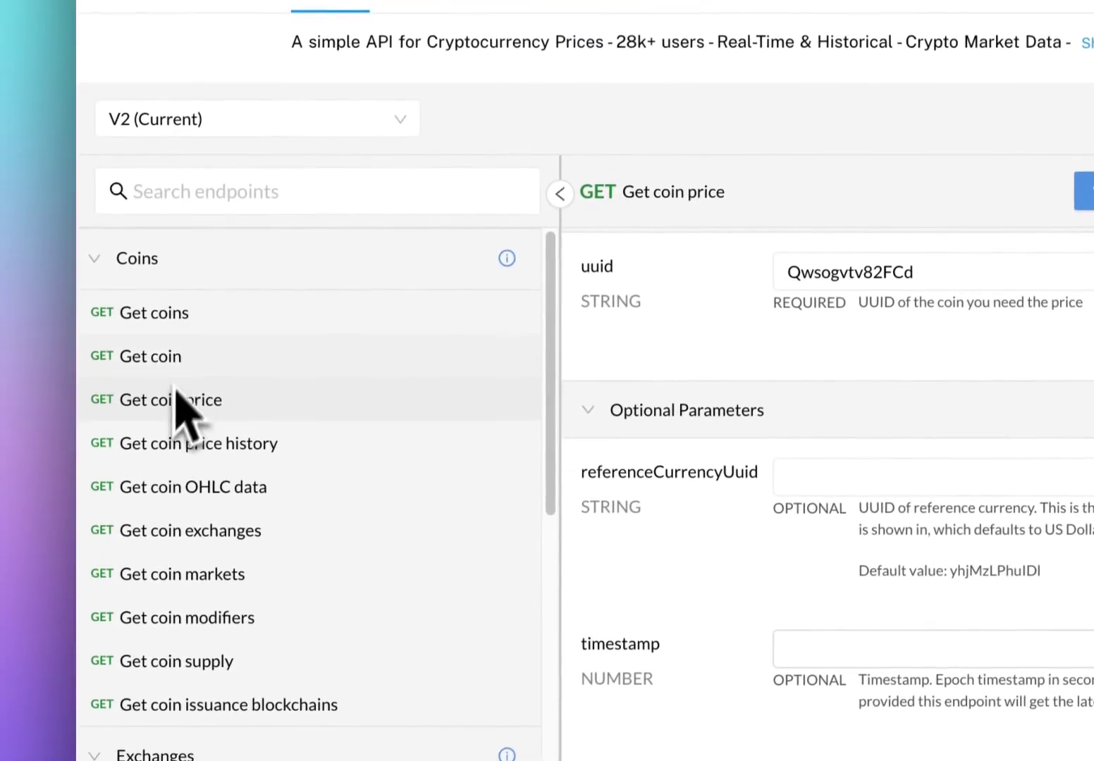
click(151, 636)
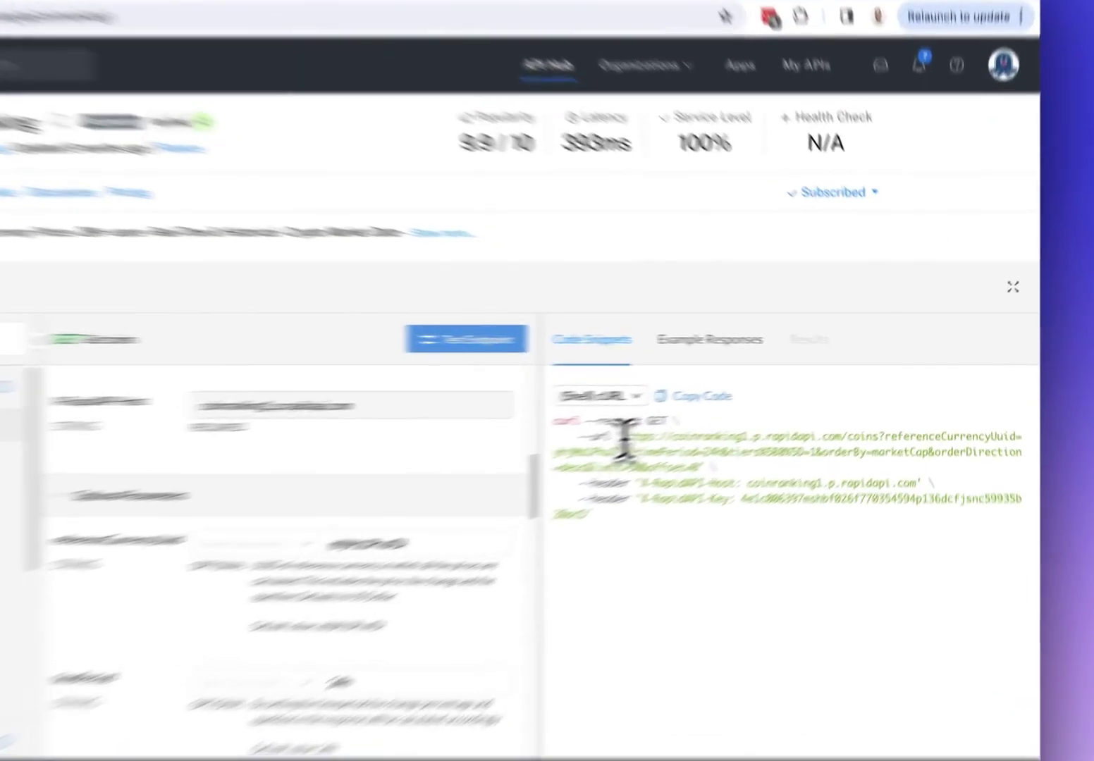
drag(728, 408, 777, 432)
key(ctrl+c)
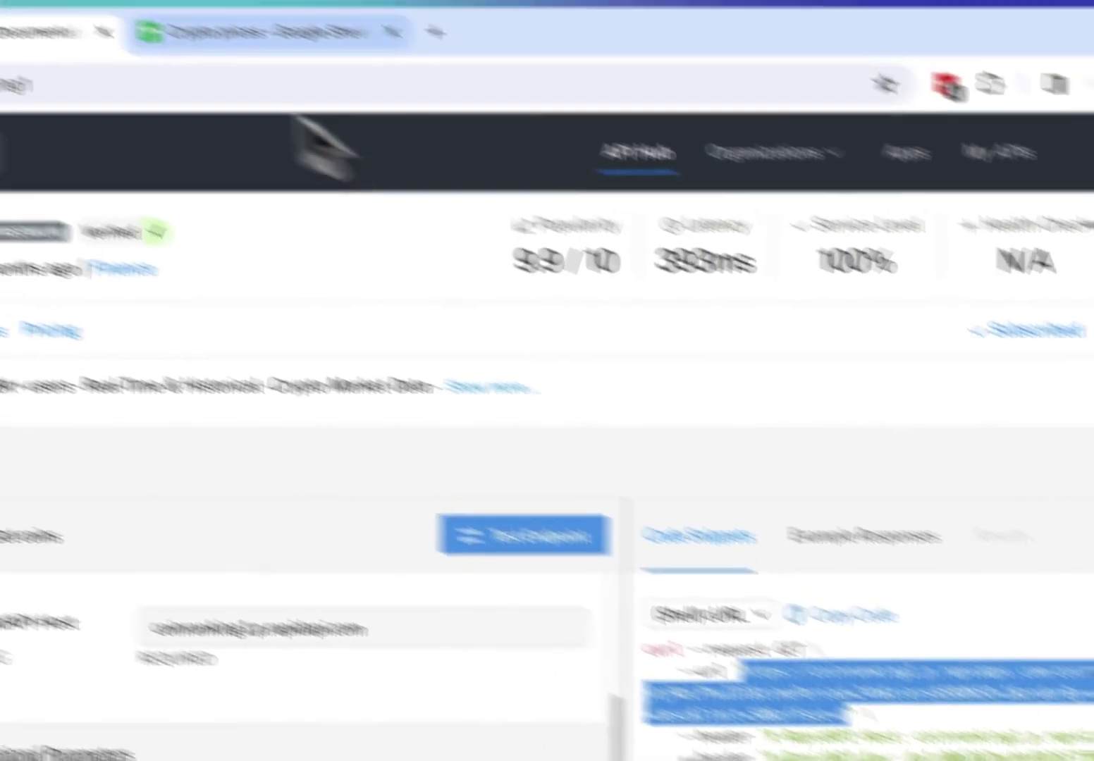
click(183, 32)
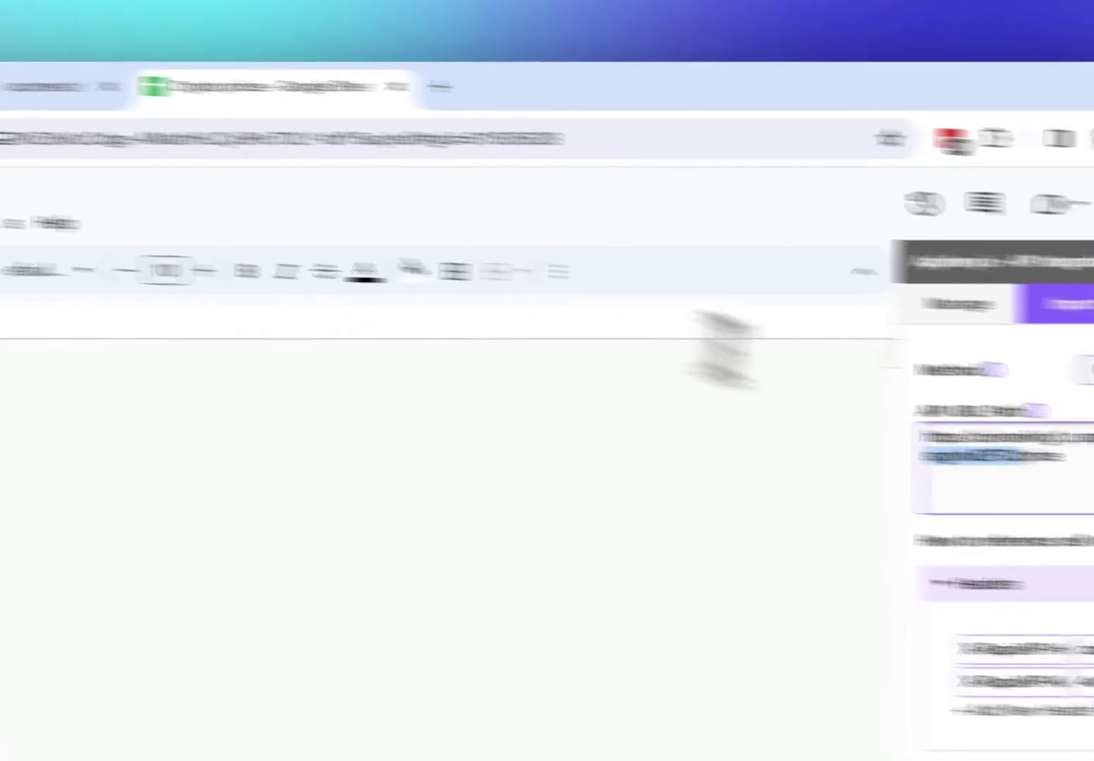
Replace Apipheny's API URL Path with the /coins URL and run the import into Sheet4.
key(ctrl+a)
key(ctrl+v)
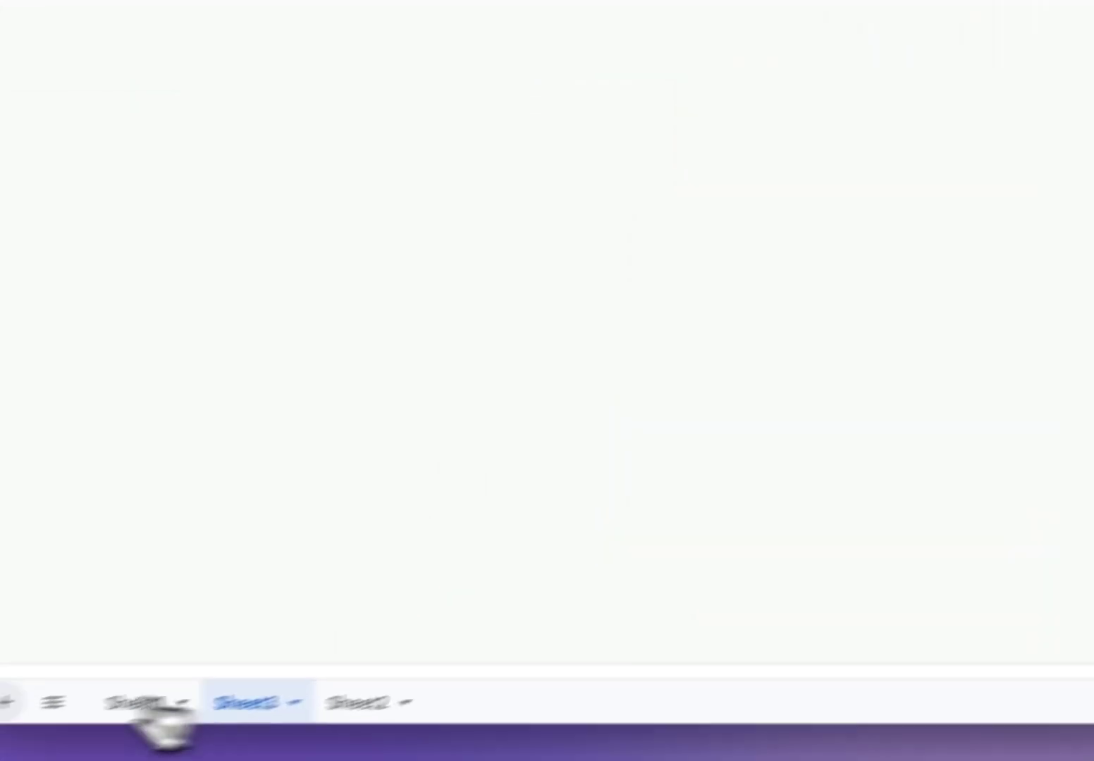
click(916, 474)
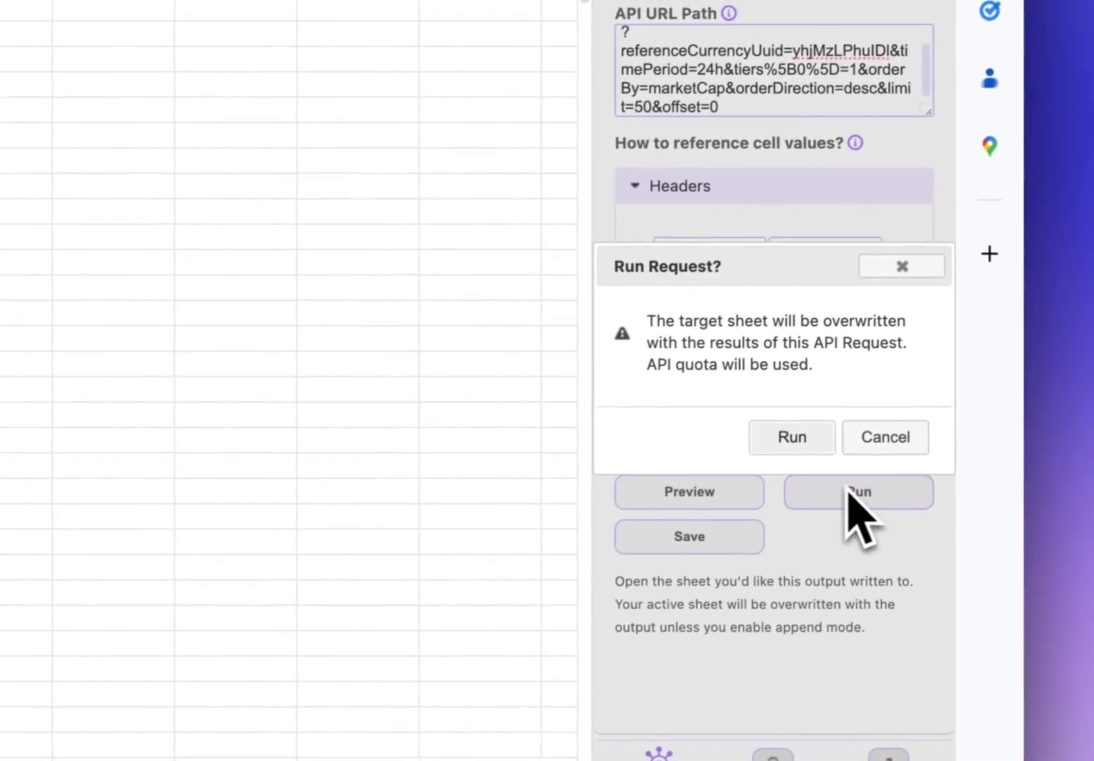
click(796, 442)
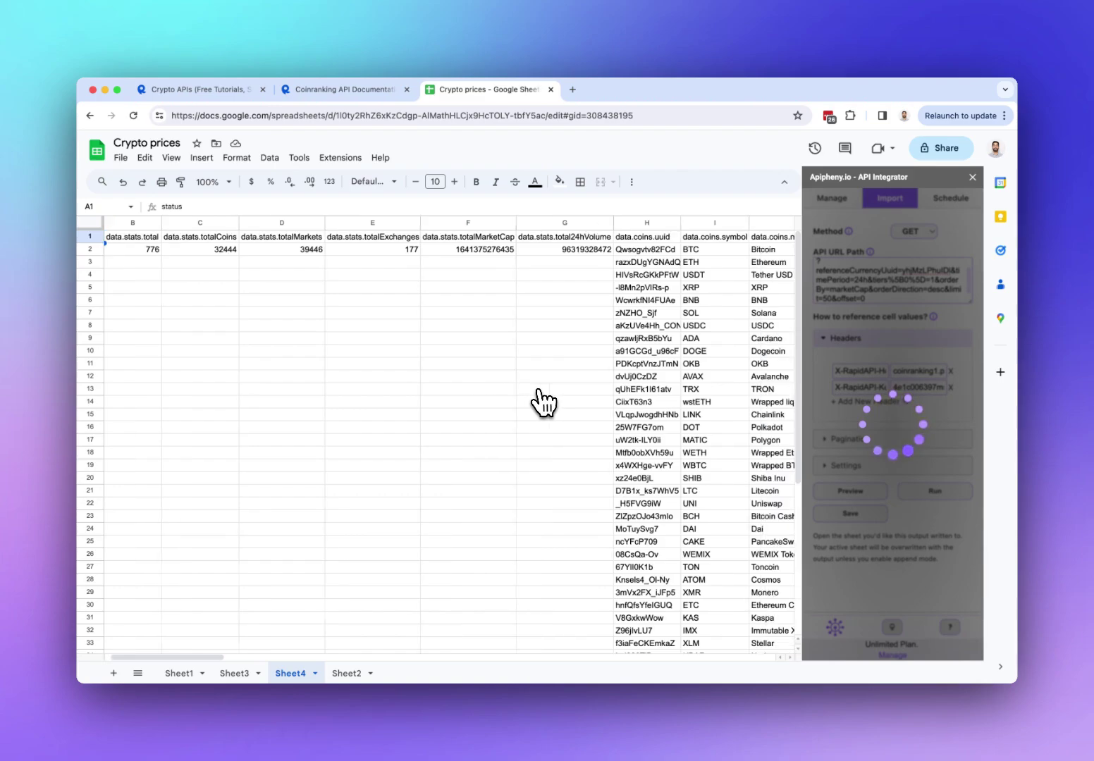
Inspect the imported data.coins.uuid and data.coins.symbol columns of the coin list.
scroll(542, 403, right, 3)
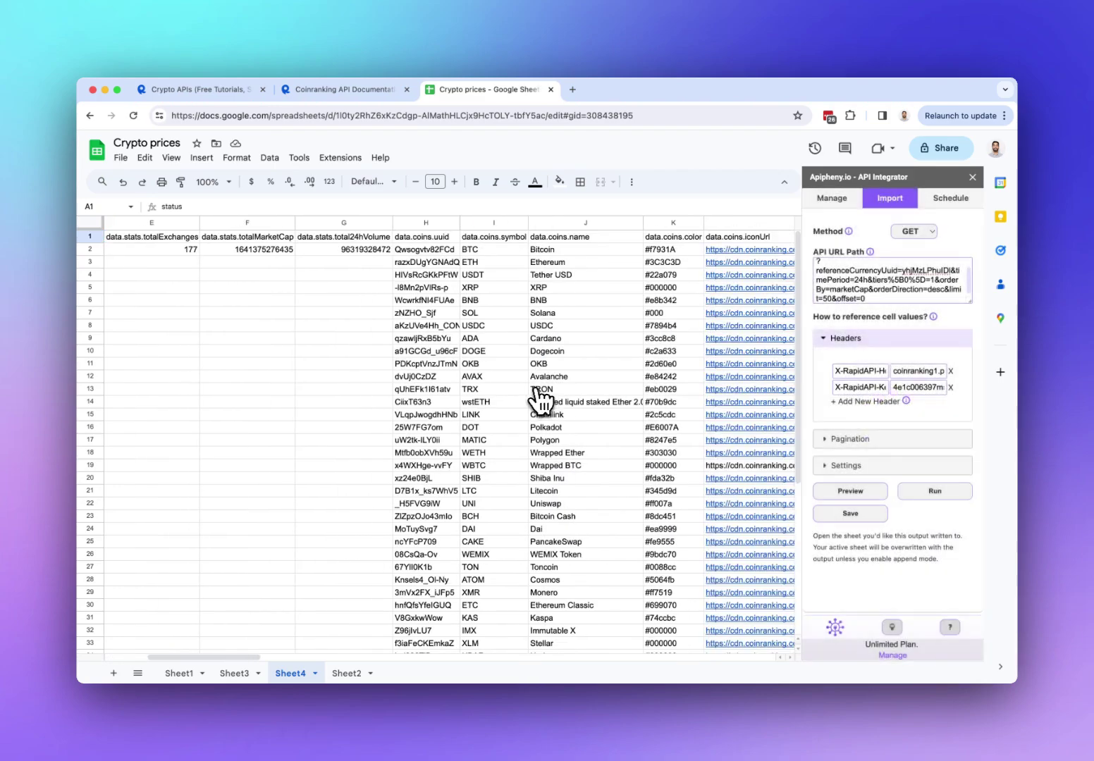
click(399, 223)
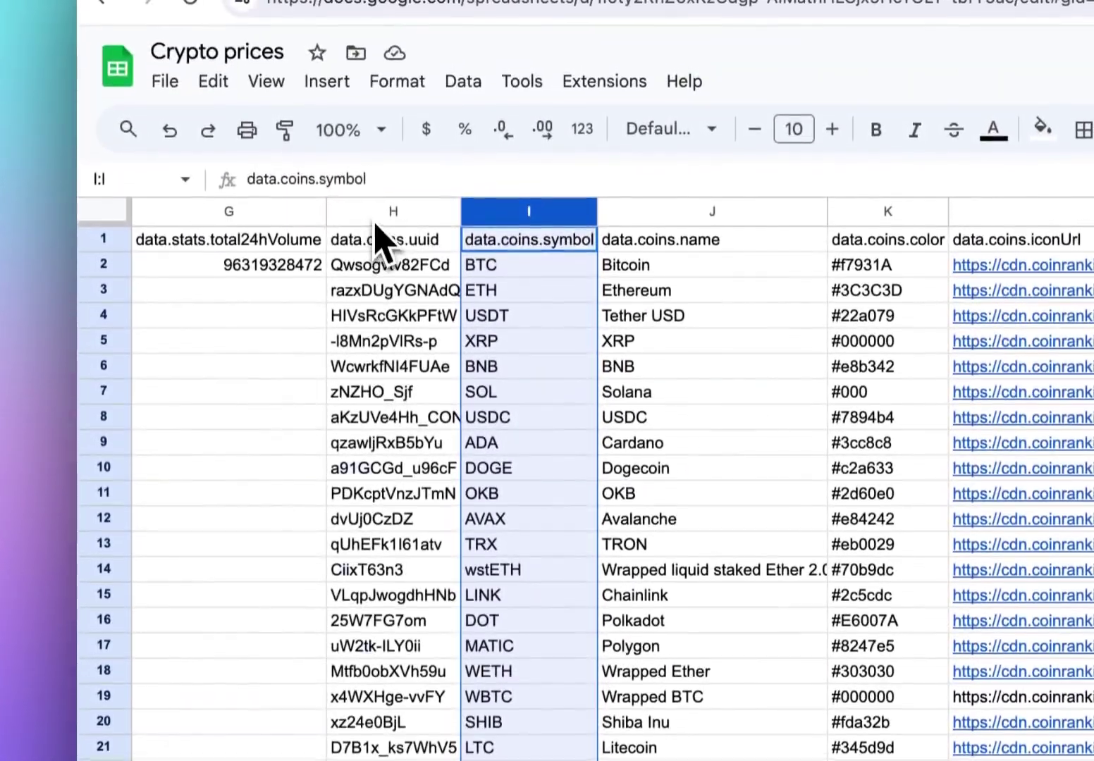
click(375, 222)
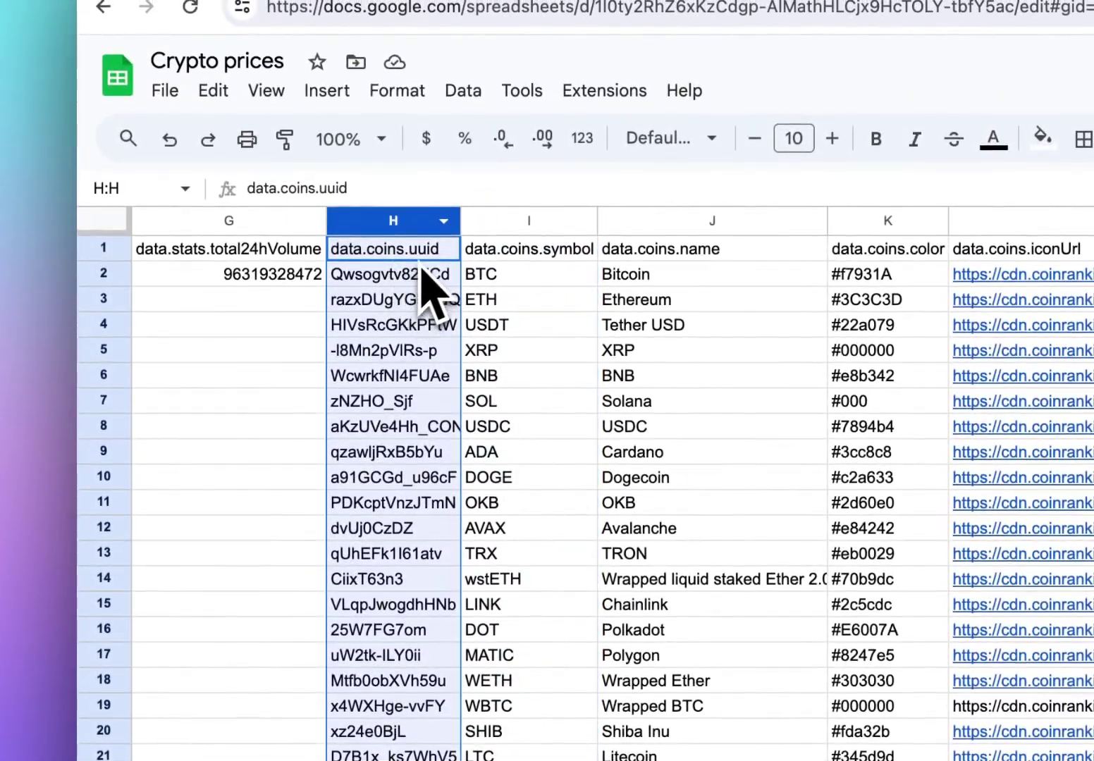
click(406, 528)
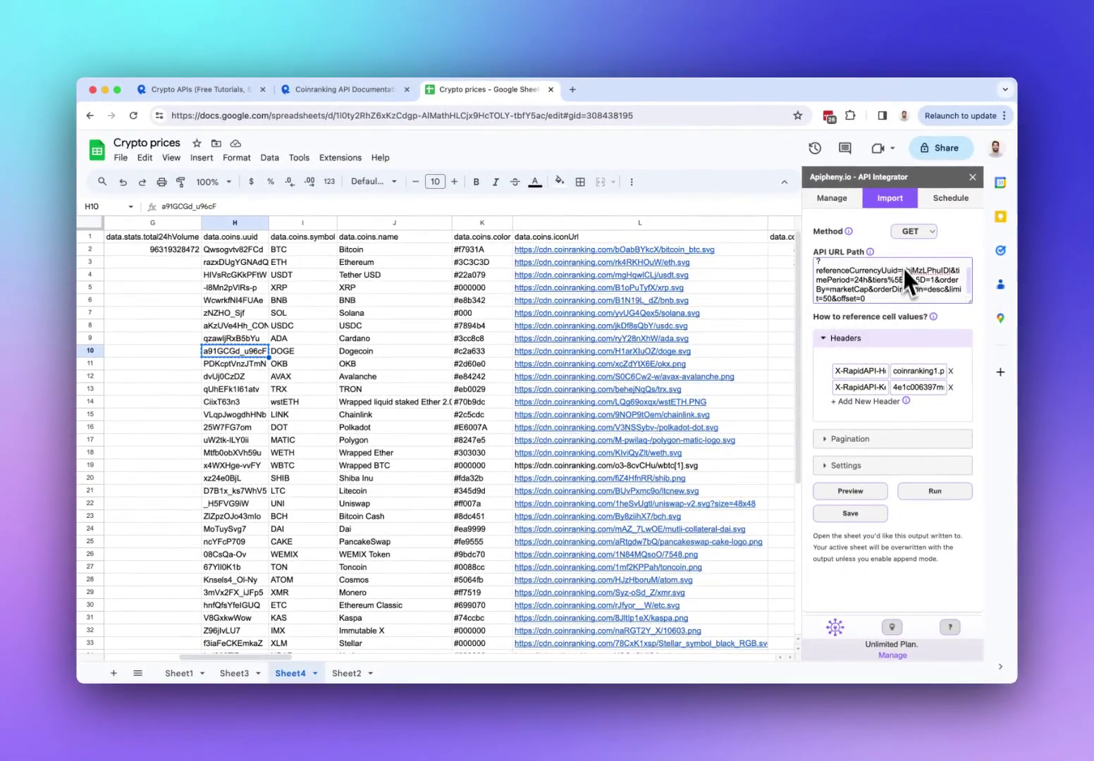
Select the Get coin price request URL in Coinranking's RapidAPI code sample.
click(321, 88)
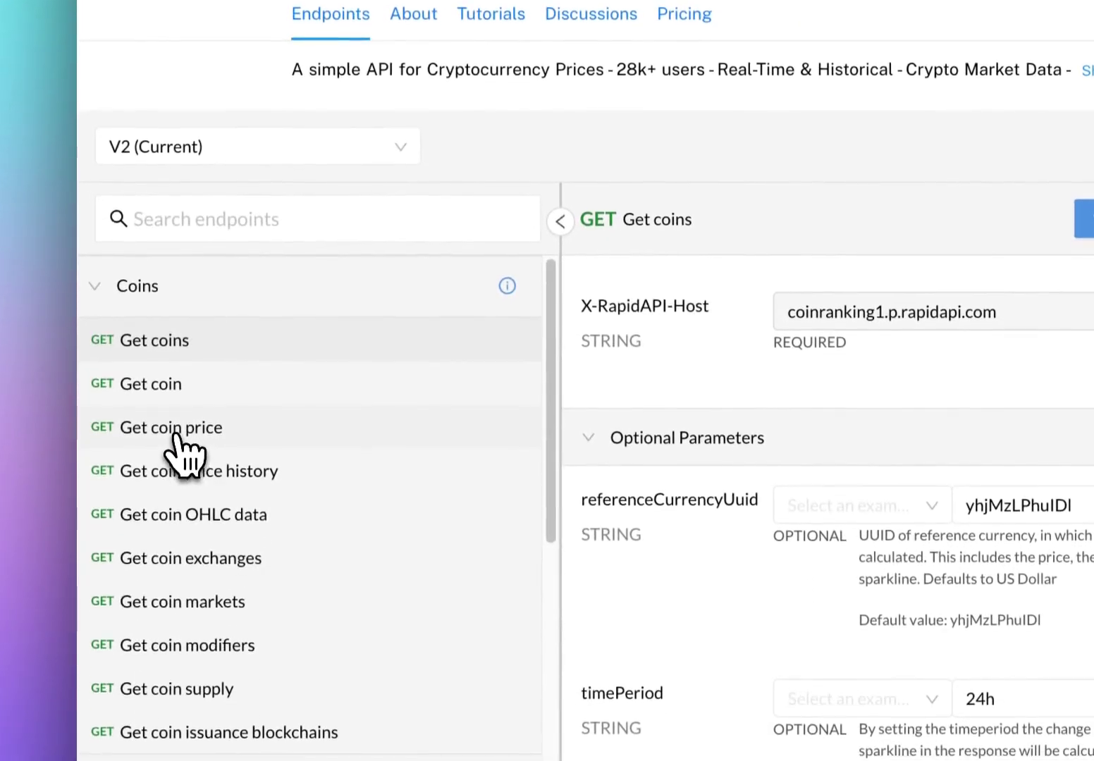
click(175, 430)
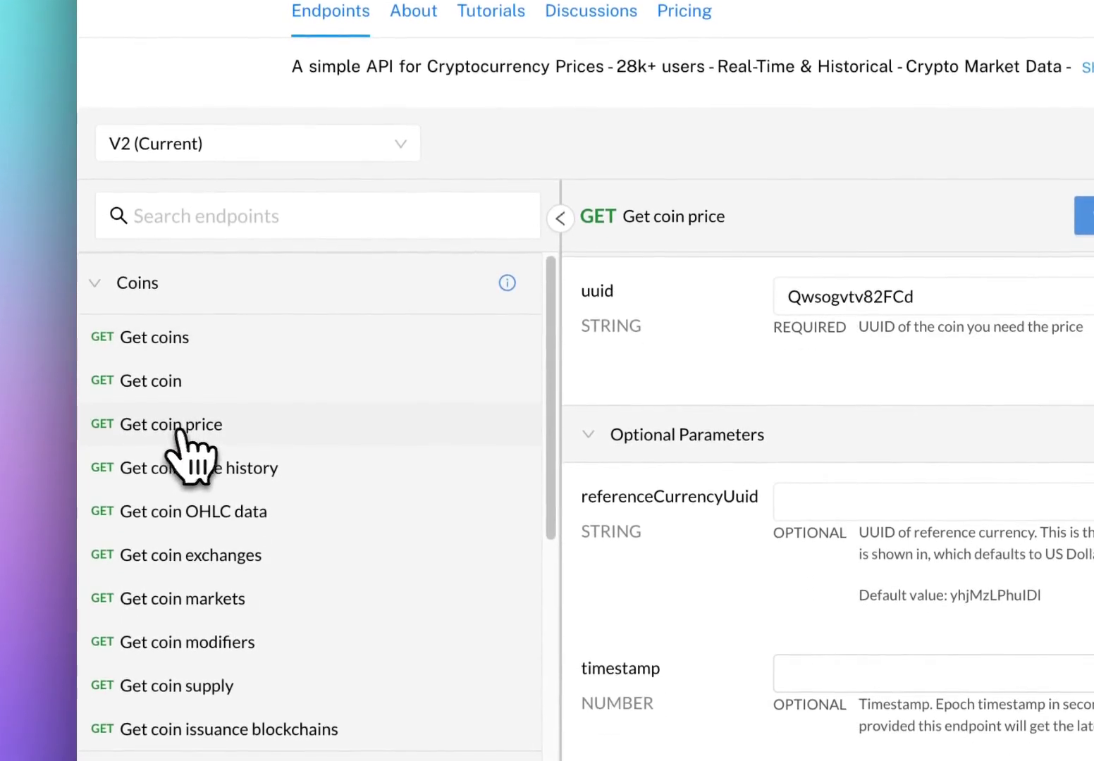
drag(466, 343, 979, 343)
key(ctrl+c)
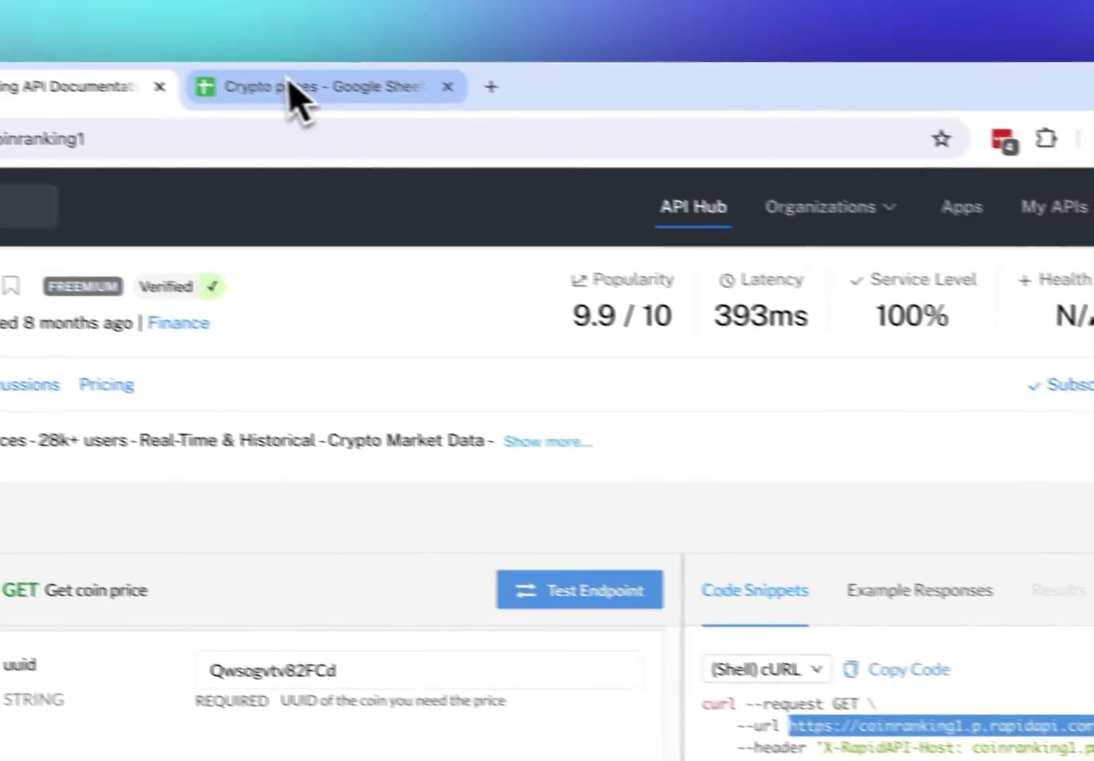
Paste the coin price URL into Apipheny's API URL Path, then pick a uuid cell in column H.
click(296, 88)
click(732, 303)
key(ctrl+a)
key(ctrl+v)
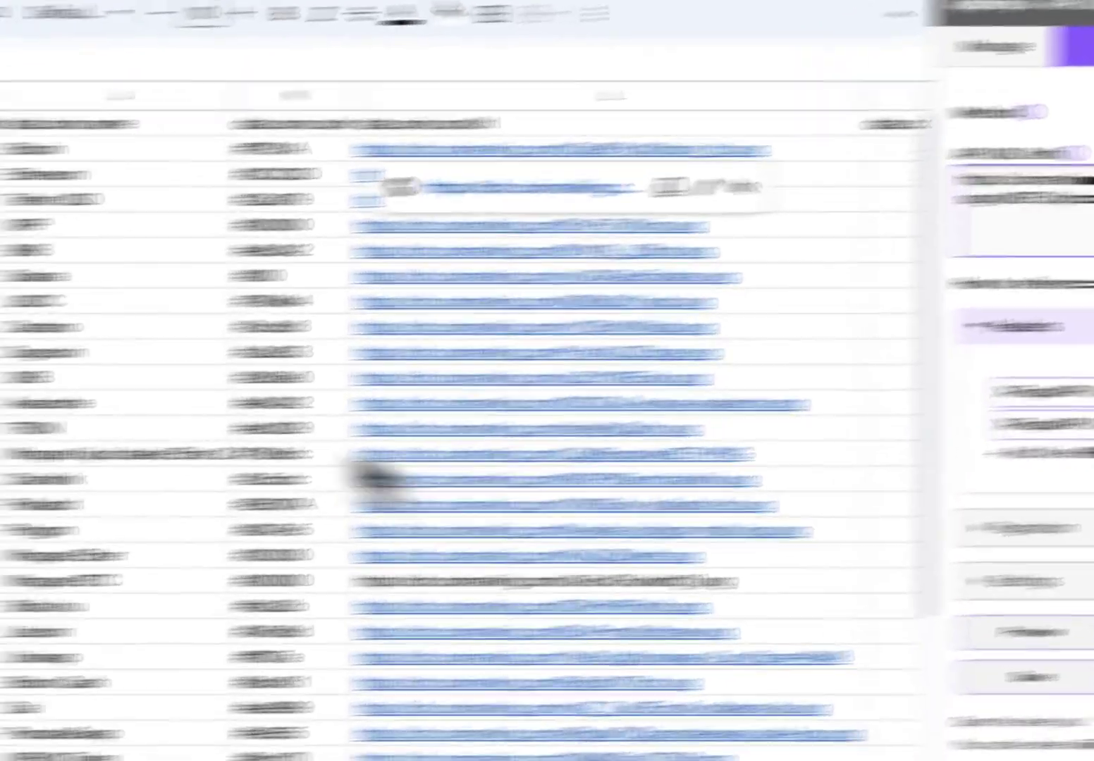
click(305, 420)
click(379, 322)
Swap Bitcoin's uuid Qwsogvtv82FCd in the URL for Dogecoin's uuid and run it into Sheet2.
click(403, 403)
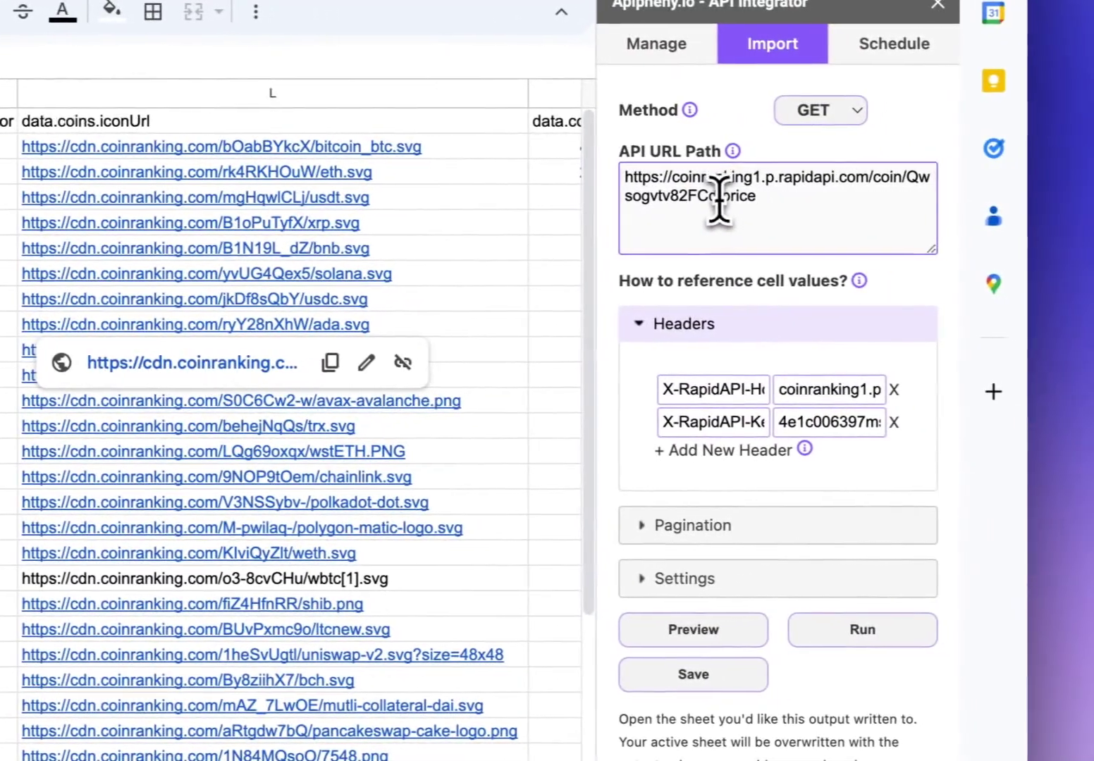
drag(717, 196, 918, 186)
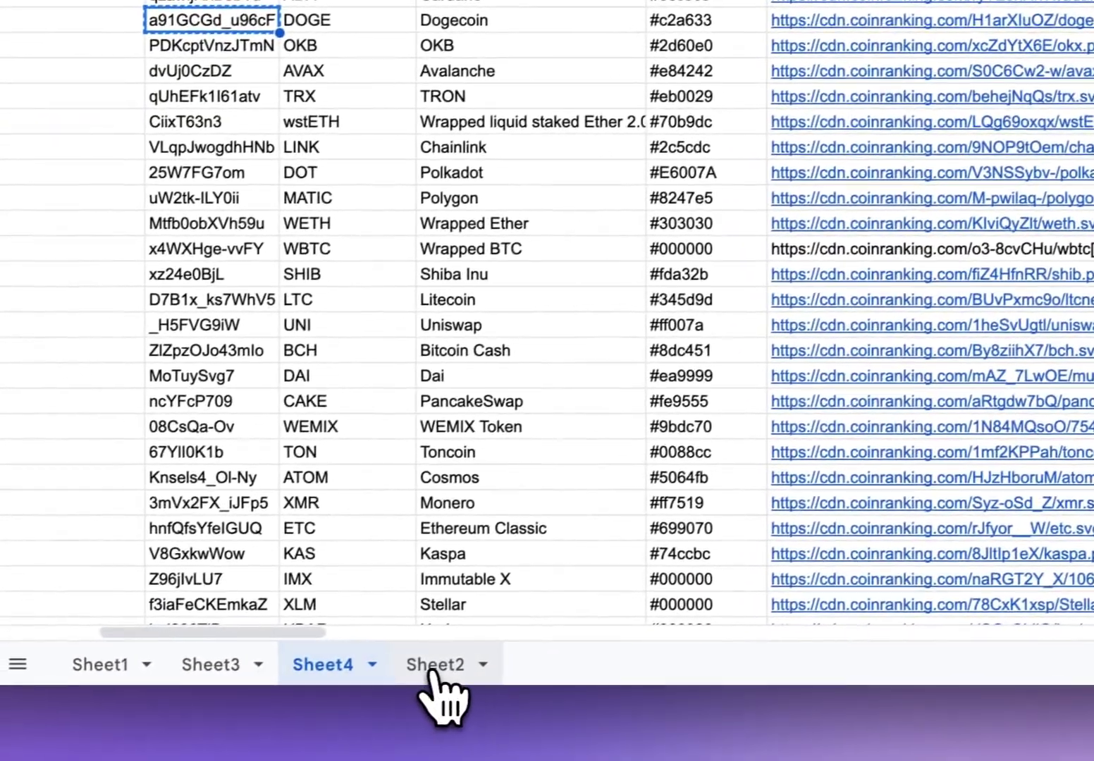
click(381, 741)
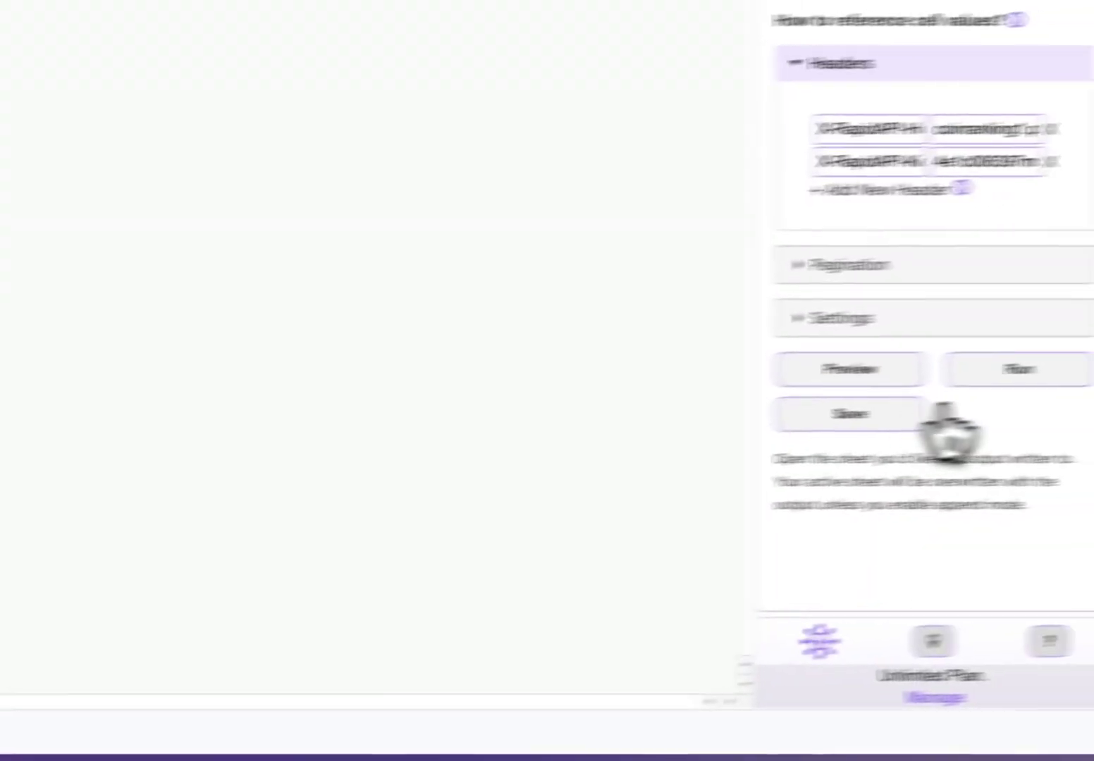
click(858, 381)
click(810, 337)
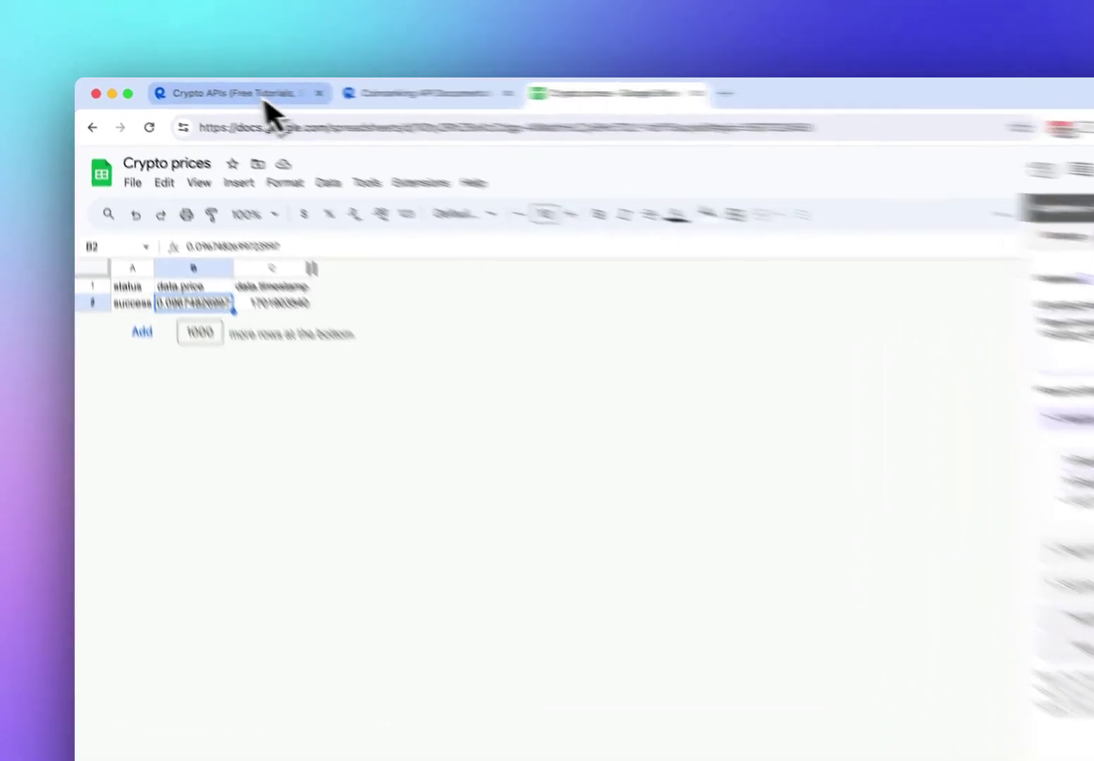
Switch between the Coinranking docs and the spreadsheet, ending on RapidAPI's crypto API search results.
click(197, 90)
click(345, 91)
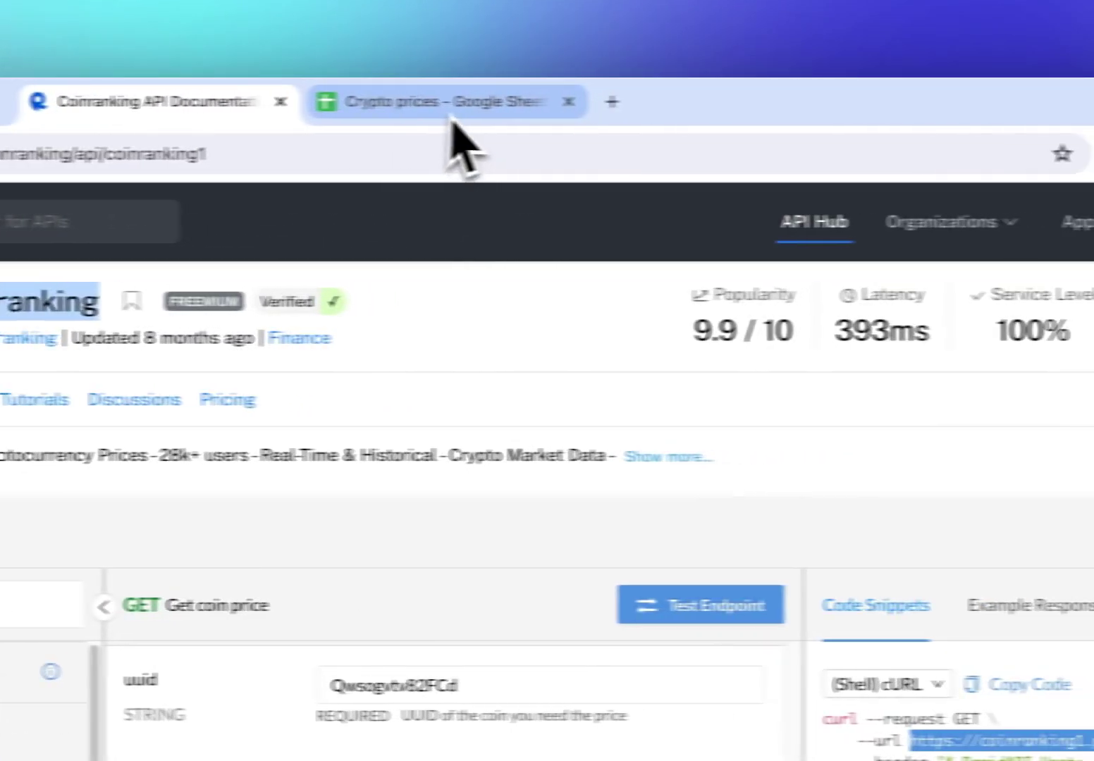
click(909, 101)
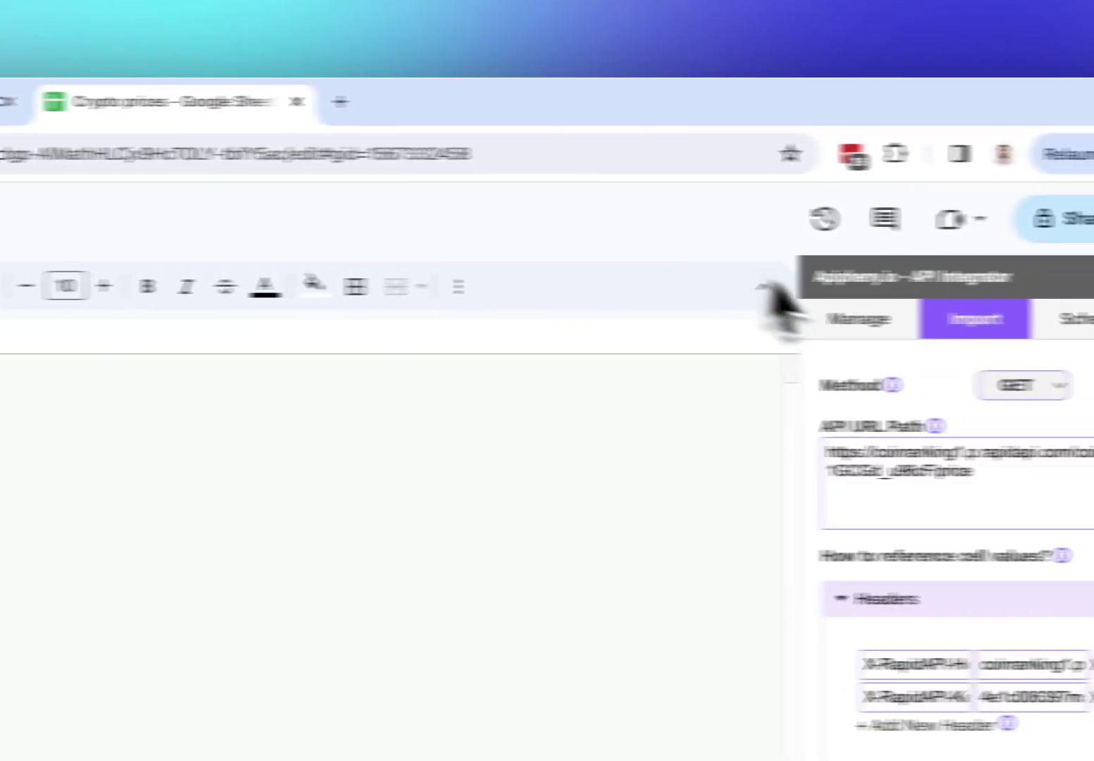
click(323, 120)
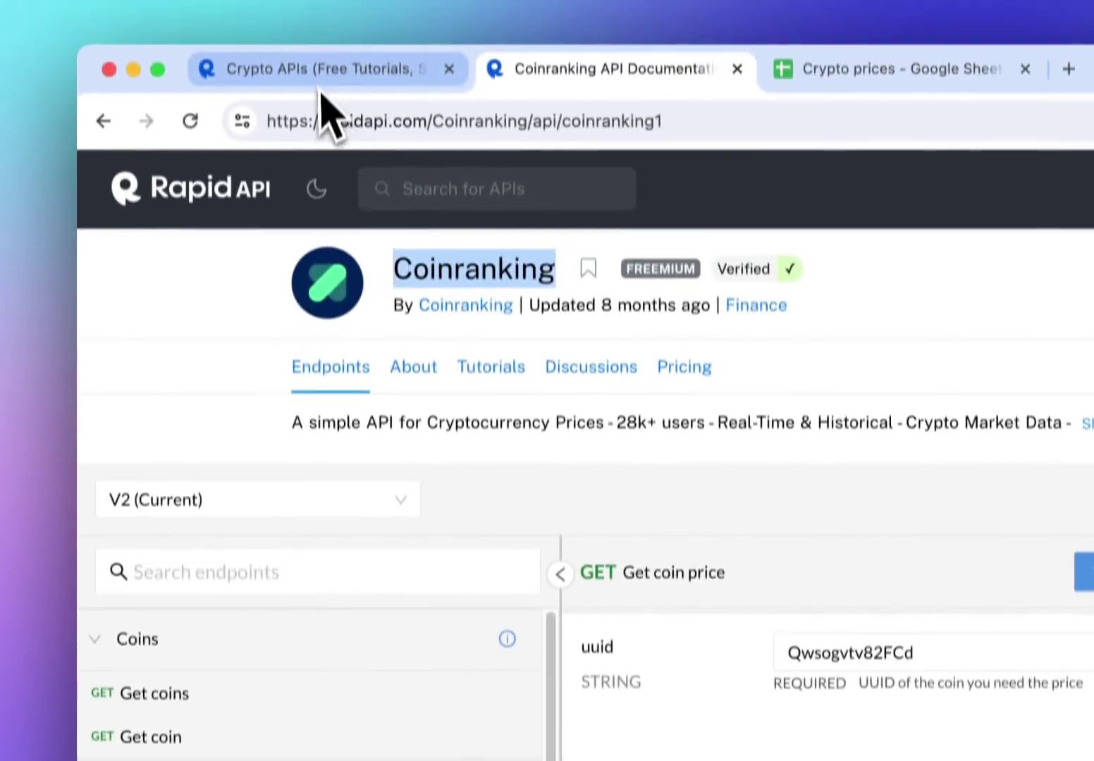
click(321, 93)
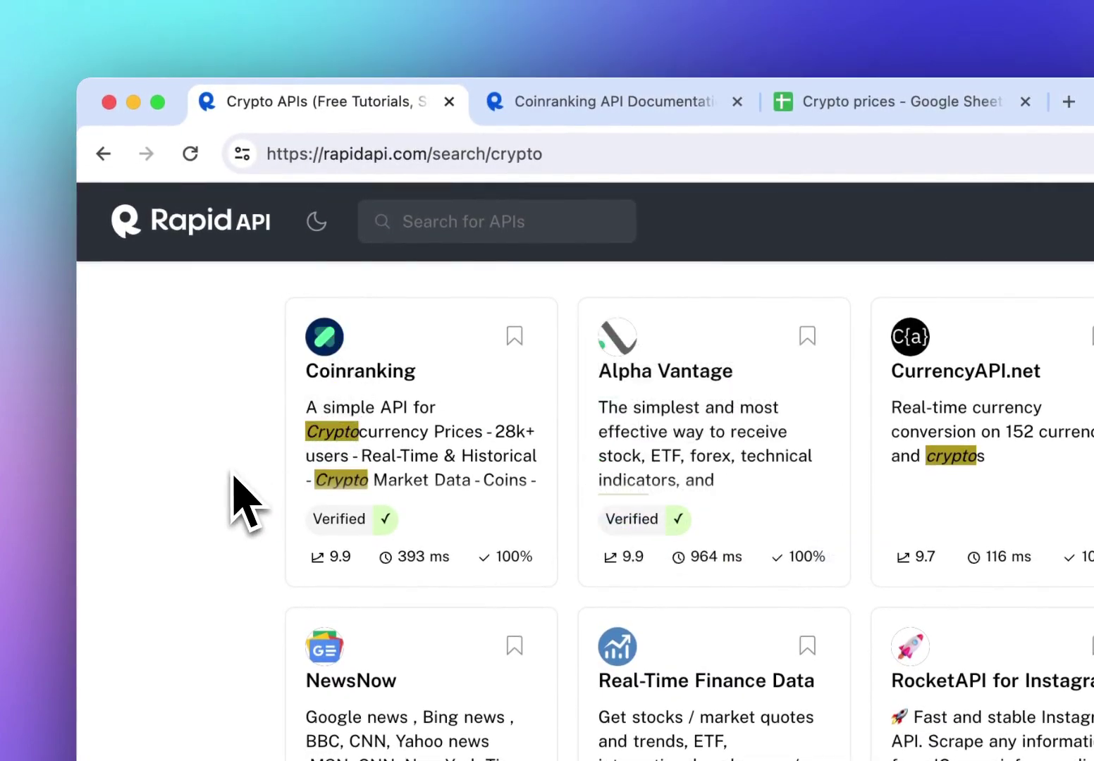
Open the CoinGecko API page from RapidAPI's crypto search results.
mouse_move(328, 403)
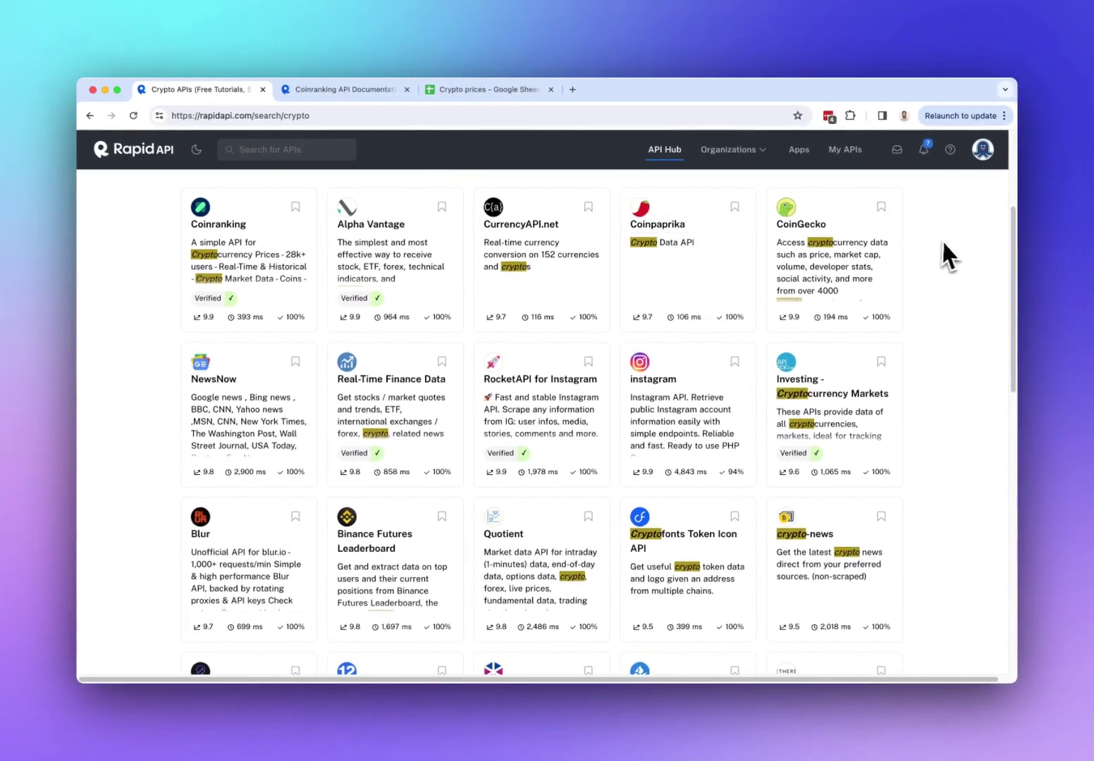
mouse_move(869, 261)
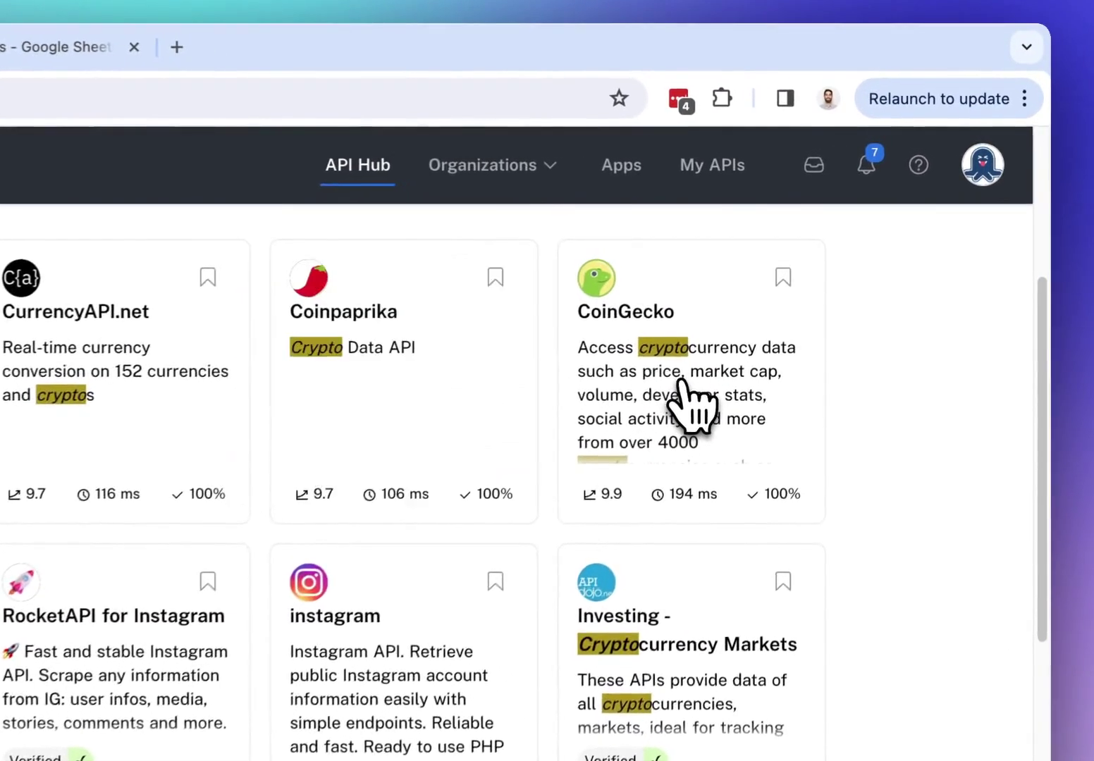
click(823, 266)
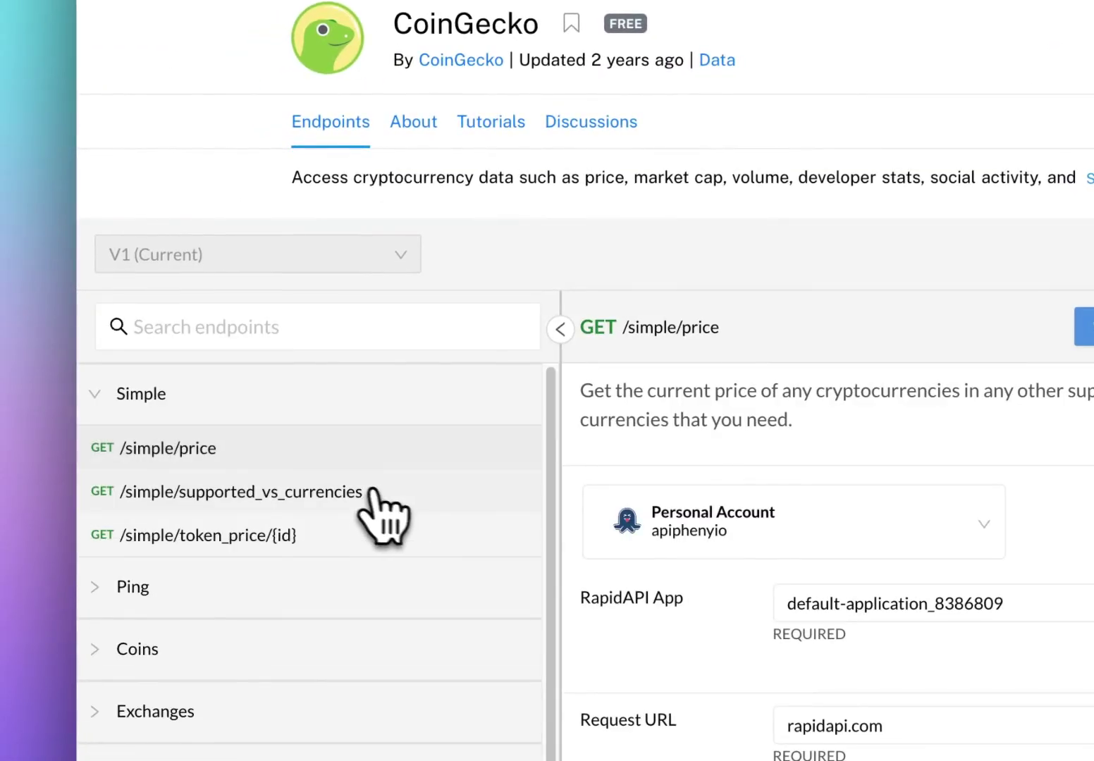
Expand and browse CoinGecko's Coins endpoint group, then go back to the Crypto prices spreadsheet.
scroll(402, 535, down, 2)
scroll(244, 536, down, 4)
click(141, 351)
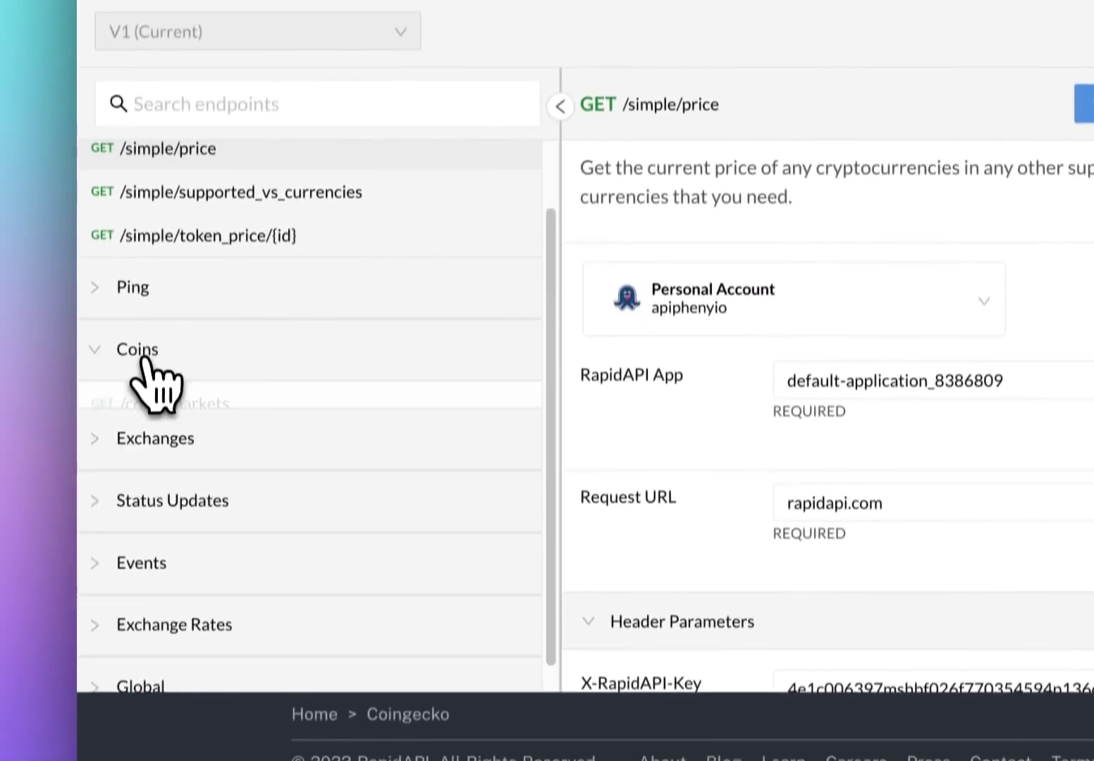
scroll(206, 444, down, 5)
scroll(231, 371, up, 8)
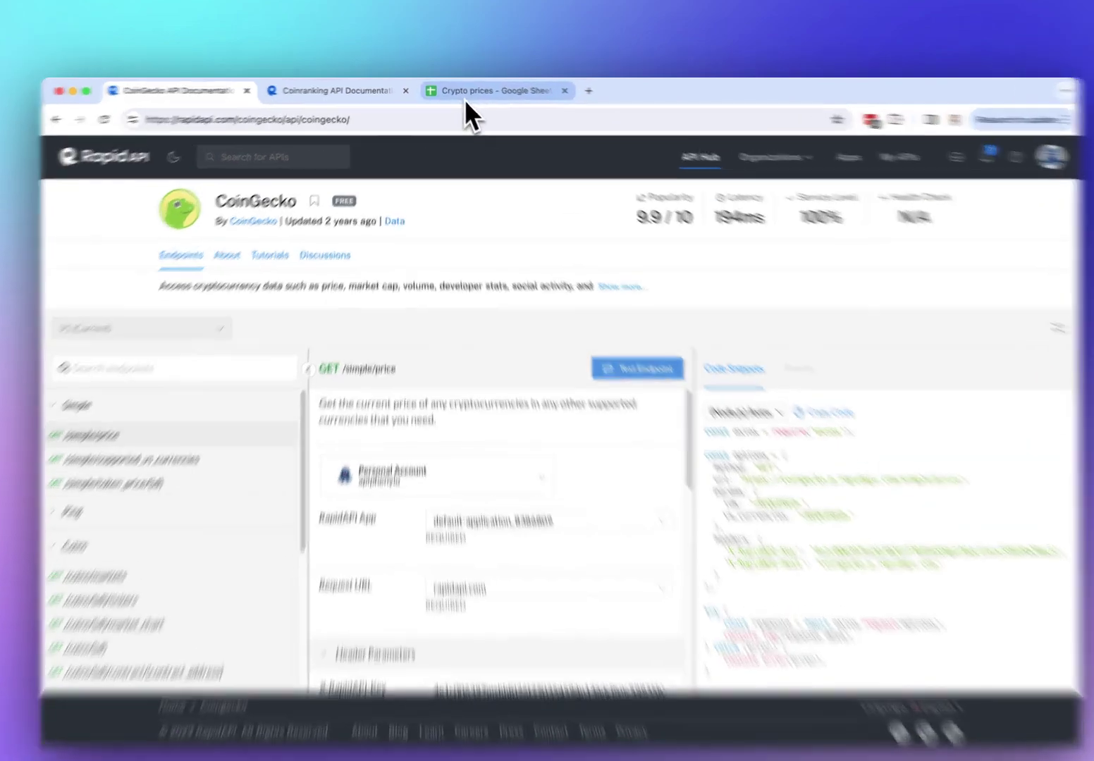
click(479, 89)
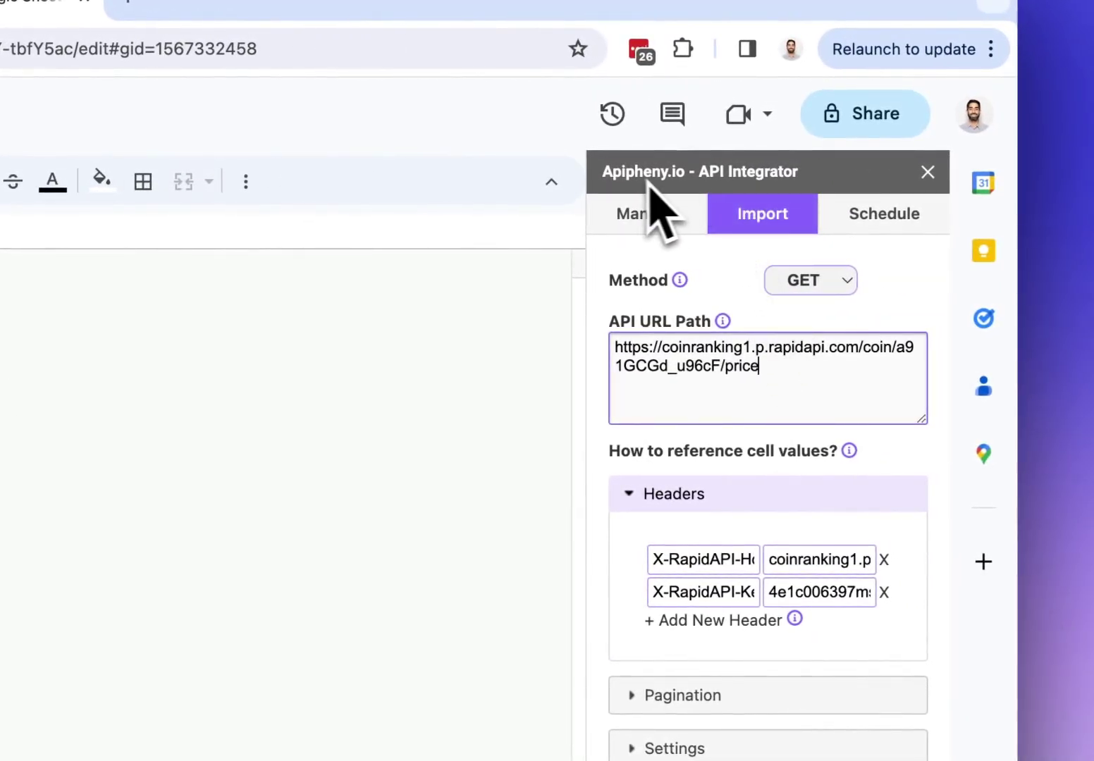
drag(634, 345, 703, 368)
click(854, 498)
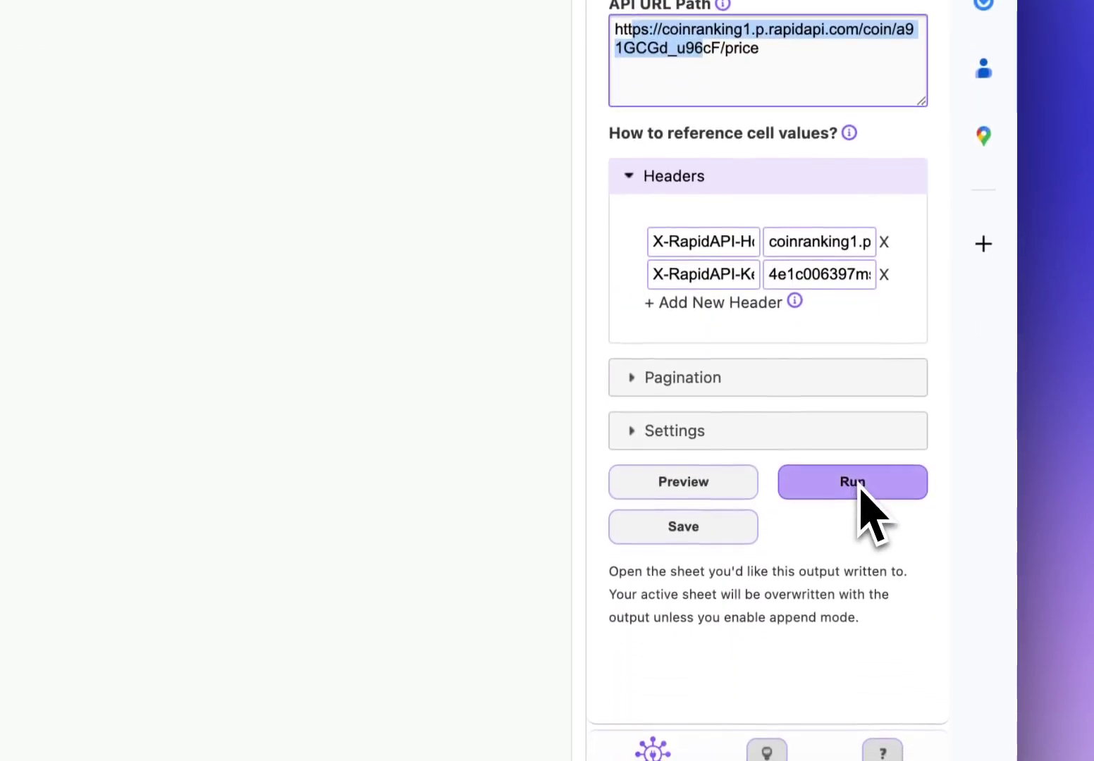